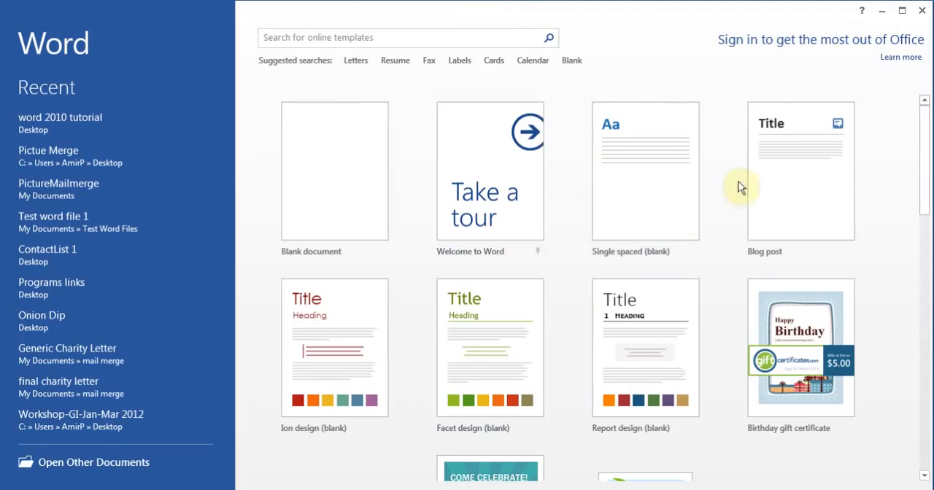
Step: Browse the featured document templates and the suggested Letters and Calendar template categories
{"action": "left_click_drag", "start_coordinate": [927, 145], "coordinate": [928, 350]}
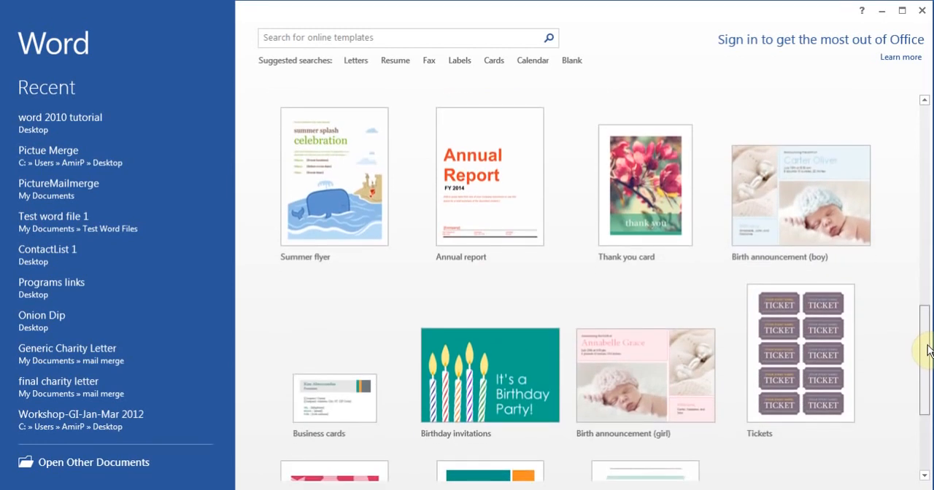
{"action": "left_click_drag", "start_coordinate": [928, 349], "coordinate": [917, 119]}
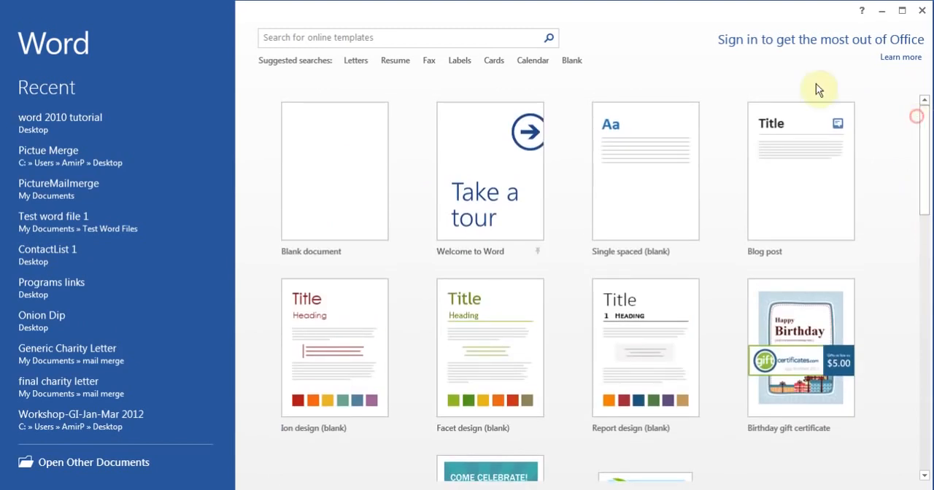
{"action": "left_click", "coordinate": [356, 64]}
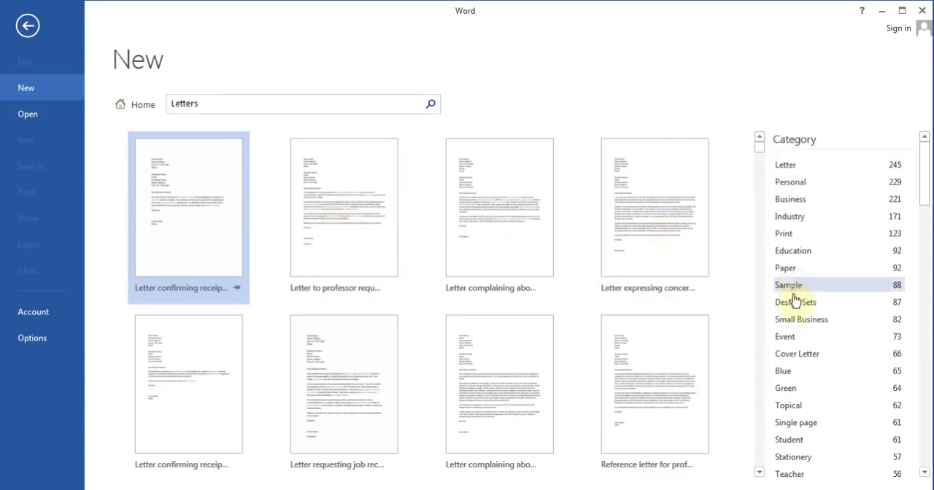
{"action": "left_click", "coordinate": [30, 31]}
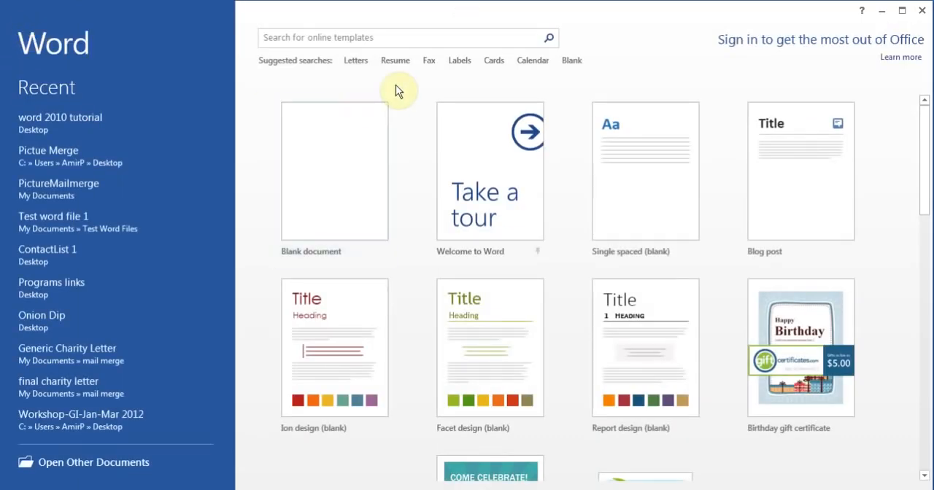
{"action": "left_click", "coordinate": [532, 61]}
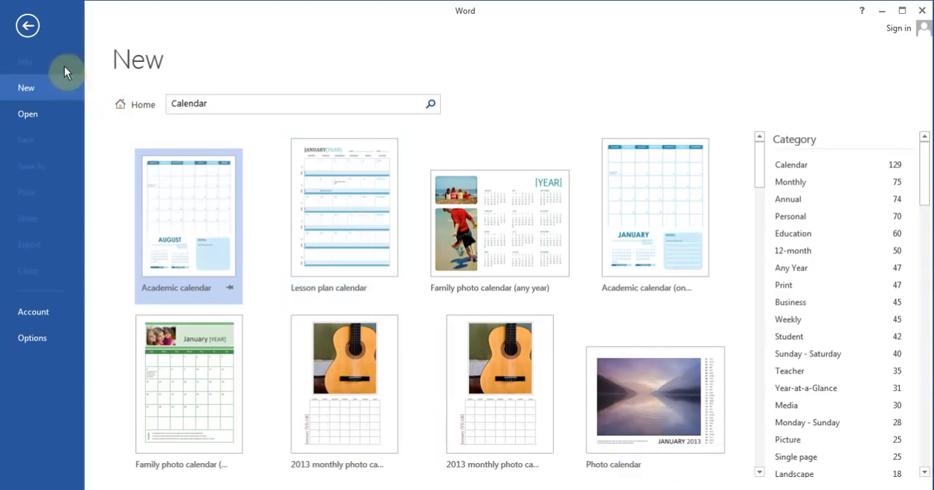
{"action": "left_click", "coordinate": [27, 27]}
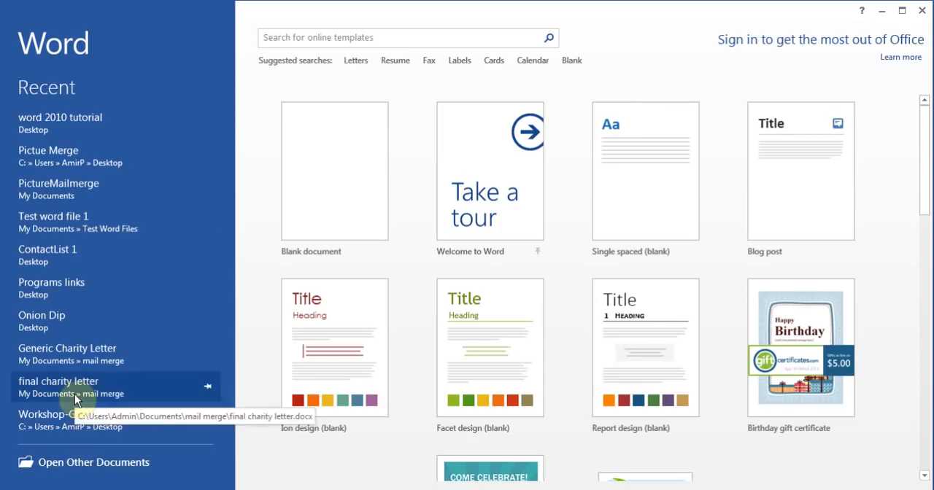
Step: Create a new blank document
{"action": "left_click", "coordinate": [339, 143]}
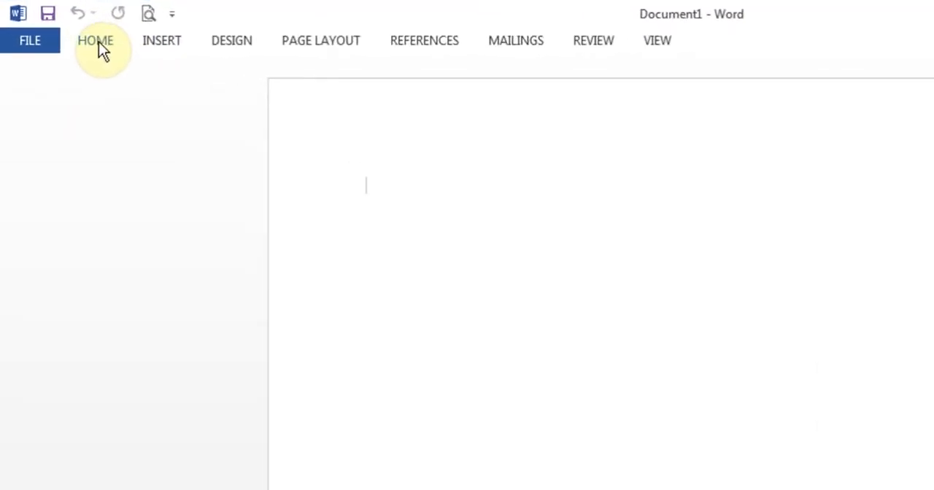
Step: Switch the ribbon between its collapsed and expanded display, leaving it permanently expanded
{"action": "double_click", "coordinate": [101, 41]}
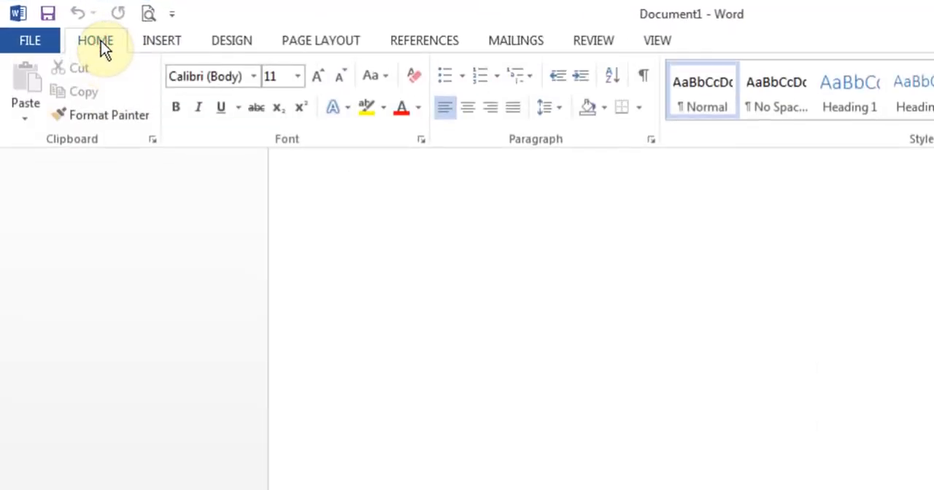
{"action": "left_click", "coordinate": [378, 276]}
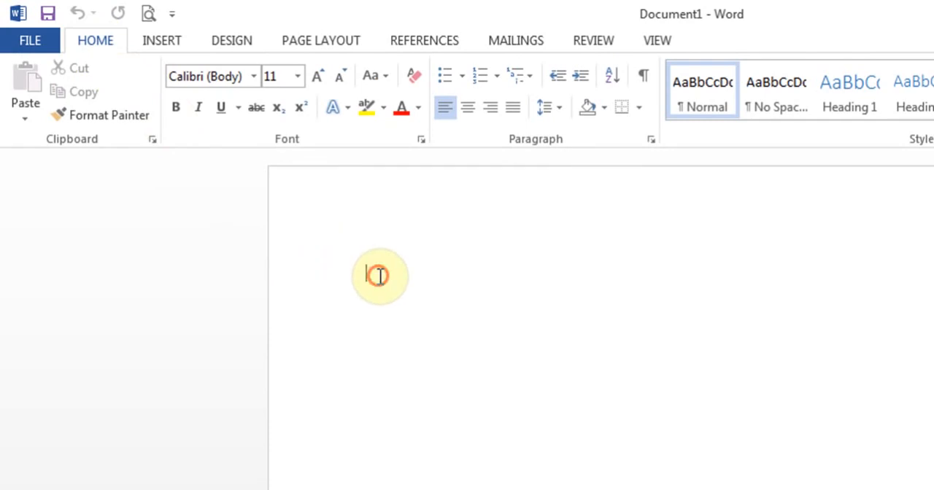
{"action": "double_click", "coordinate": [100, 44]}
{"action": "left_click", "coordinate": [387, 213]}
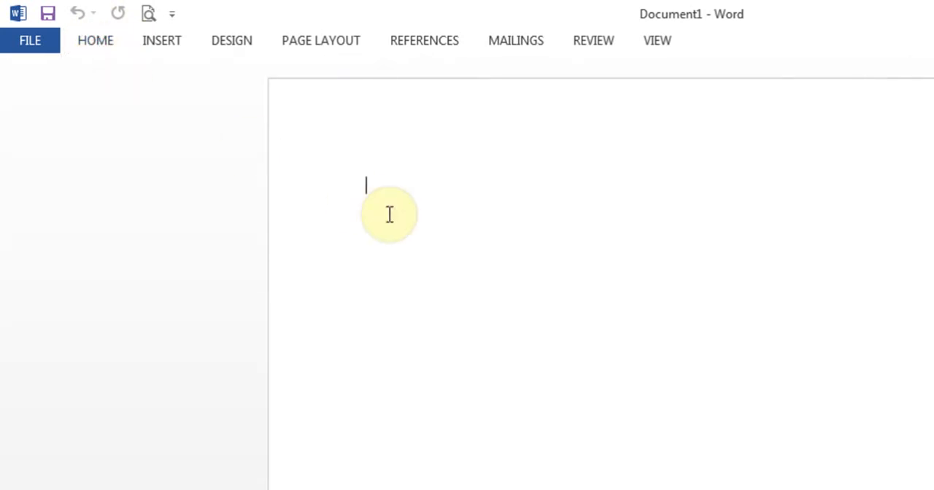
{"action": "double_click", "coordinate": [111, 41]}
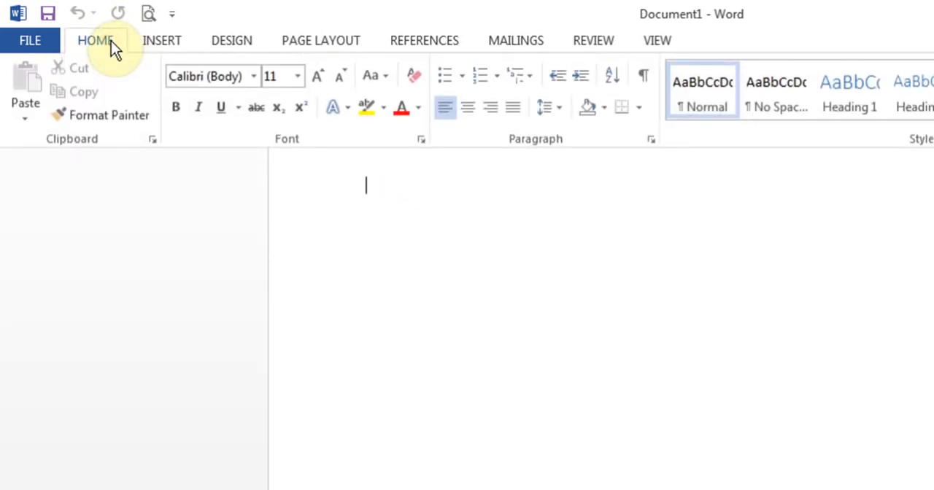
{"action": "left_click", "coordinate": [386, 215]}
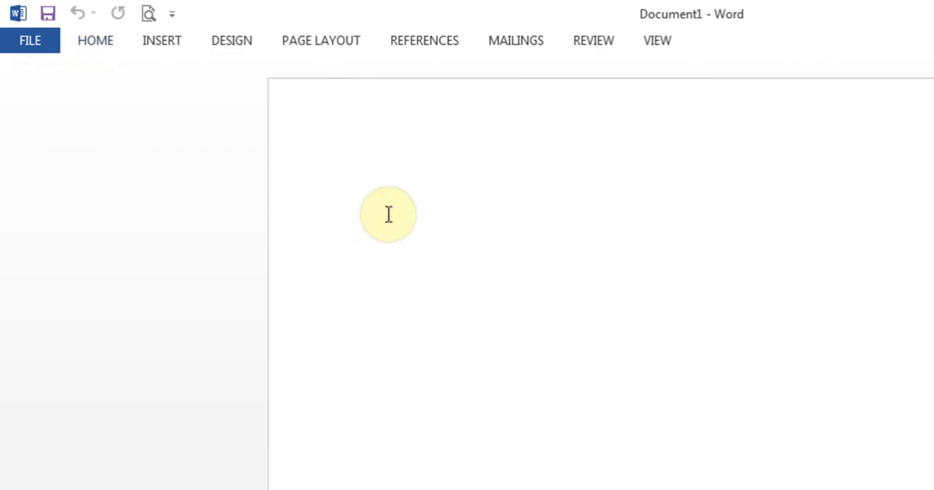
{"action": "left_click", "coordinate": [109, 44]}
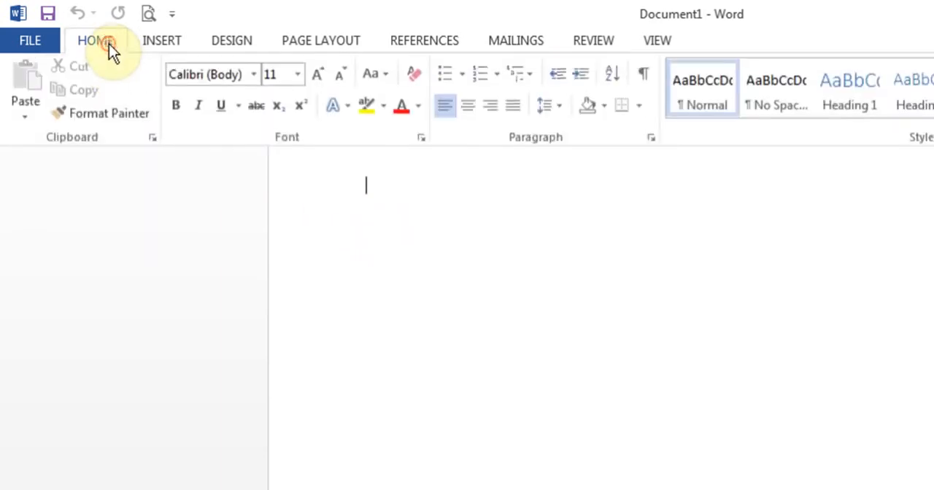
{"action": "left_click", "coordinate": [108, 44]}
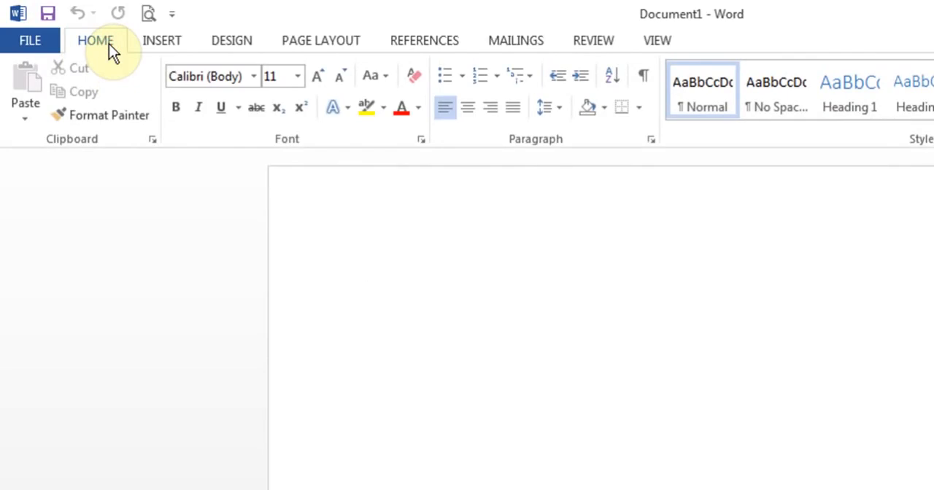
Step: Compare the ribbon's insertion commands with its home commands
{"action": "left_click", "coordinate": [166, 38]}
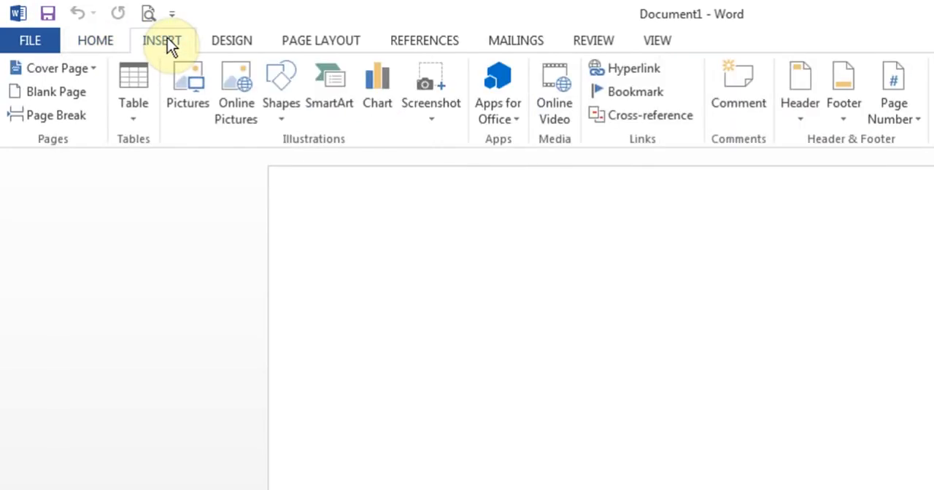
{"action": "left_click", "coordinate": [93, 44]}
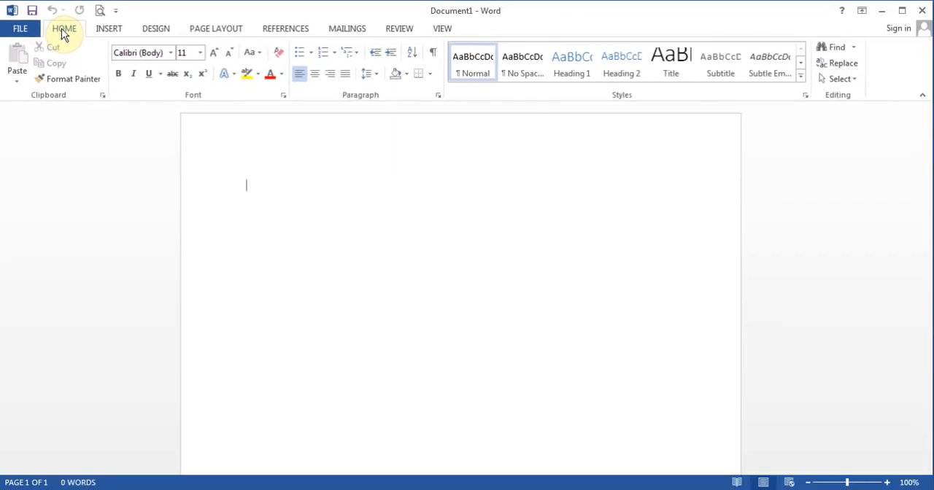
Step: Examine the General and Display settings in Word Options and close them without changing anything
{"action": "left_click", "coordinate": [22, 29]}
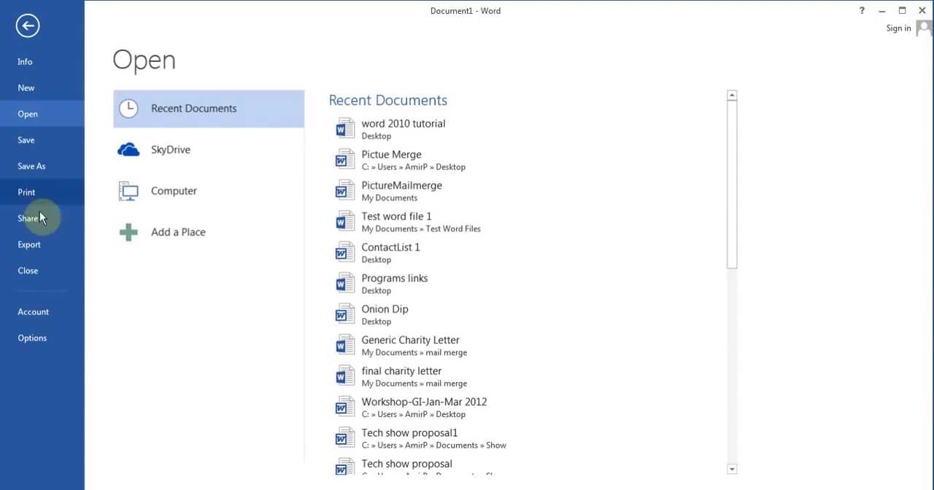
{"action": "left_click", "coordinate": [43, 341]}
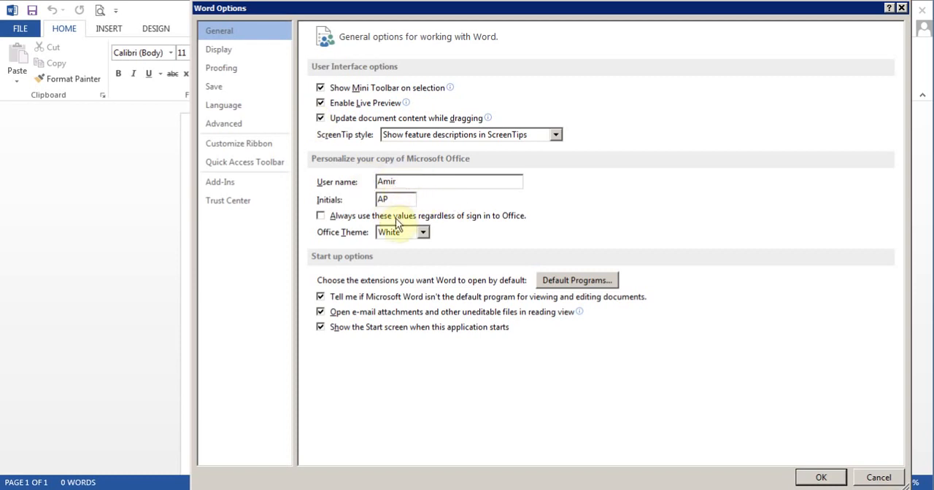
{"action": "left_click", "coordinate": [241, 56]}
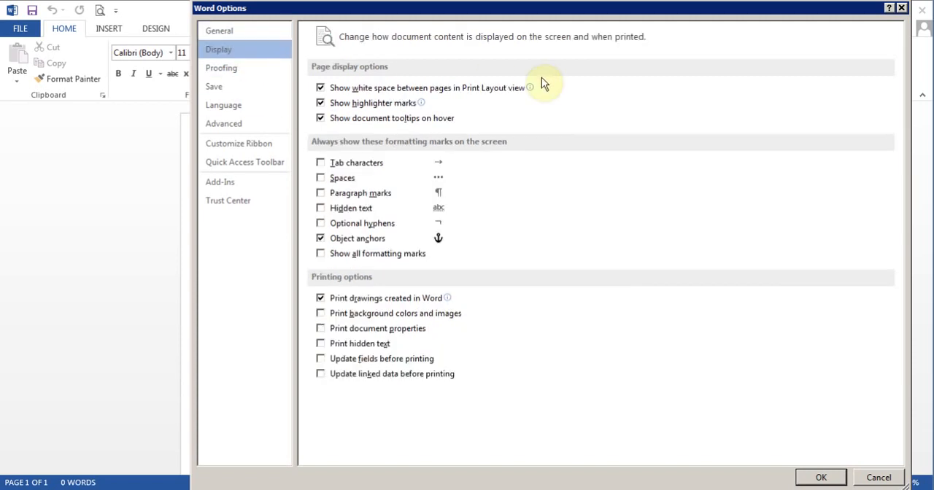
{"action": "left_click", "coordinate": [902, 9]}
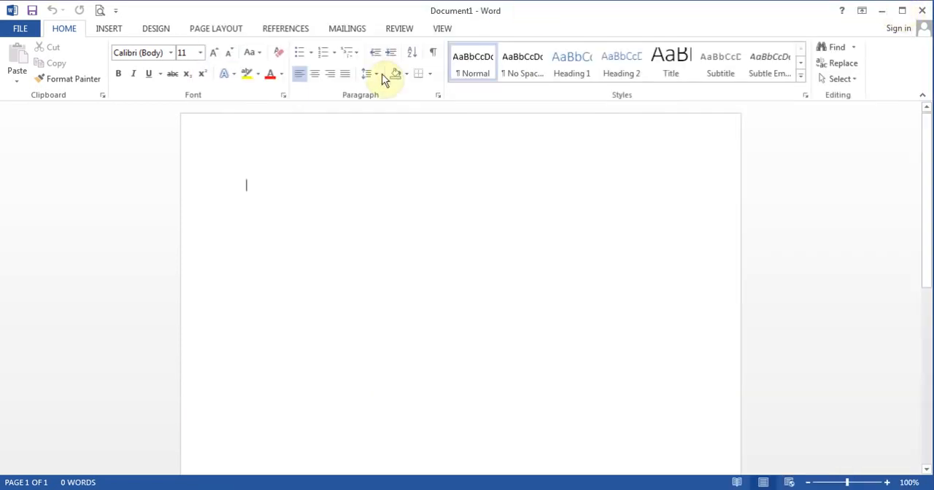
Step: Look through the ribbon's Insert and Design command groups and return to the Home commands
{"action": "left_click", "coordinate": [115, 33]}
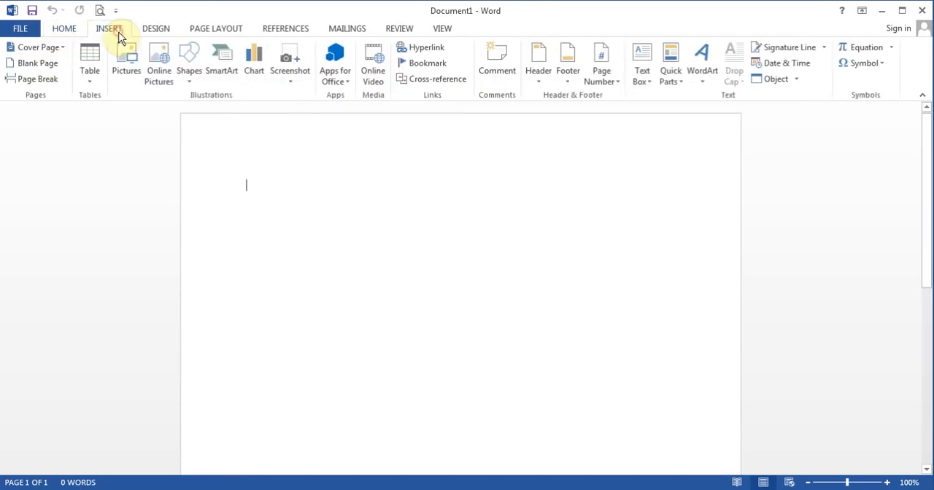
{"action": "left_click", "coordinate": [160, 31]}
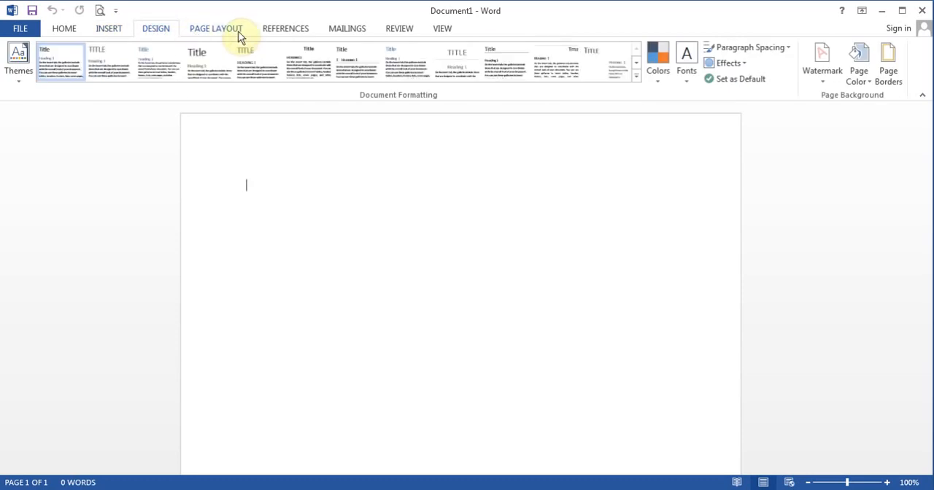
{"action": "left_click", "coordinate": [73, 33]}
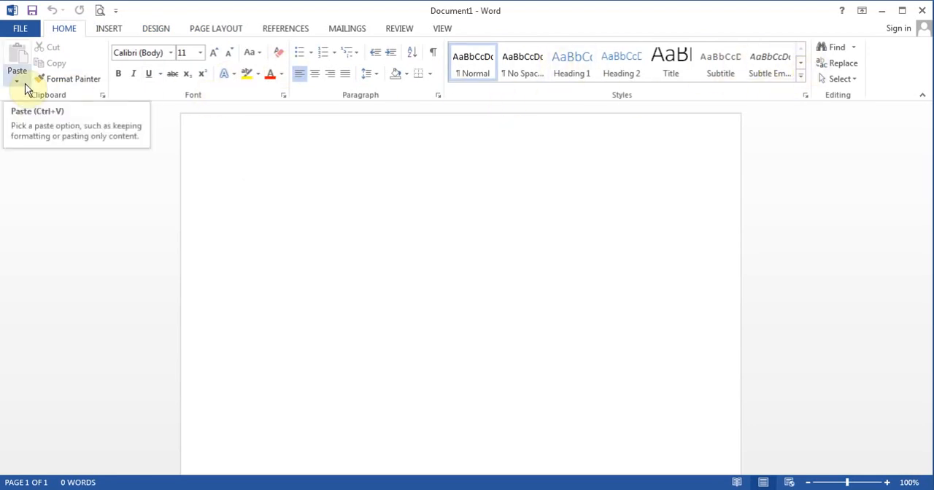
{"action": "left_click", "coordinate": [161, 28]}
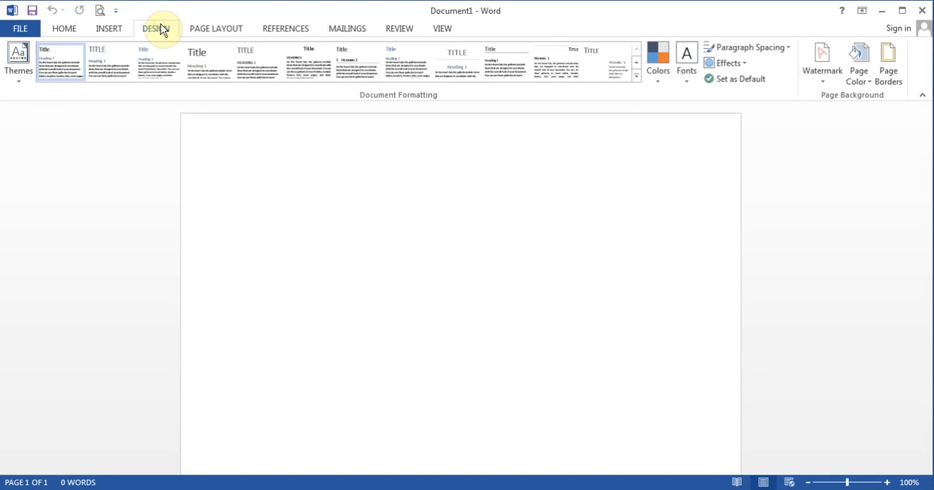
{"action": "left_click", "coordinate": [66, 29]}
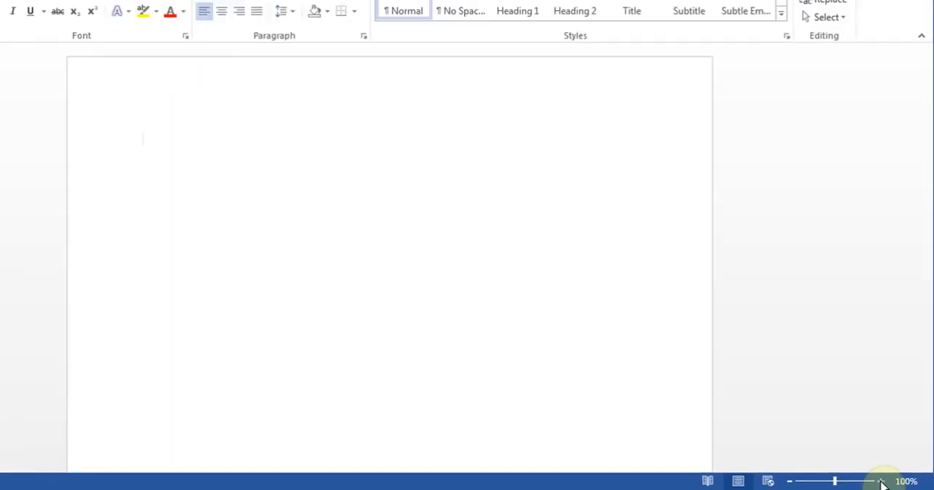
Step: Zoom the document in to 120% and back out to 100%
{"action": "left_click", "coordinate": [879, 481]}
{"action": "left_click", "coordinate": [879, 481]}
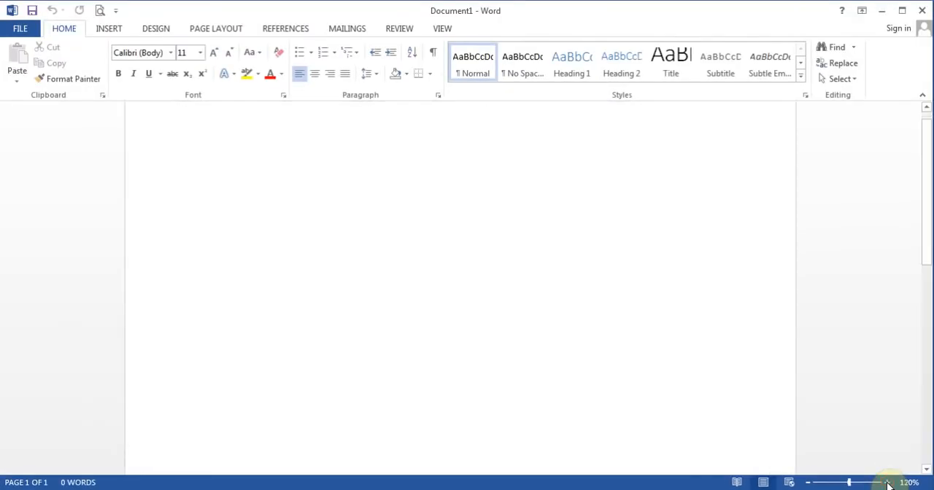
{"action": "left_click", "coordinate": [808, 482]}
{"action": "left_click", "coordinate": [808, 482]}
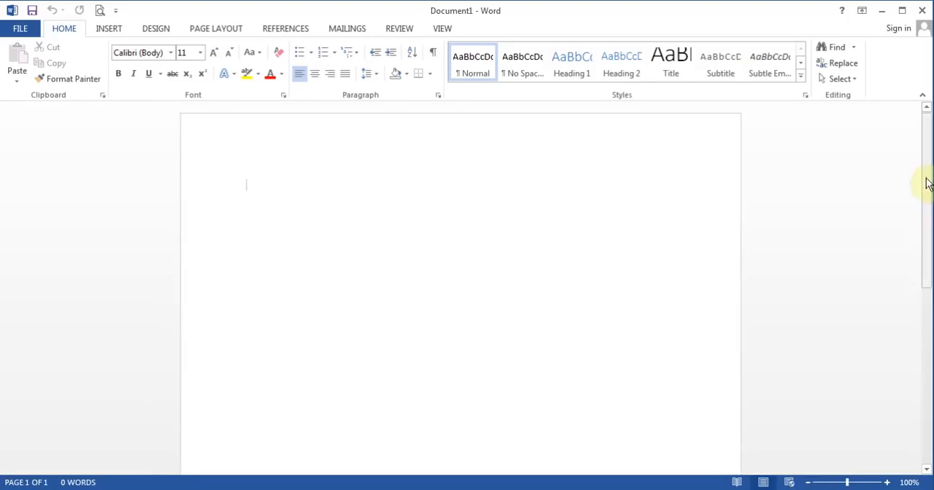
Step: Scroll down the blank page and back up towards its beginning
{"action": "left_click_drag", "start_coordinate": [927, 157], "coordinate": [925, 124]}
{"action": "left_click", "coordinate": [926, 470]}
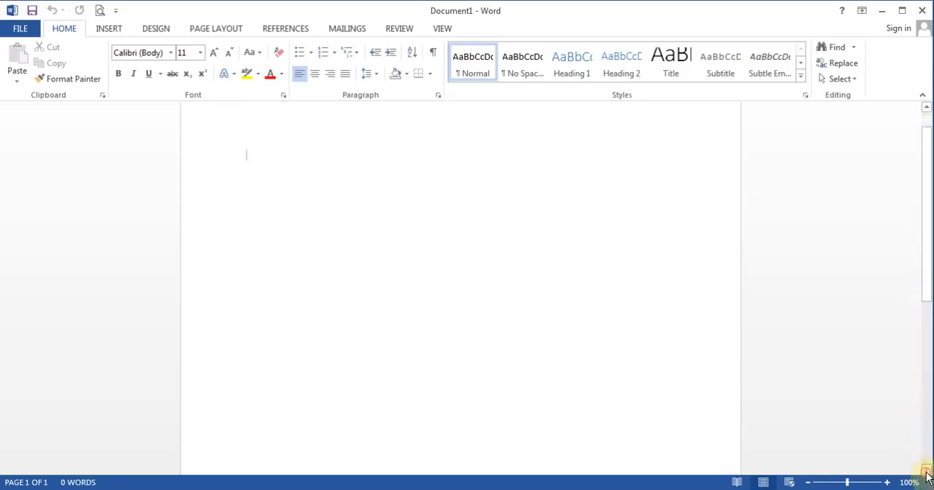
{"action": "left_click", "coordinate": [926, 470]}
{"action": "left_click", "coordinate": [925, 470]}
{"action": "left_click", "coordinate": [926, 471]}
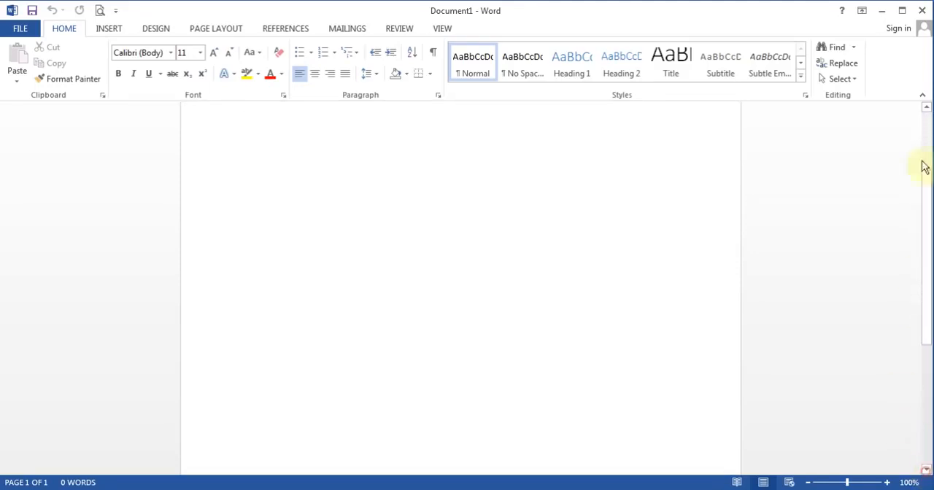
{"action": "left_click", "coordinate": [926, 108]}
{"action": "left_click", "coordinate": [925, 108]}
{"action": "left_click", "coordinate": [925, 108]}
{"action": "left_click", "coordinate": [925, 108]}
{"action": "left_click", "coordinate": [926, 108]}
{"action": "left_click", "coordinate": [925, 107]}
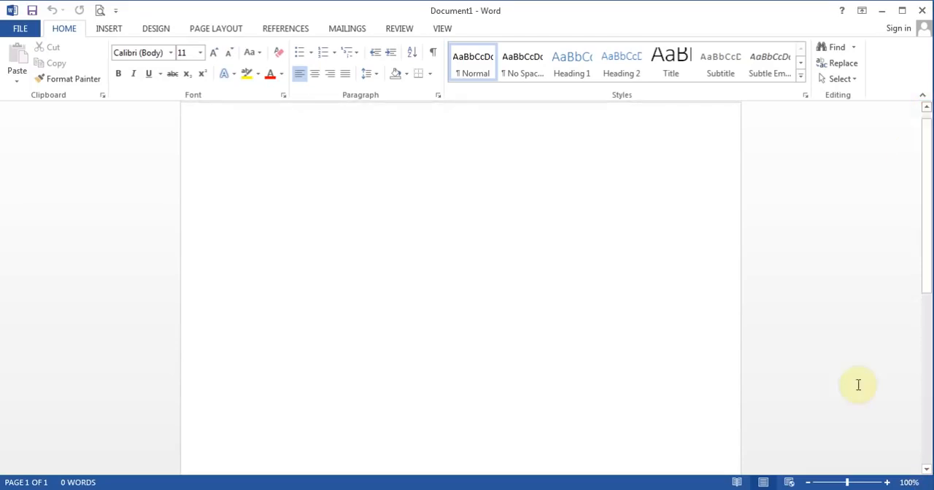
Step: Zoom the document in to 200% and scroll the enlarged page horizontally
{"action": "left_click", "coordinate": [887, 482]}
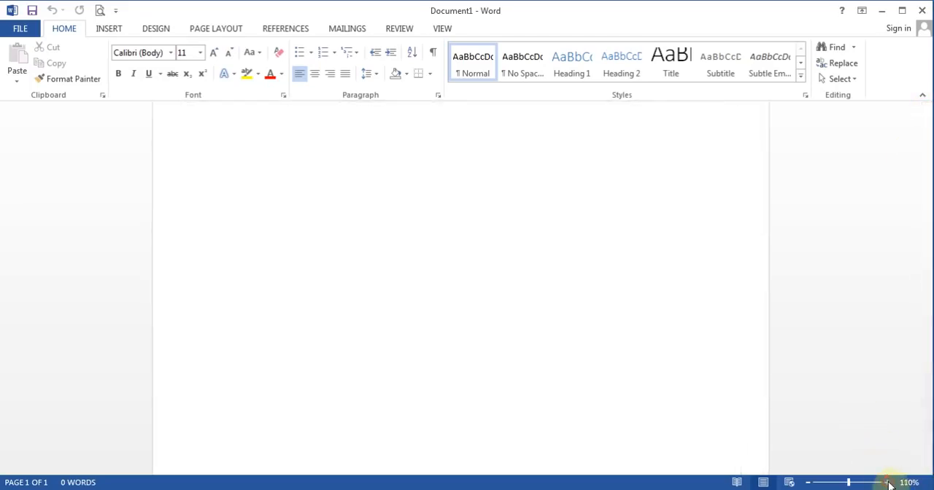
{"action": "left_click", "coordinate": [887, 482]}
{"action": "left_click", "coordinate": [888, 482]}
{"action": "left_click", "coordinate": [887, 482]}
{"action": "left_click", "coordinate": [888, 482]}
{"action": "left_click", "coordinate": [887, 482]}
{"action": "left_click", "coordinate": [888, 482]}
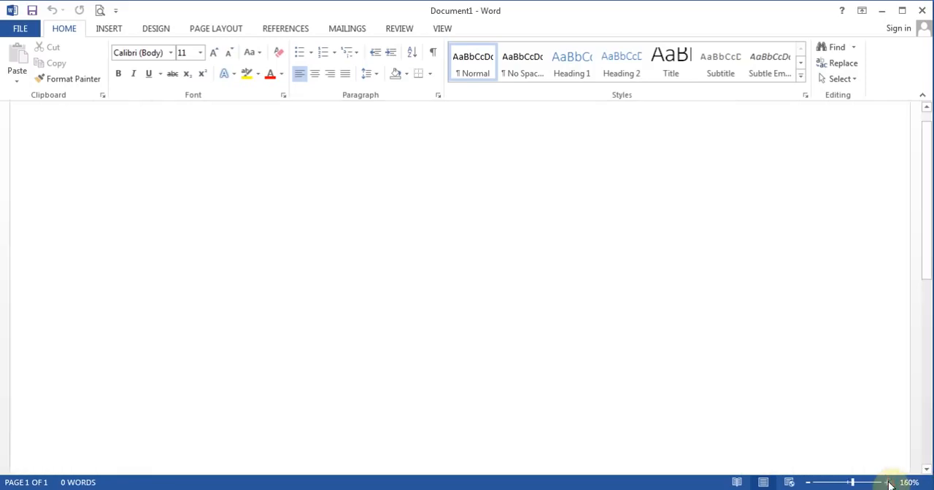
{"action": "left_click", "coordinate": [888, 482]}
{"action": "left_click", "coordinate": [888, 483]}
{"action": "left_click", "coordinate": [888, 482]}
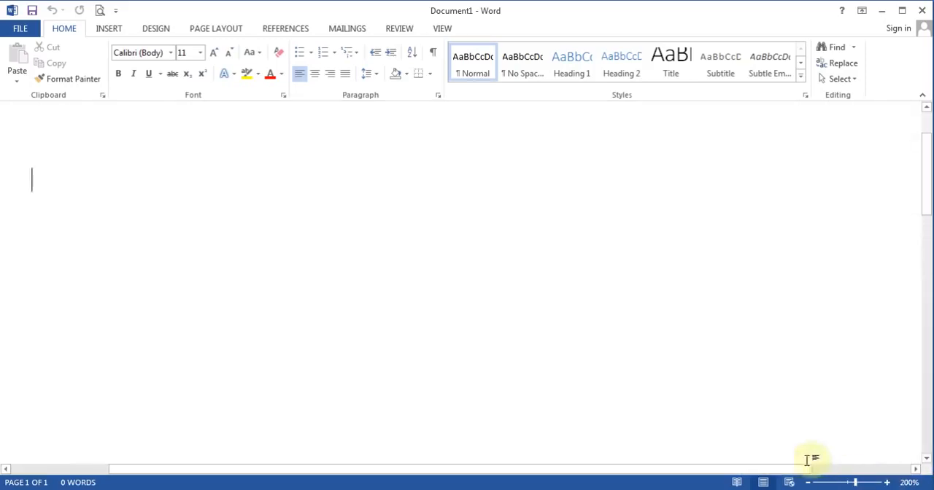
{"action": "left_click_drag", "start_coordinate": [788, 473], "coordinate": [578, 464]}
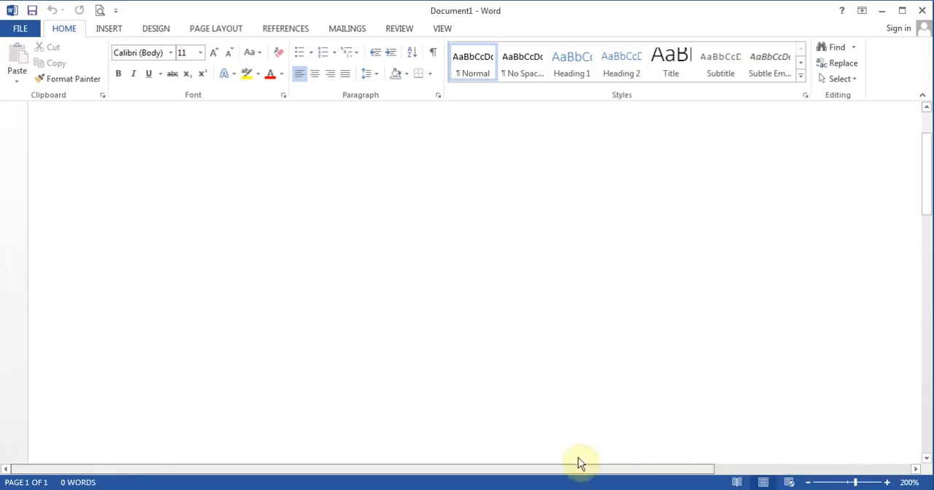
{"action": "left_click_drag", "start_coordinate": [674, 457], "coordinate": [708, 469]}
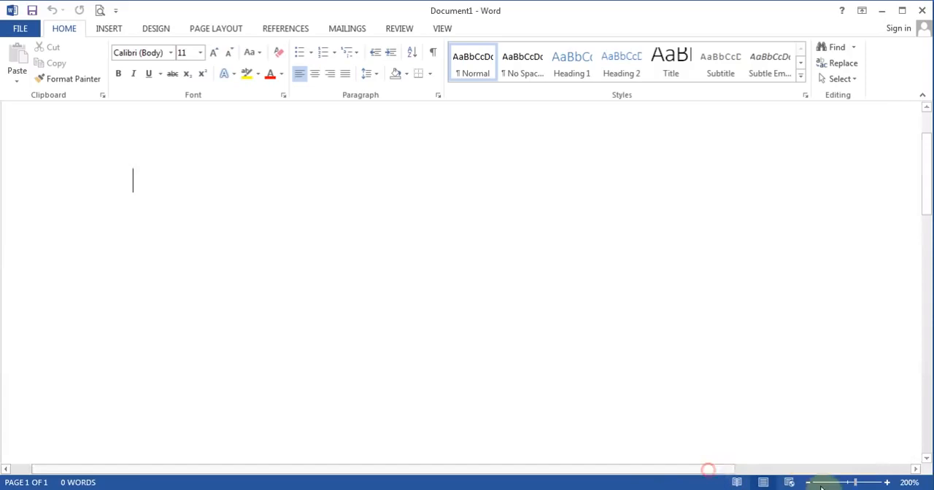
Step: Zoom the document out to 140% and return to the beginning of the page
{"action": "left_click", "coordinate": [807, 483]}
{"action": "left_click", "coordinate": [807, 483]}
{"action": "left_click", "coordinate": [806, 483]}
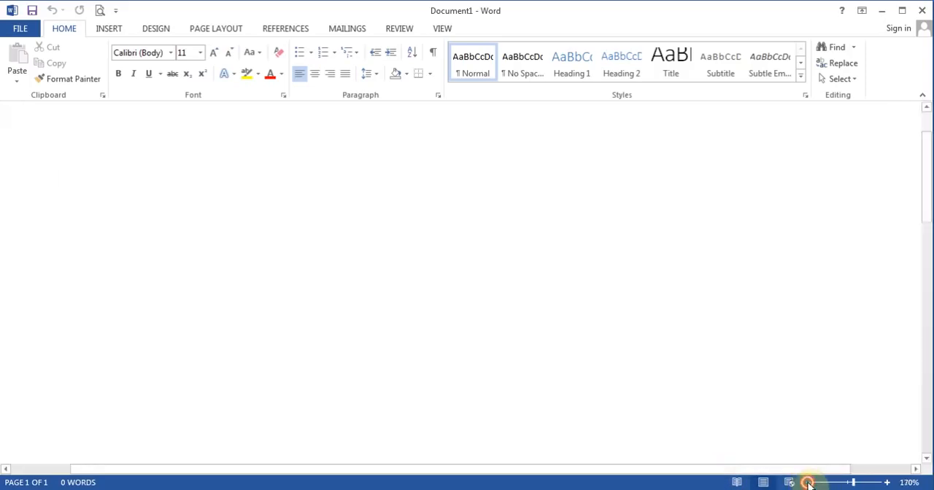
{"action": "left_click", "coordinate": [808, 483]}
{"action": "left_click", "coordinate": [807, 483]}
{"action": "left_click", "coordinate": [808, 483]}
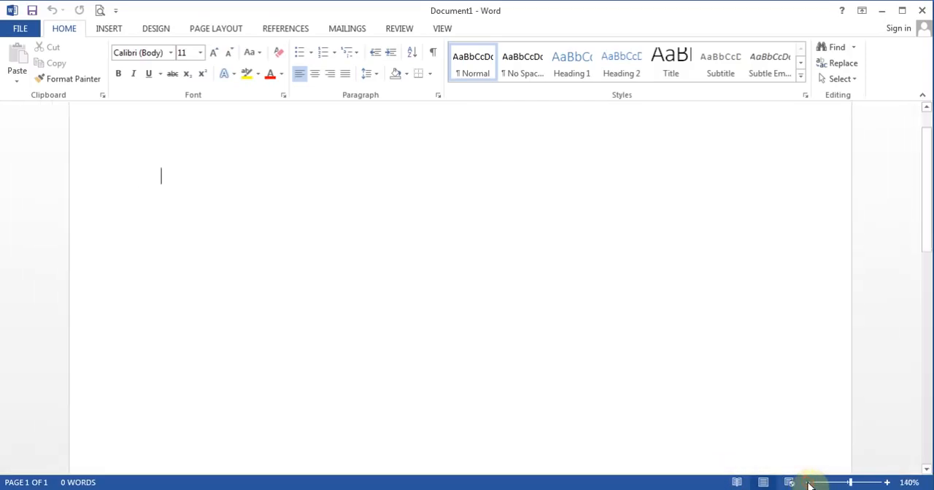
{"action": "left_click_drag", "start_coordinate": [928, 256], "coordinate": [928, 193]}
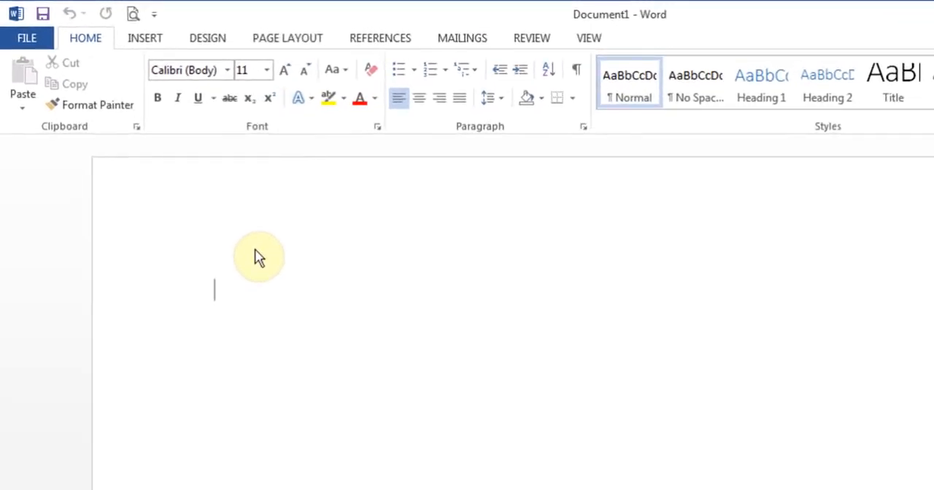
Step: Display the ruler along the document's edges
{"action": "left_click", "coordinate": [592, 38]}
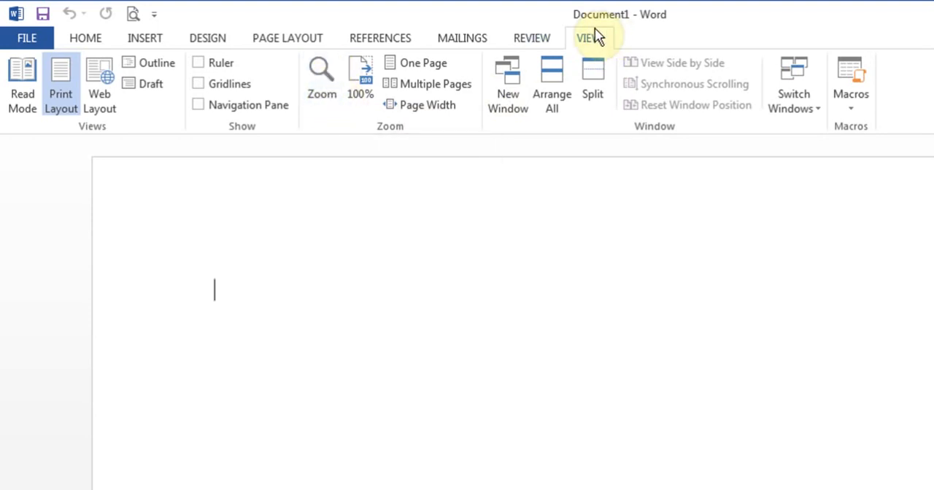
{"action": "left_click", "coordinate": [198, 63]}
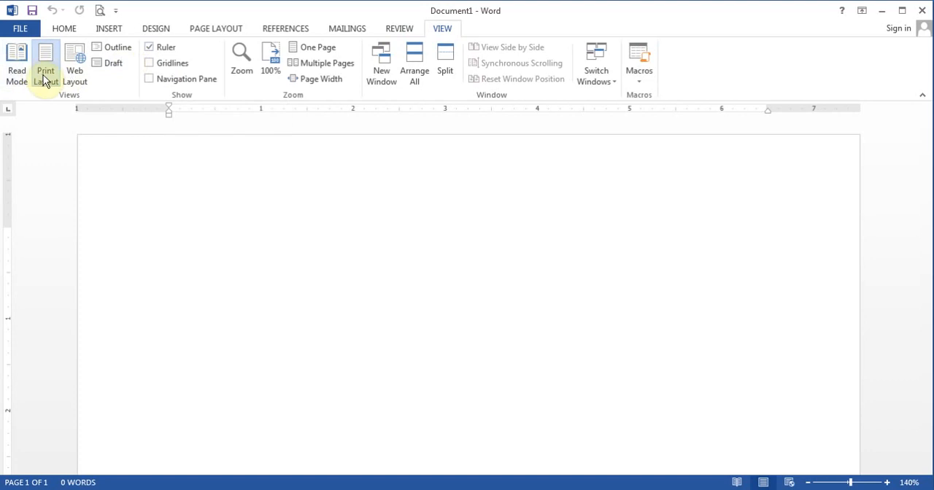
Step: View the document in Outline and Draft views, and return to Print Layout
{"action": "left_click", "coordinate": [123, 50]}
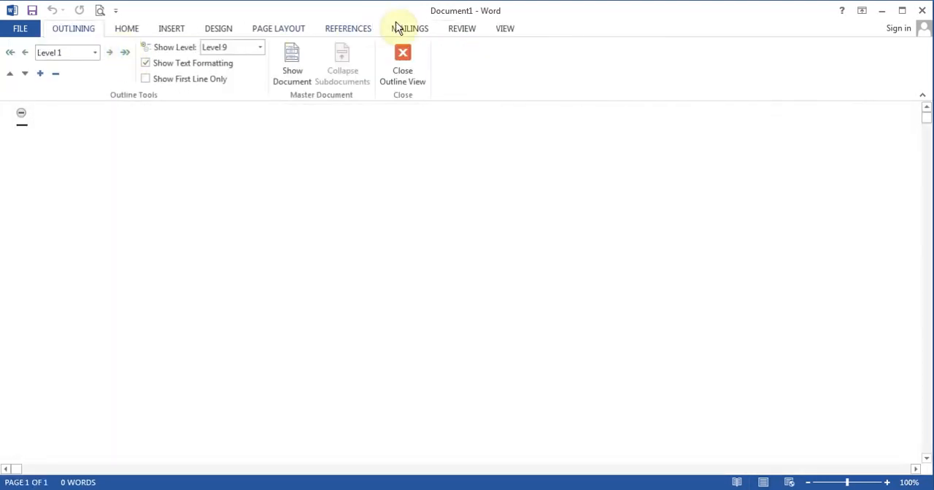
{"action": "left_click", "coordinate": [505, 33]}
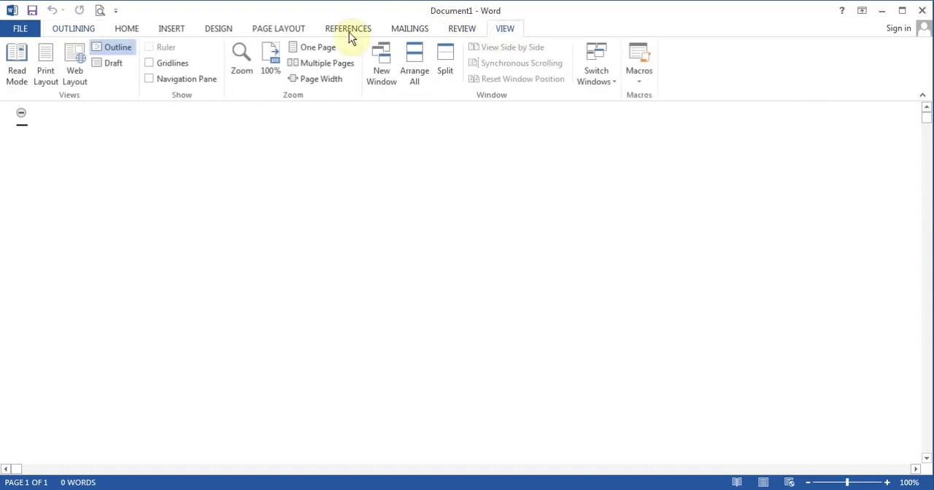
{"action": "left_click", "coordinate": [116, 64]}
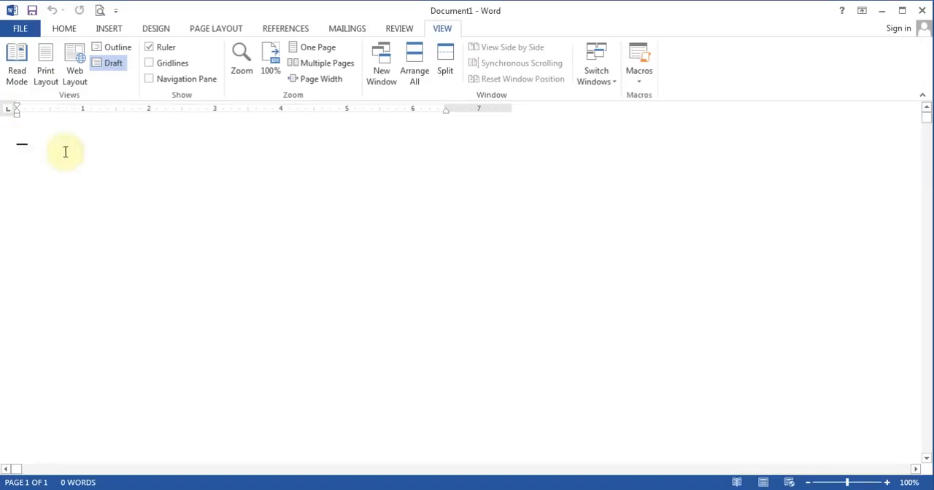
{"action": "left_click", "coordinate": [47, 69]}
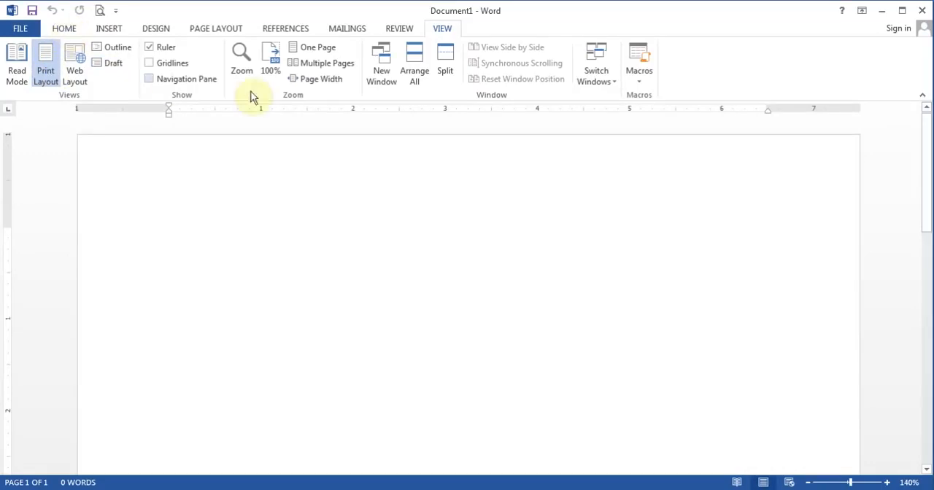
Step: Return to the Home commands and add Spelling & Grammar to the Quick Access Toolbar
{"action": "left_click", "coordinate": [65, 29]}
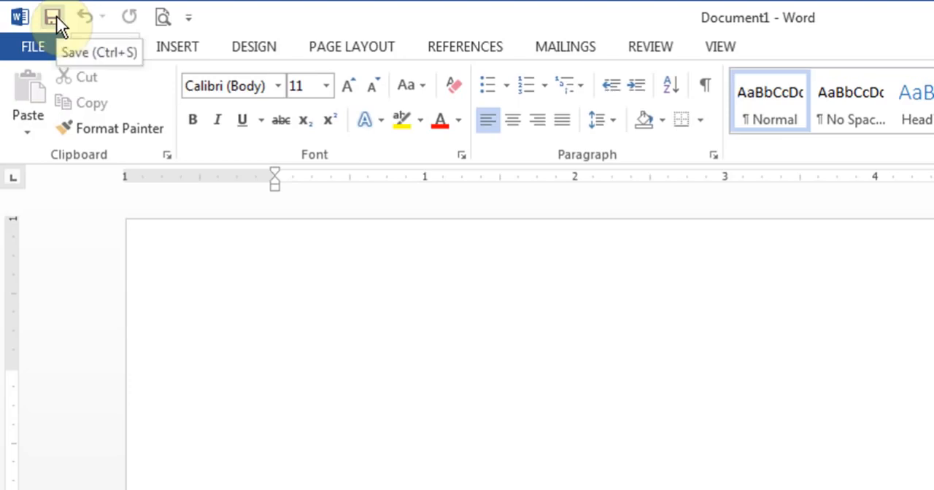
{"action": "left_click", "coordinate": [189, 18]}
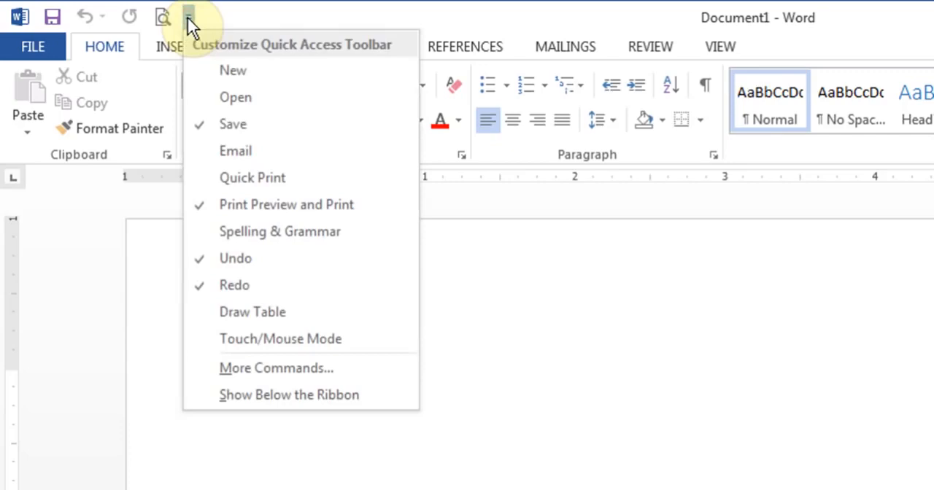
{"action": "left_click", "coordinate": [282, 235]}
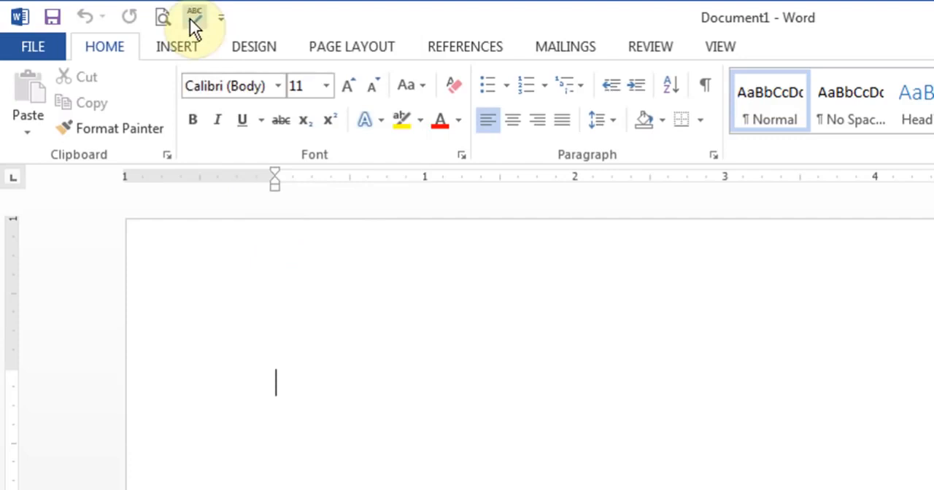
Step: Open the full Quick Access Toolbar customization settings and look through the popular commands, such as Add a Table
{"action": "left_click", "coordinate": [219, 18]}
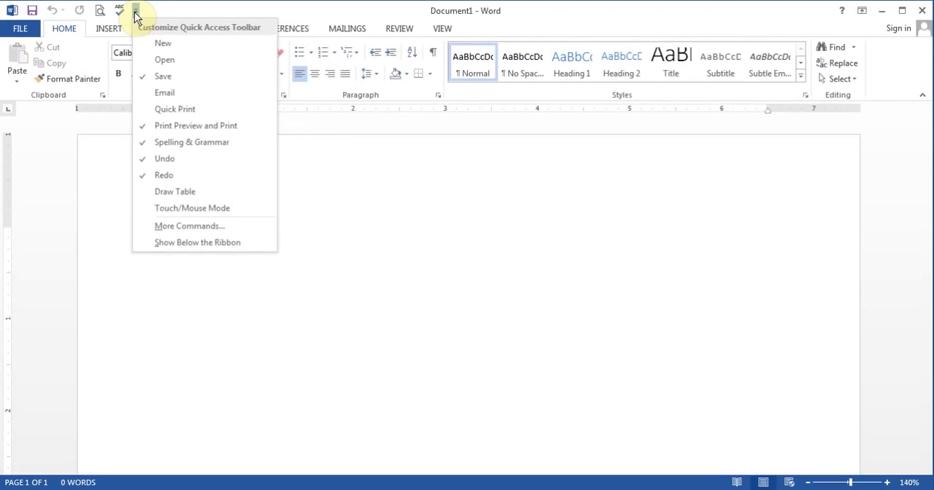
{"action": "left_click", "coordinate": [208, 228]}
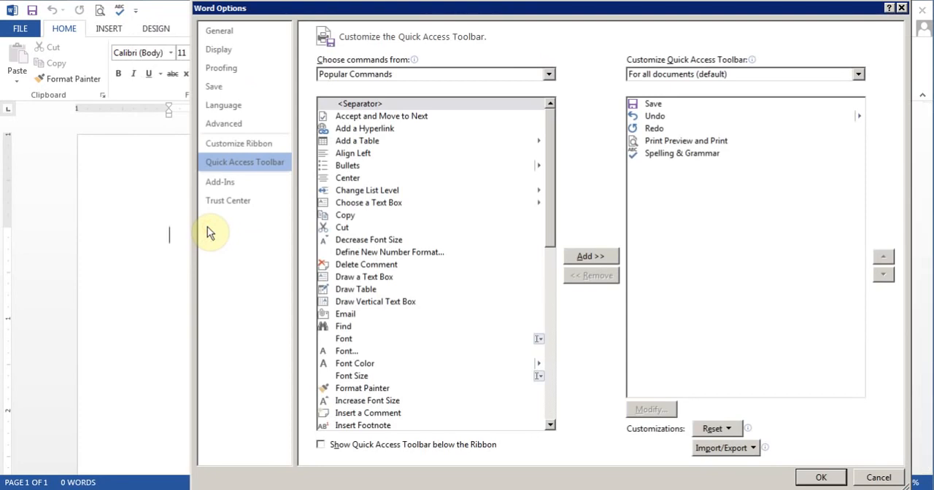
{"action": "left_click_drag", "start_coordinate": [511, 11], "coordinate": [449, 9]}
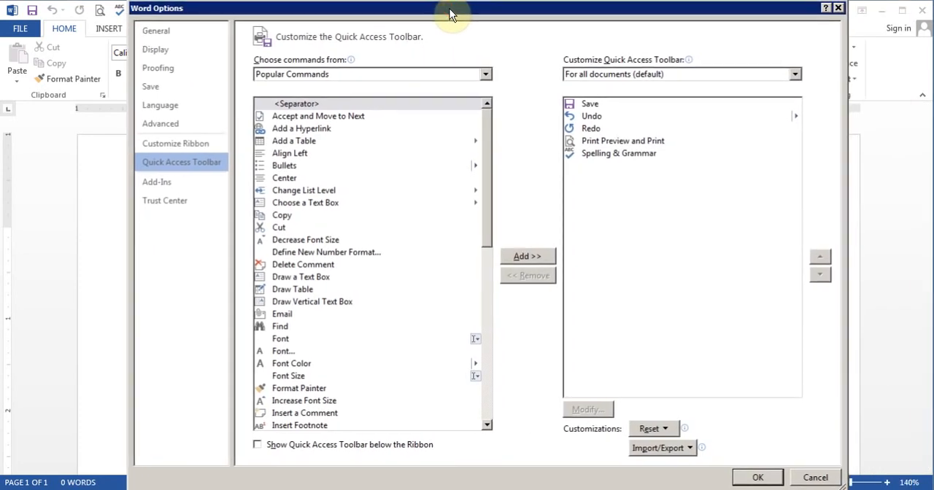
{"action": "left_click", "coordinate": [303, 141]}
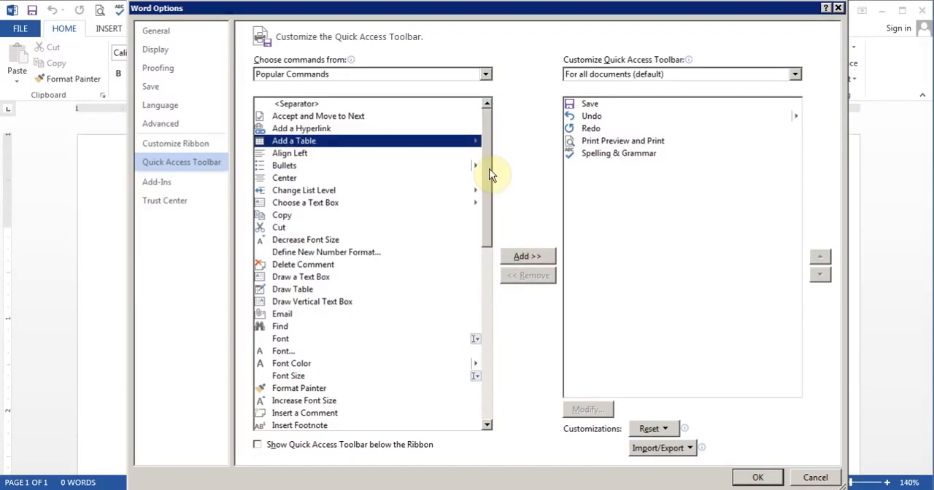
{"action": "left_click_drag", "start_coordinate": [489, 171], "coordinate": [484, 145]}
{"action": "left_click", "coordinate": [479, 141]}
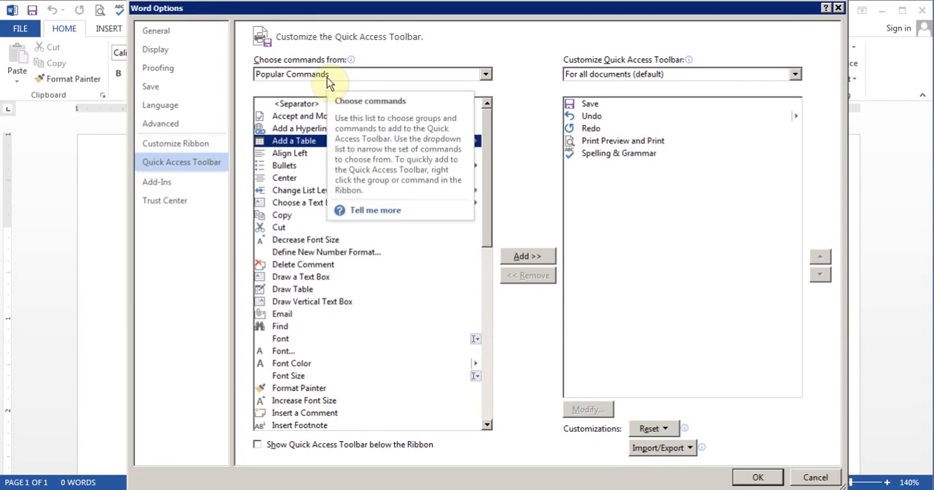
Step: List All Commands available for the Quick Access Toolbar and browse down to those beginning with E
{"action": "left_click", "coordinate": [484, 74]}
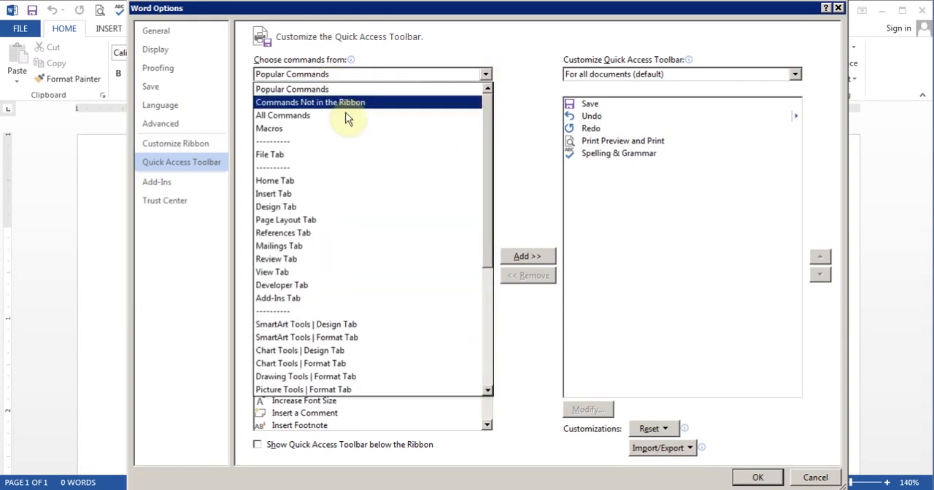
{"action": "left_click", "coordinate": [324, 116]}
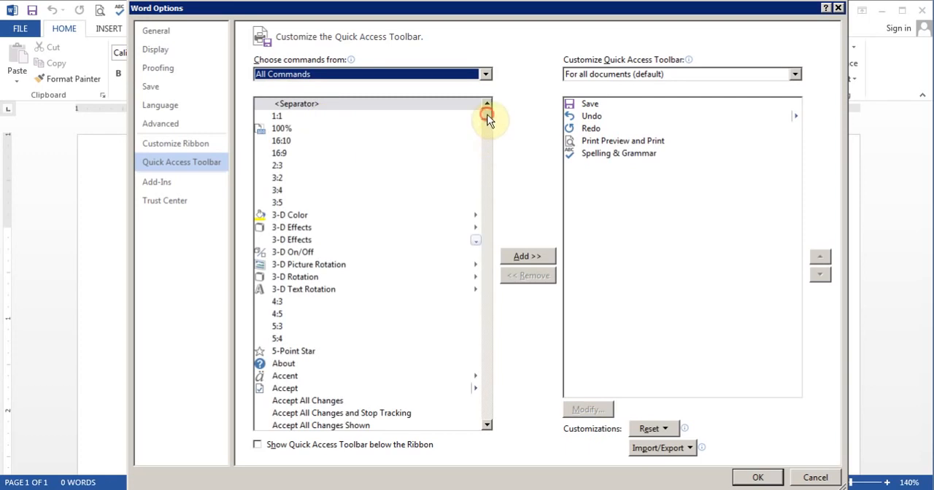
{"action": "left_click_drag", "start_coordinate": [487, 119], "coordinate": [488, 175]}
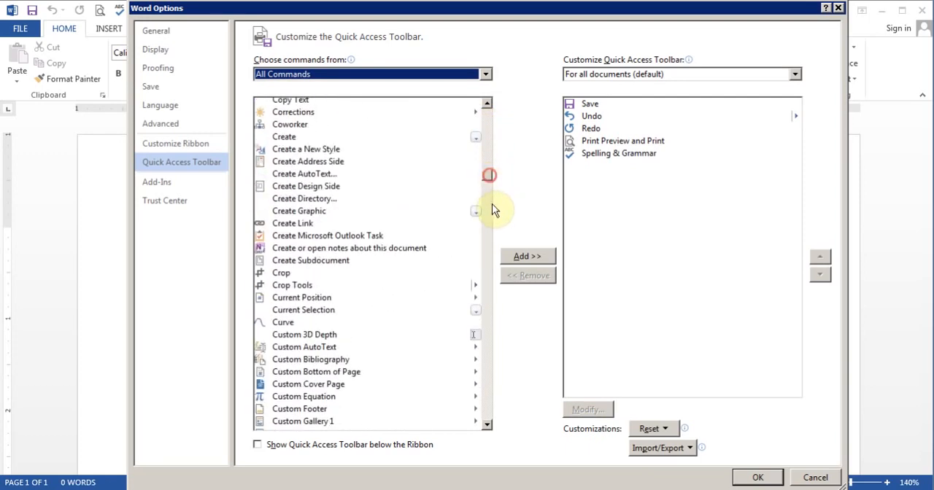
{"action": "left_click", "coordinate": [488, 309]}
{"action": "left_click", "coordinate": [488, 309]}
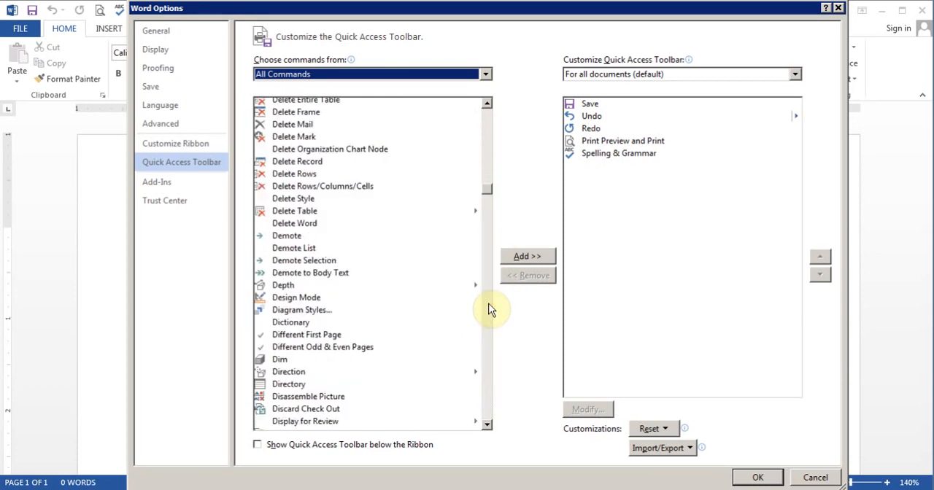
{"action": "left_click", "coordinate": [488, 310]}
{"action": "left_click", "coordinate": [488, 309]}
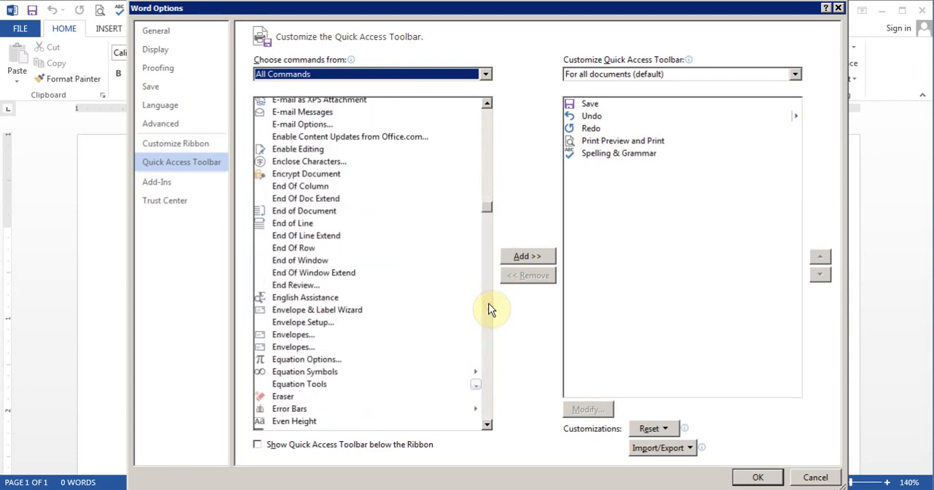
Step: Jump through the full command list to the entries starting with S and X, and browse to its end
{"action": "left_click", "coordinate": [300, 210]}
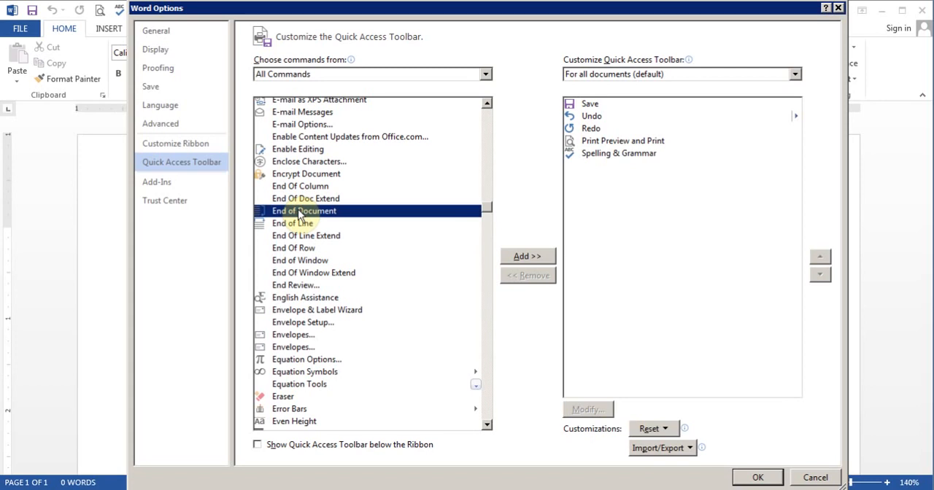
{"action": "key", "text": "s"}
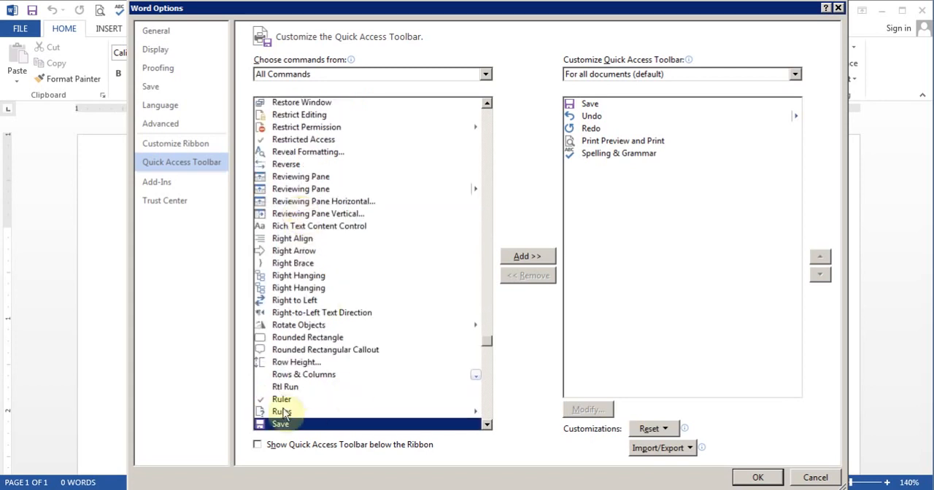
{"action": "left_click", "coordinate": [488, 425]}
{"action": "left_click", "coordinate": [488, 426]}
{"action": "left_click", "coordinate": [488, 426]}
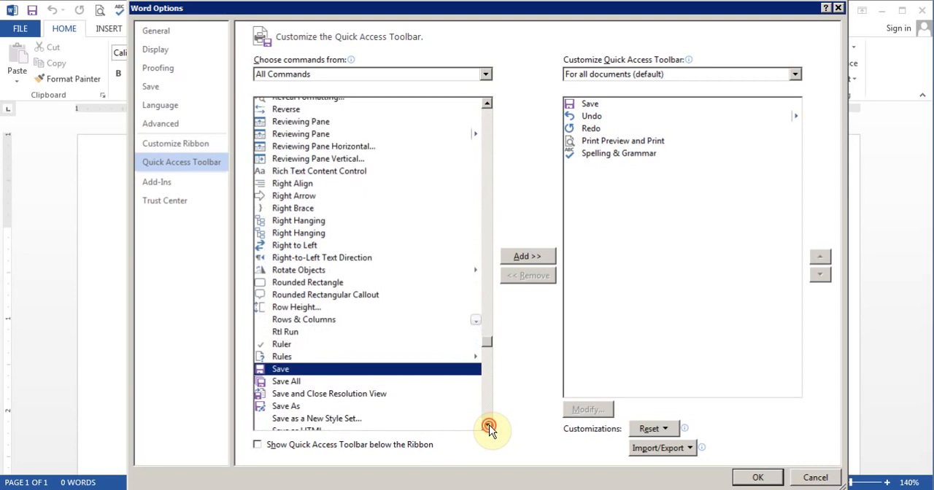
{"action": "left_click", "coordinate": [488, 426]}
{"action": "key", "text": "x"}
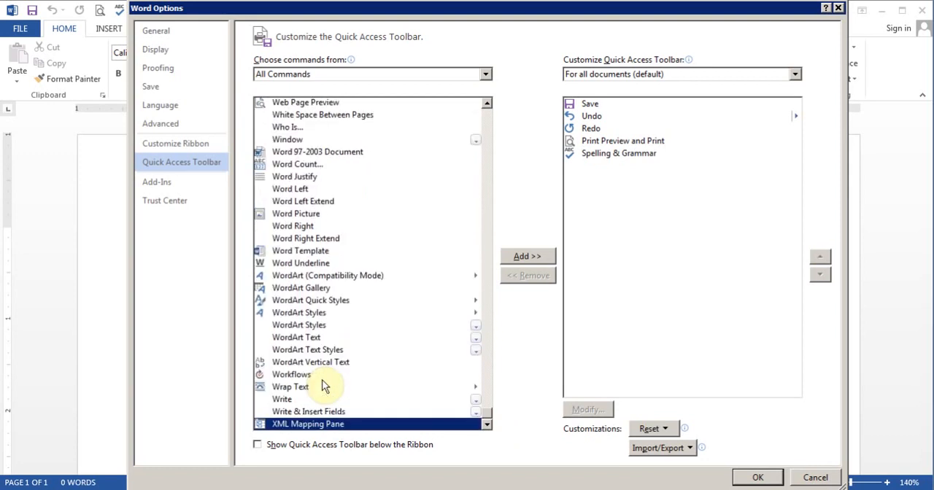
{"action": "left_click", "coordinate": [487, 426]}
{"action": "left_click", "coordinate": [487, 426]}
{"action": "left_click", "coordinate": [487, 426]}
{"action": "left_click", "coordinate": [487, 426]}
{"action": "left_click", "coordinate": [488, 426]}
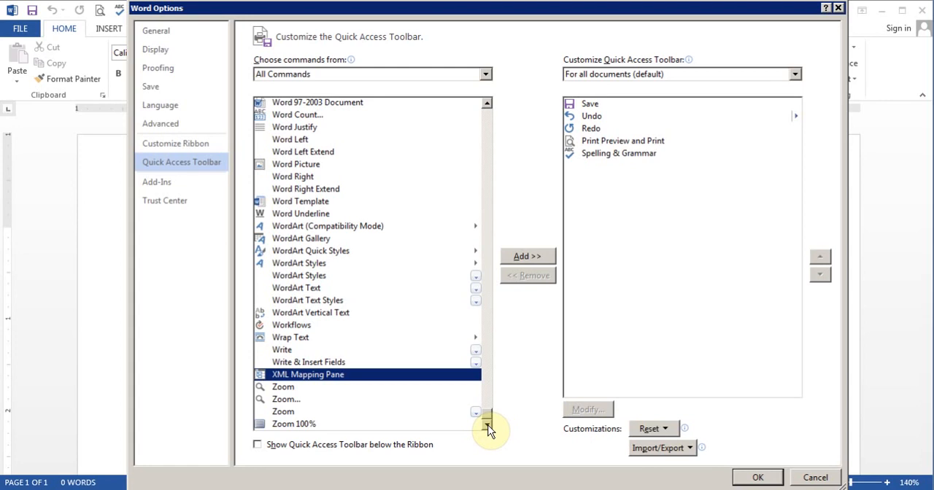
Step: Show only the Home Tab commands available for the Quick Access Toolbar and accept the options
{"action": "left_click", "coordinate": [486, 76]}
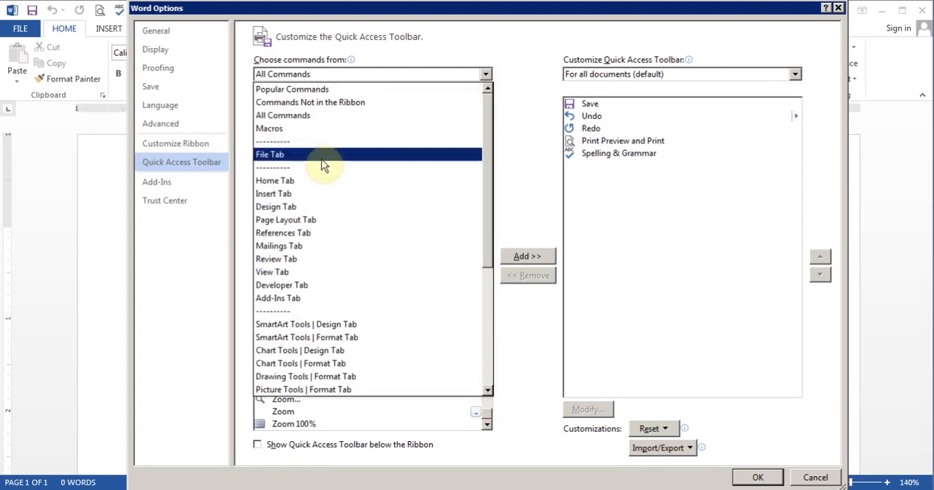
{"action": "left_click", "coordinate": [307, 182]}
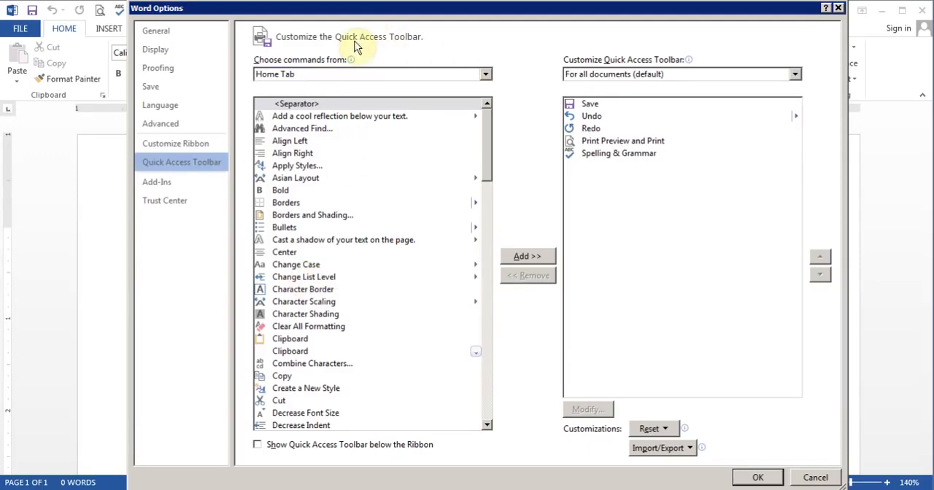
{"action": "left_click", "coordinate": [757, 477]}
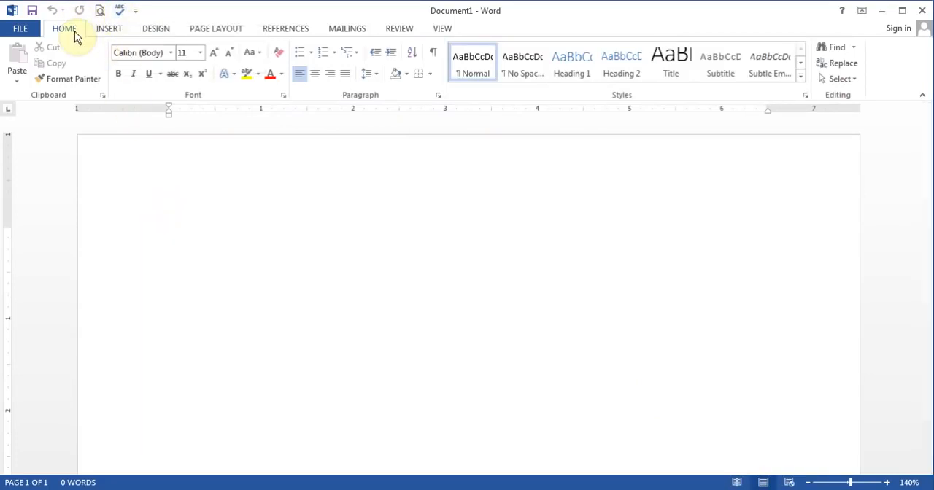
Step: Look at the ribbon's Insert commands and return to the Home commands
{"action": "left_click", "coordinate": [106, 30]}
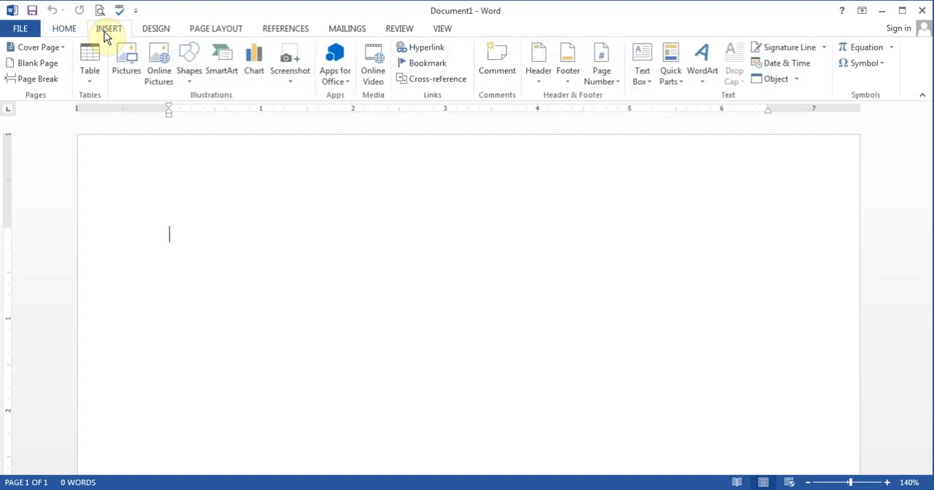
{"action": "left_click", "coordinate": [63, 29]}
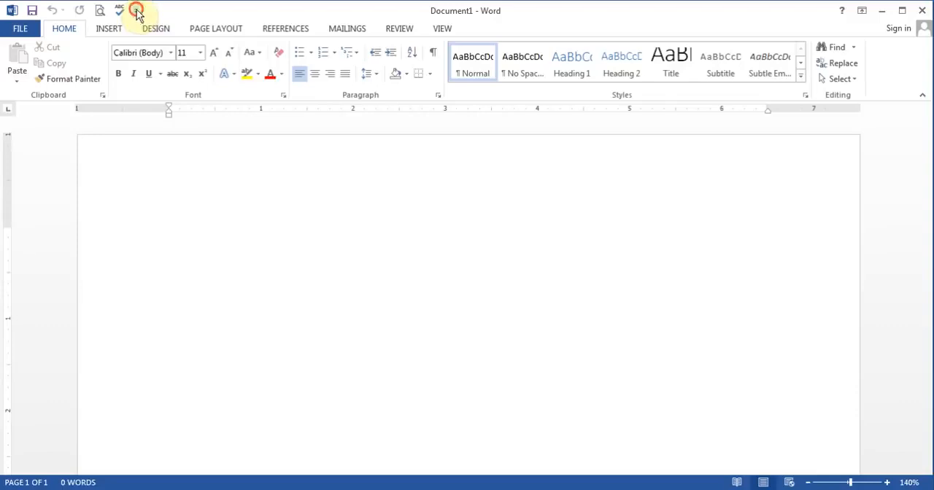
Step: Look at the Customize Ribbon options reached through the Quick Access Toolbar's customization, and close the options
{"action": "left_click", "coordinate": [135, 10]}
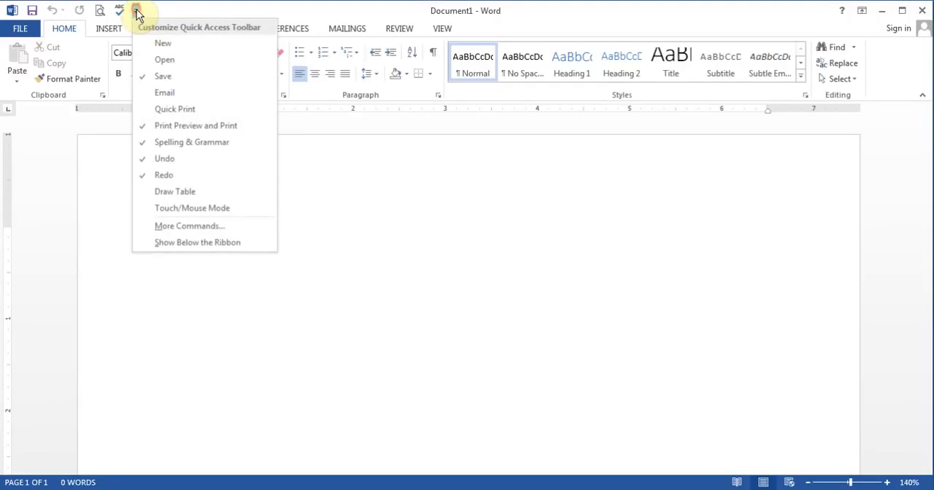
{"action": "left_click", "coordinate": [199, 225]}
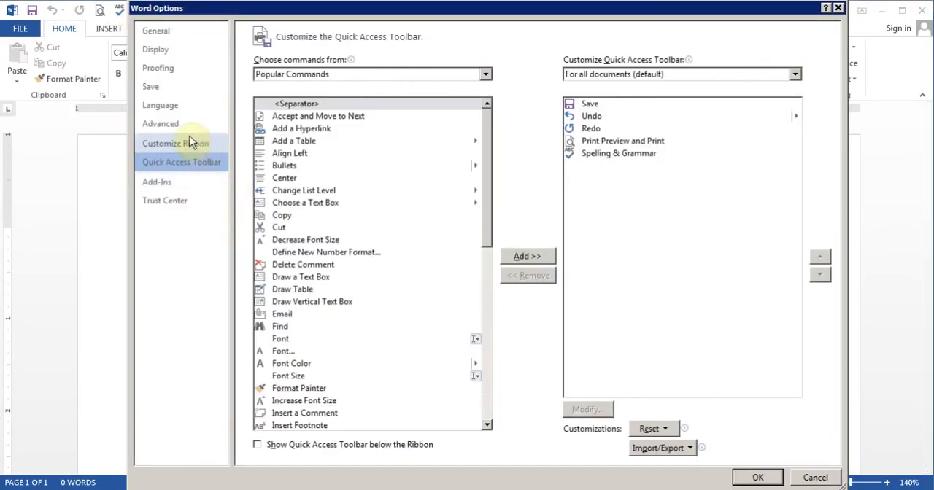
{"action": "left_click", "coordinate": [189, 143]}
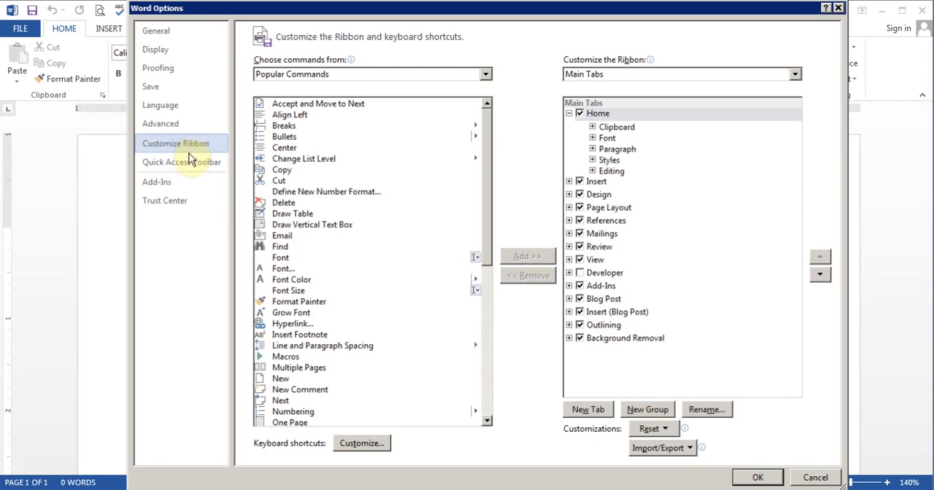
{"action": "left_click", "coordinate": [766, 477]}
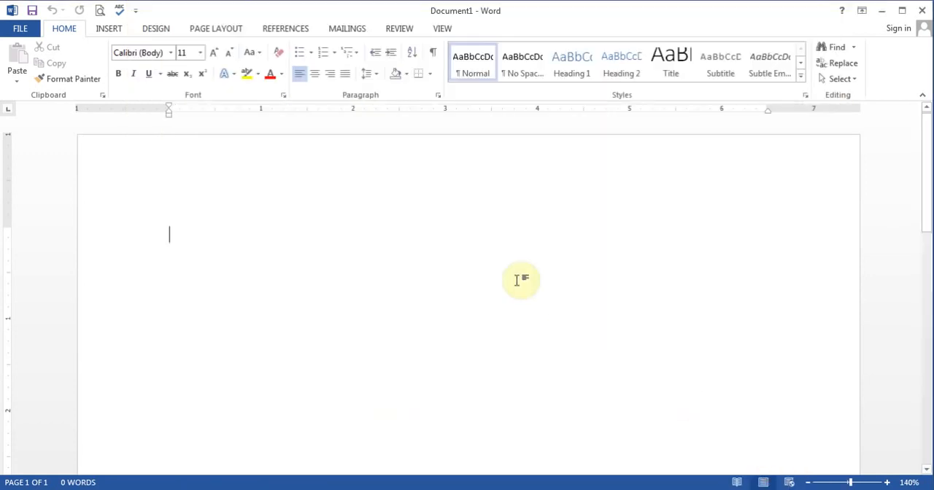
Step: Add a new custom tab after Home in the ribbon customization options and name it Test
{"action": "left_click", "coordinate": [24, 28]}
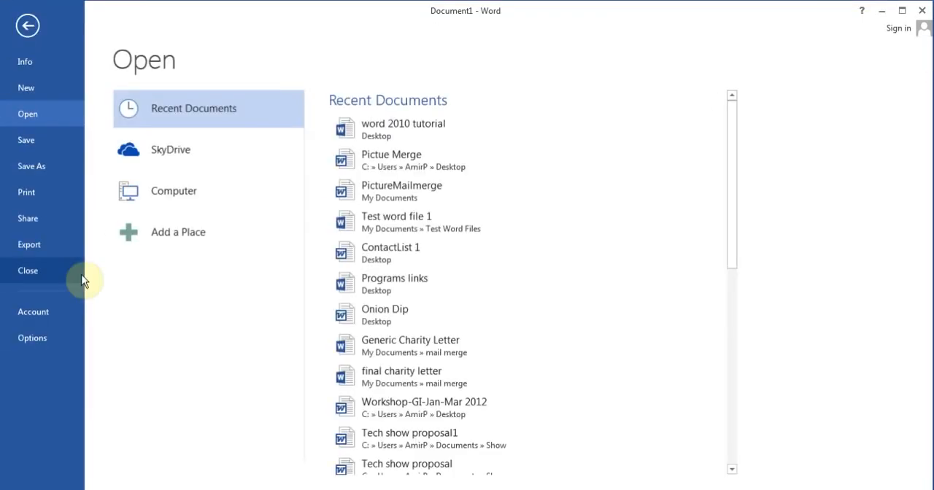
{"action": "left_click", "coordinate": [32, 338]}
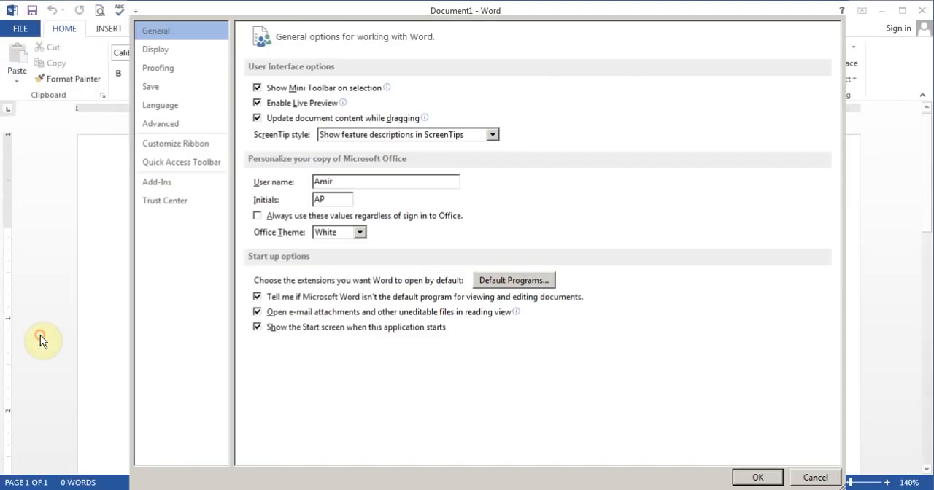
{"action": "left_click", "coordinate": [179, 149]}
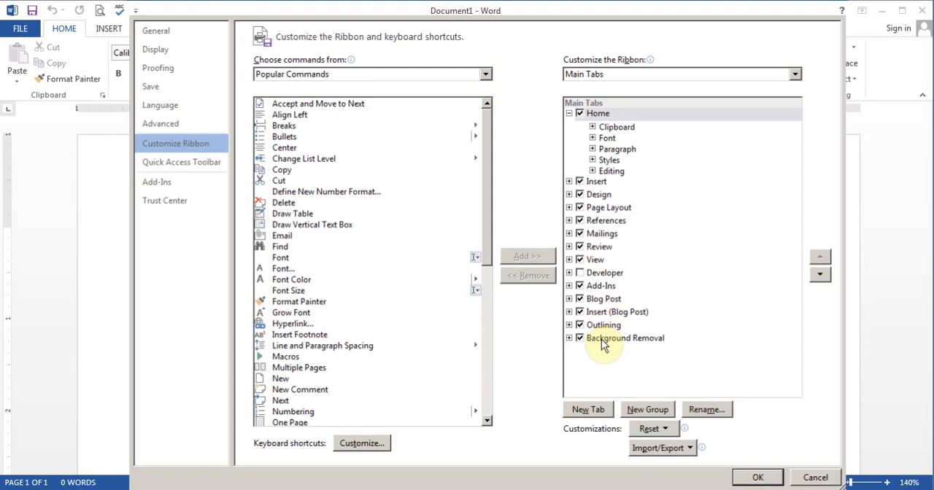
{"action": "left_click", "coordinate": [597, 410]}
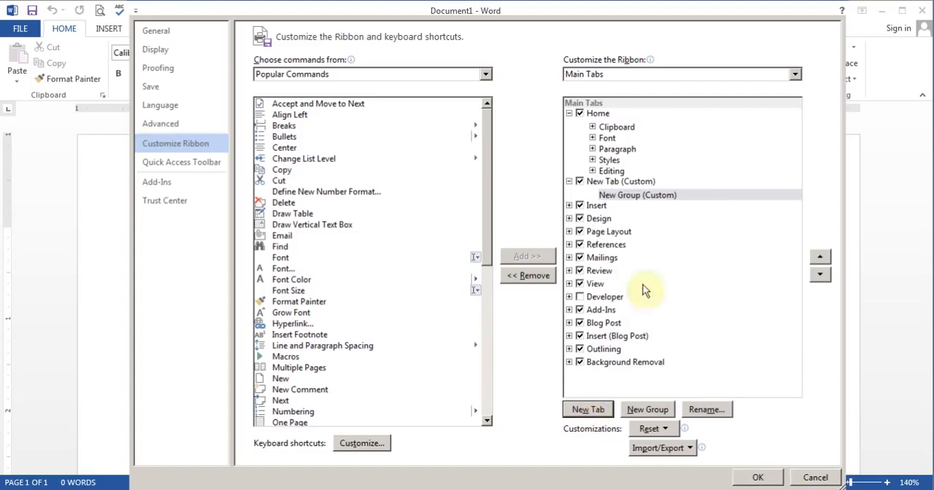
{"action": "left_click", "coordinate": [595, 182]}
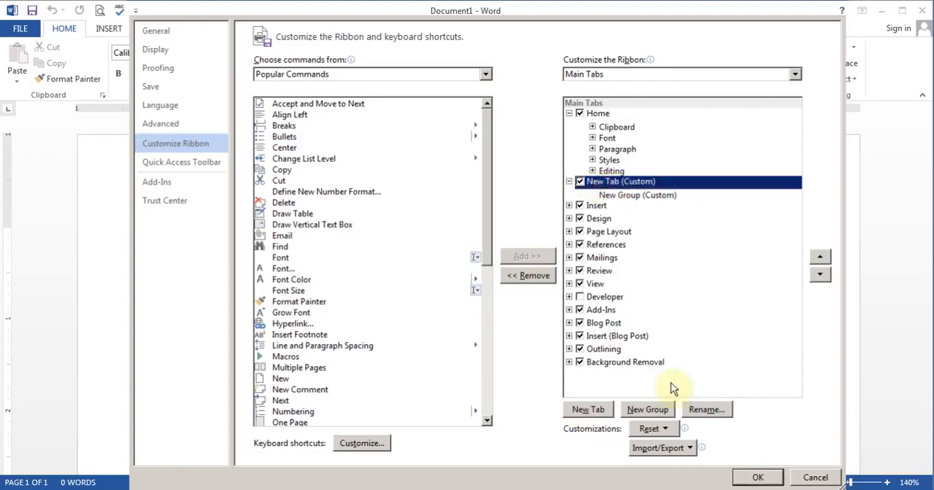
{"action": "left_click", "coordinate": [704, 409]}
{"action": "type", "text": "Test"}
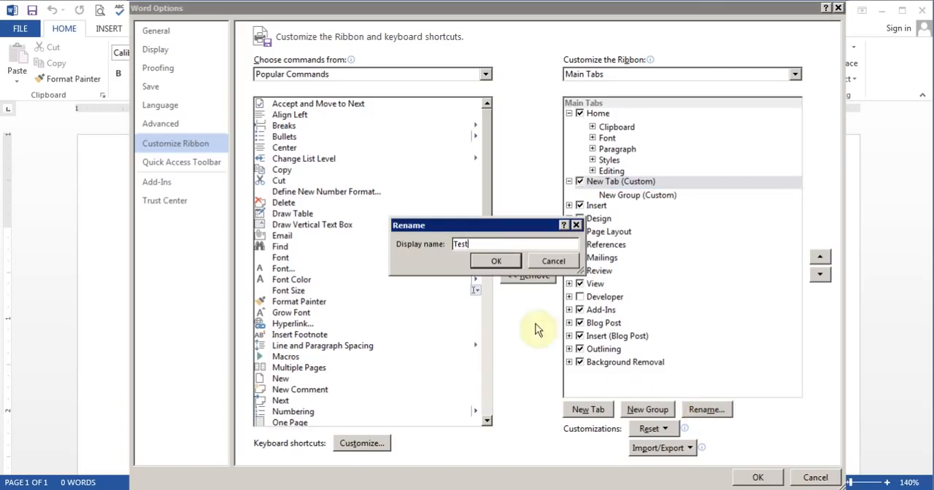
{"action": "left_click", "coordinate": [499, 261]}
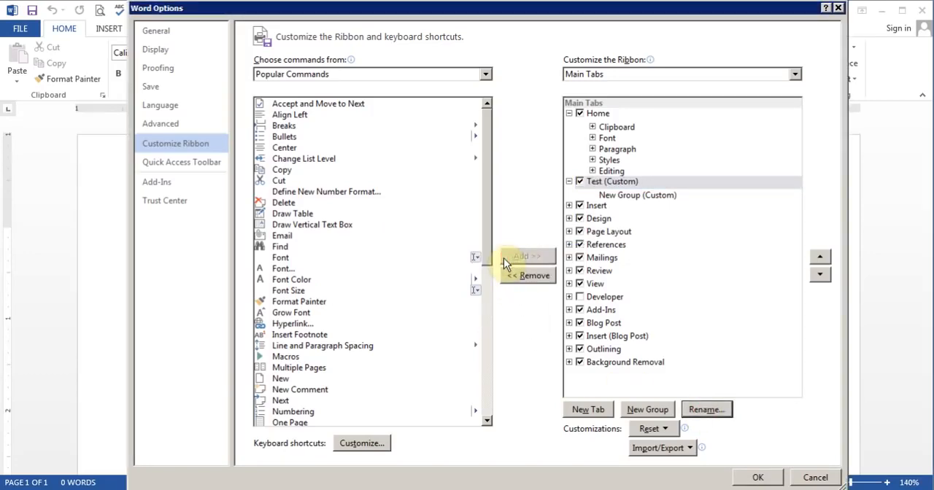
Step: Check which commands the Home tab's Clipboard and Font groups contain, and rename the Test tab's new group as ABC
{"action": "left_click", "coordinate": [626, 197]}
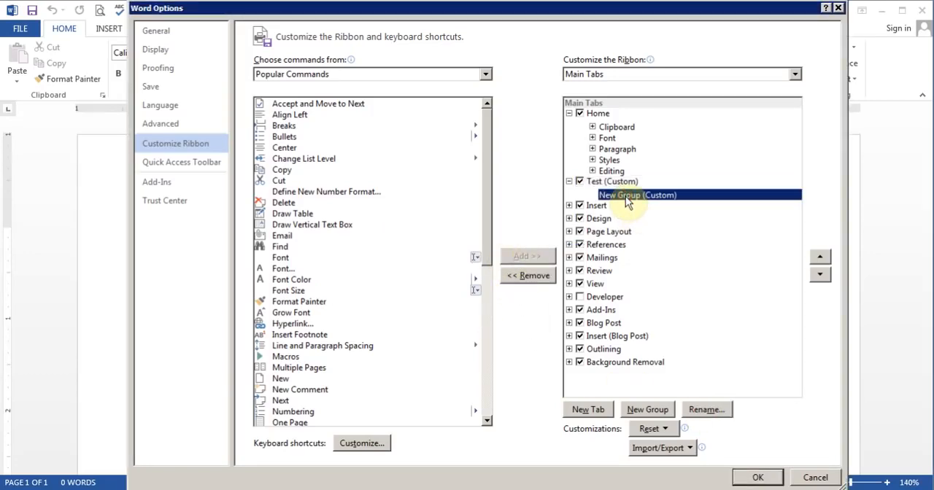
{"action": "left_click", "coordinate": [593, 127]}
{"action": "left_click", "coordinate": [592, 127]}
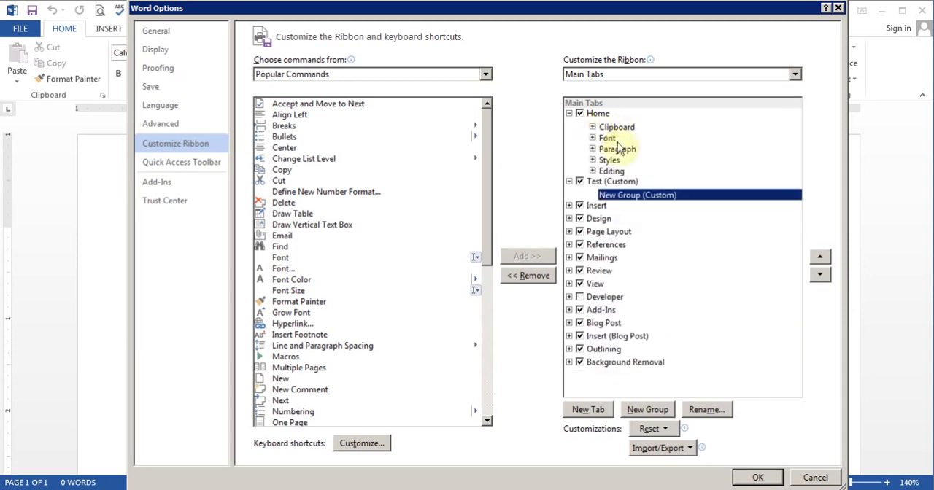
{"action": "left_click", "coordinate": [592, 138]}
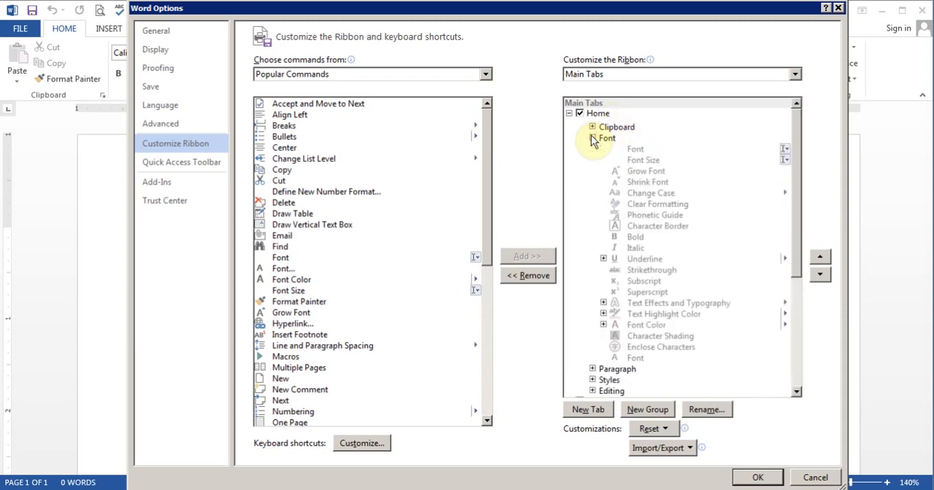
{"action": "left_click", "coordinate": [592, 138]}
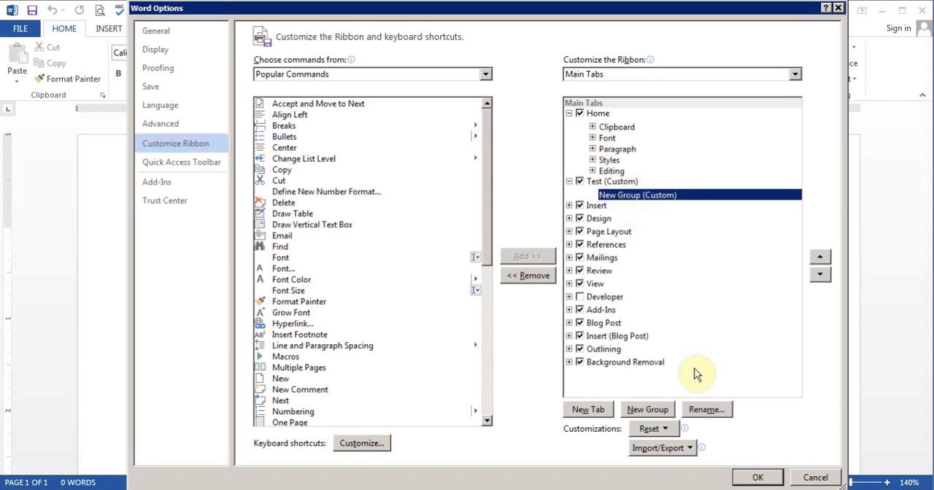
{"action": "left_click", "coordinate": [705, 410]}
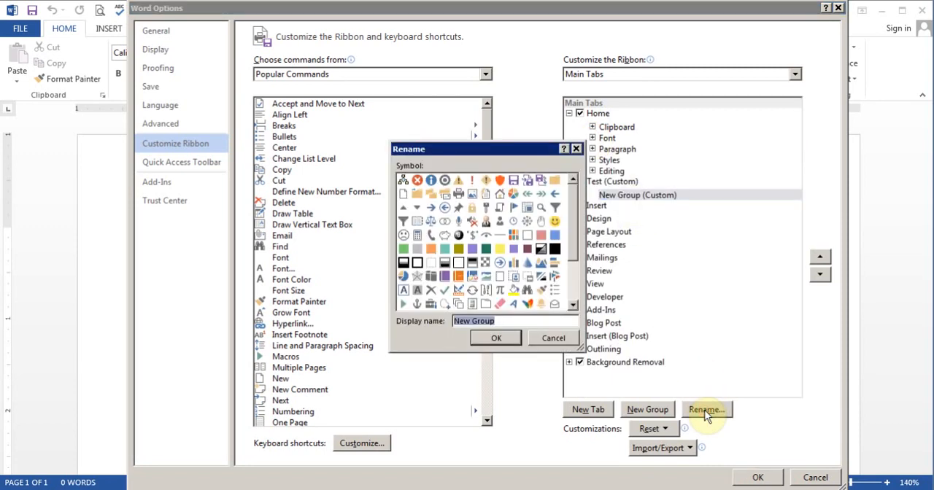
{"action": "type", "text": "ABC"}
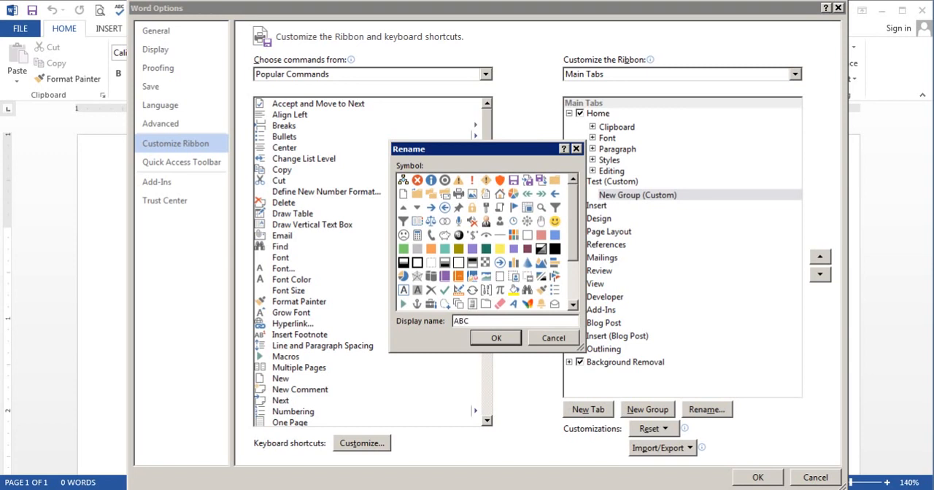
{"action": "left_click", "coordinate": [498, 338]}
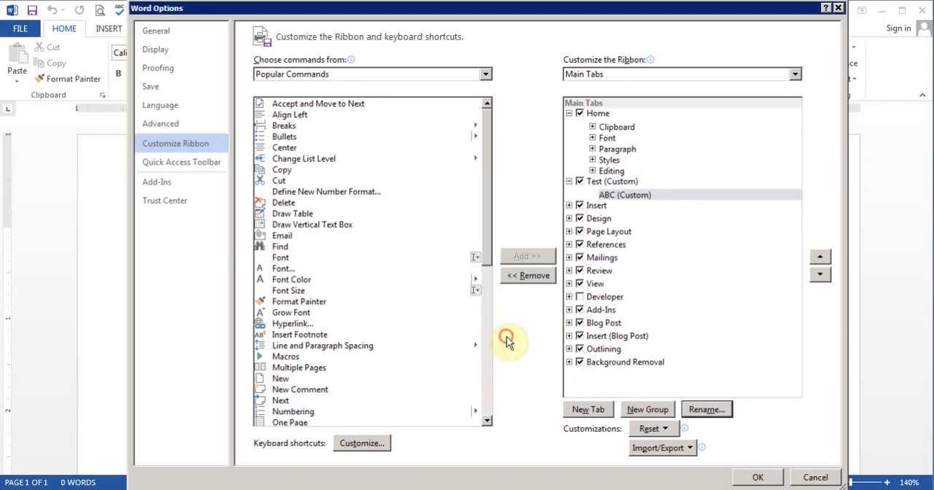
Step: Add the Bullets and Breaks commands to the ABC group of the Test tab
{"action": "left_click", "coordinate": [627, 195]}
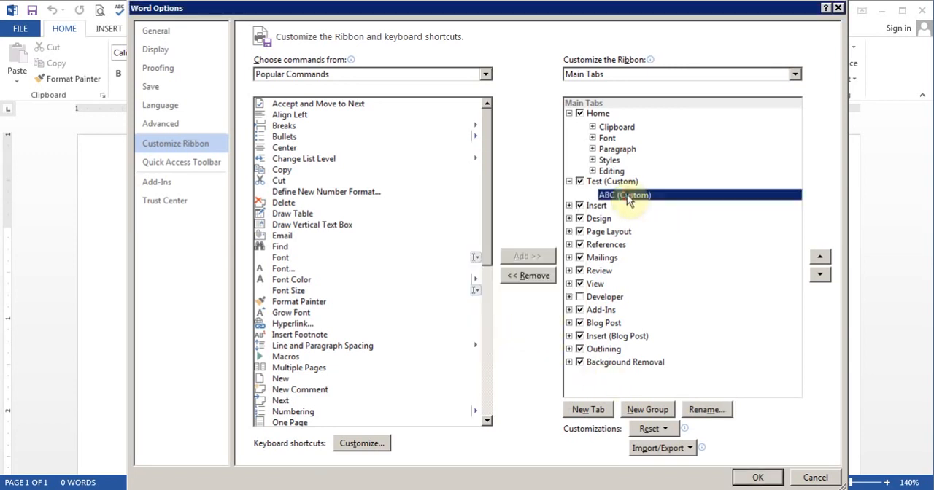
{"action": "left_click", "coordinate": [288, 140]}
{"action": "left_click", "coordinate": [531, 256]}
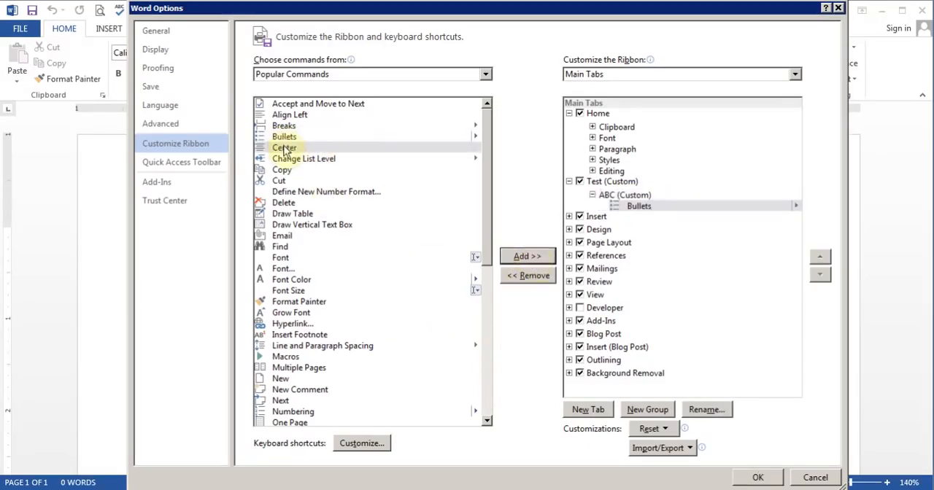
{"action": "left_click", "coordinate": [285, 125]}
{"action": "left_click", "coordinate": [526, 256]}
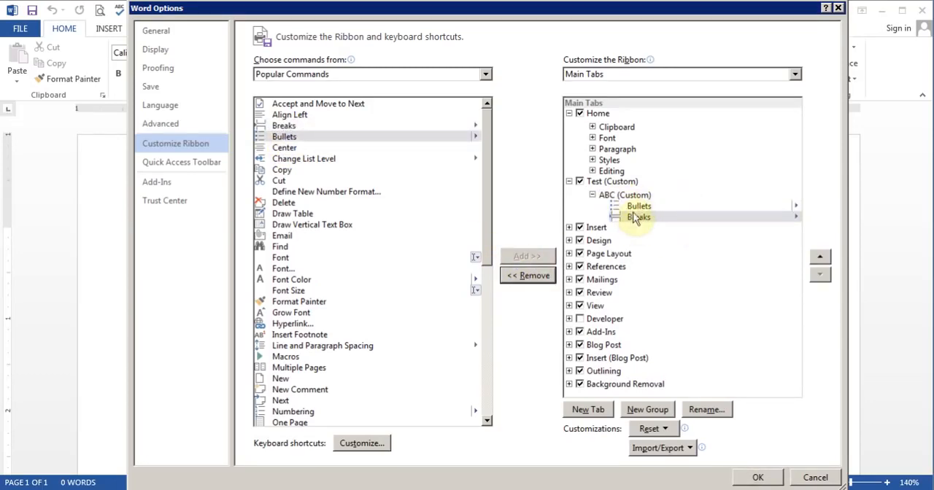
Step: Collapse the ABC group and add a second group named XYZ to the Test tab
{"action": "left_click", "coordinate": [592, 196]}
{"action": "left_click", "coordinate": [620, 181]}
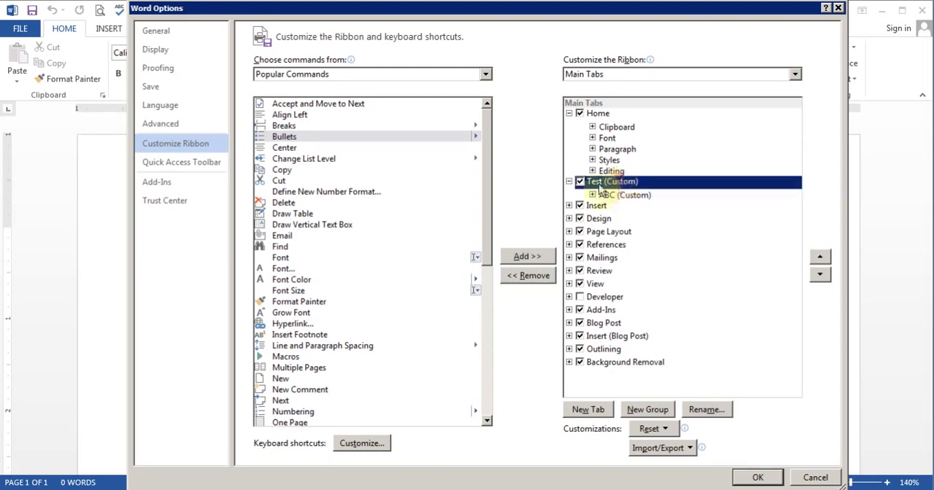
{"action": "left_click", "coordinate": [653, 410]}
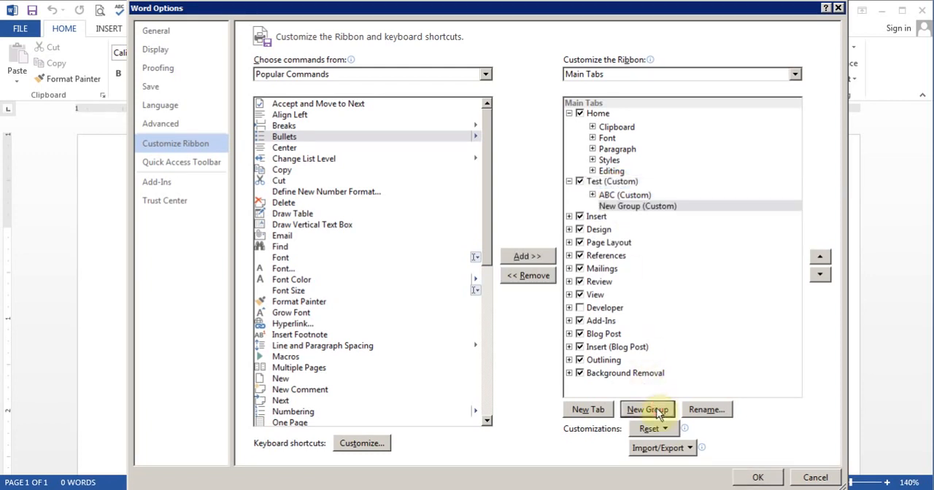
{"action": "left_click", "coordinate": [702, 408]}
{"action": "type", "text": "XY"}
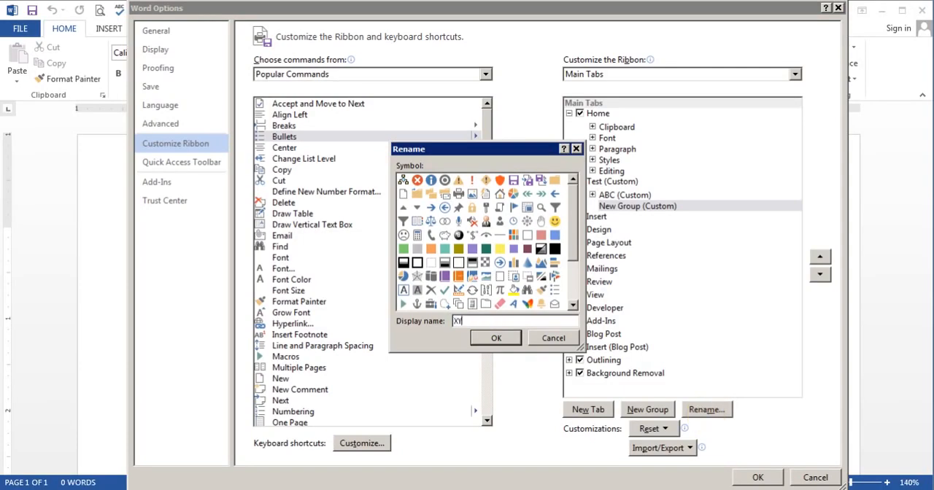
{"action": "left_click", "coordinate": [499, 336]}
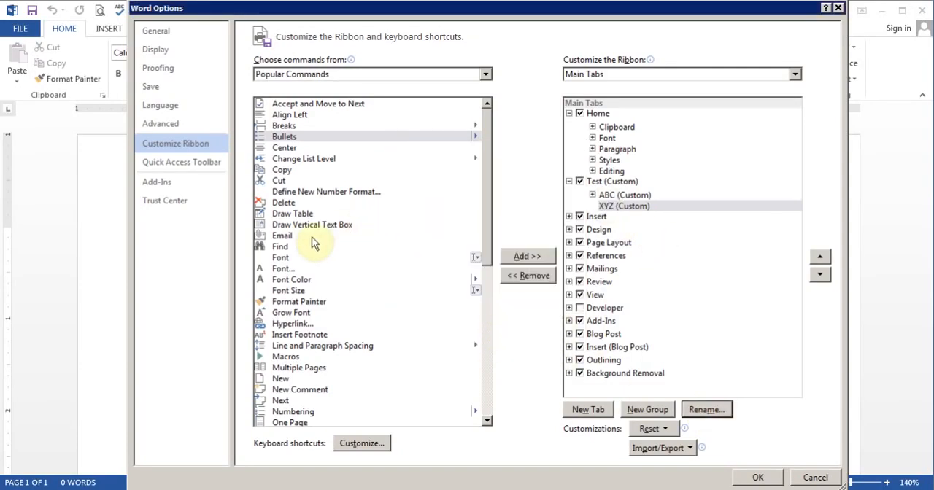
Step: Add Find, Font, Format Painter and Insert Footnote to the XYZ group and accept the ribbon customization
{"action": "left_click", "coordinate": [280, 246]}
{"action": "left_click", "coordinate": [526, 257]}
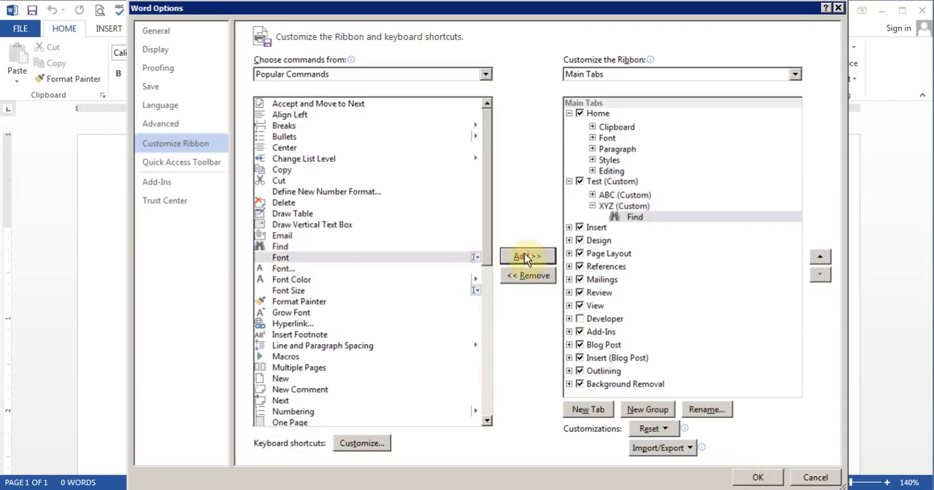
{"action": "left_click", "coordinate": [525, 256]}
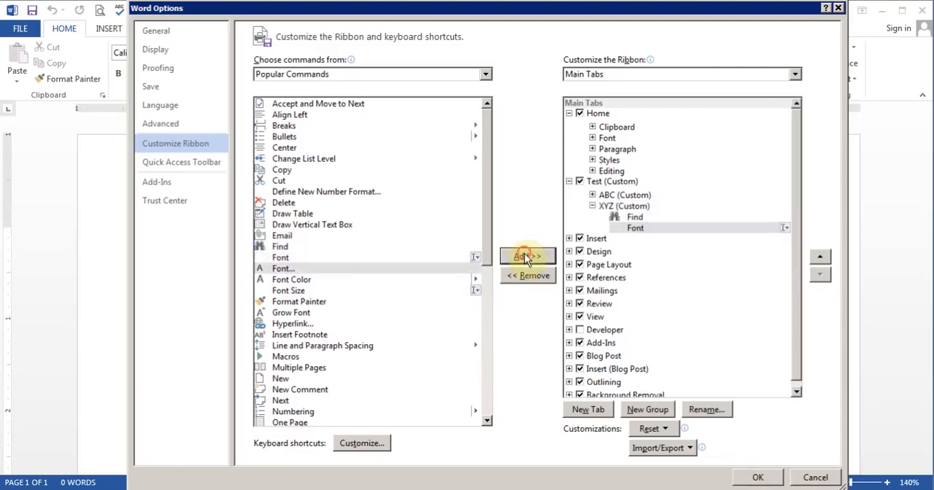
{"action": "left_click", "coordinate": [284, 302]}
{"action": "left_click", "coordinate": [517, 257]}
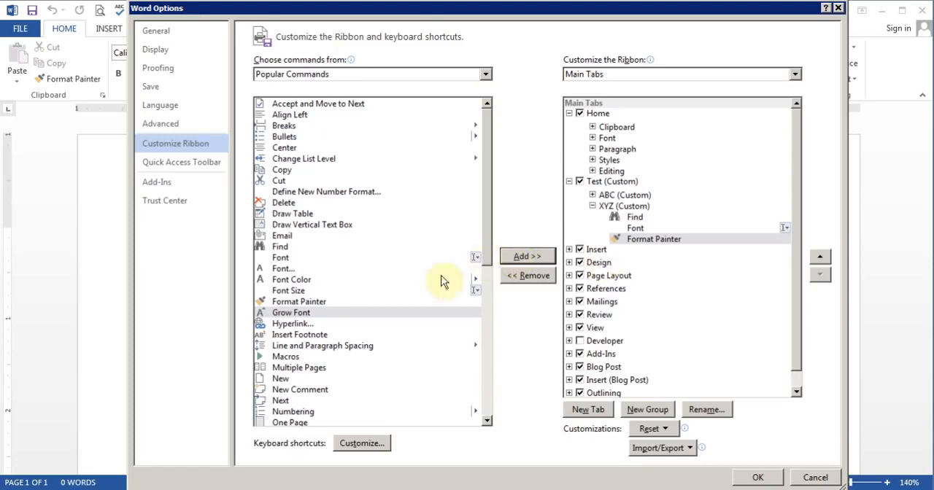
{"action": "left_click", "coordinate": [305, 336]}
{"action": "left_click", "coordinate": [529, 256]}
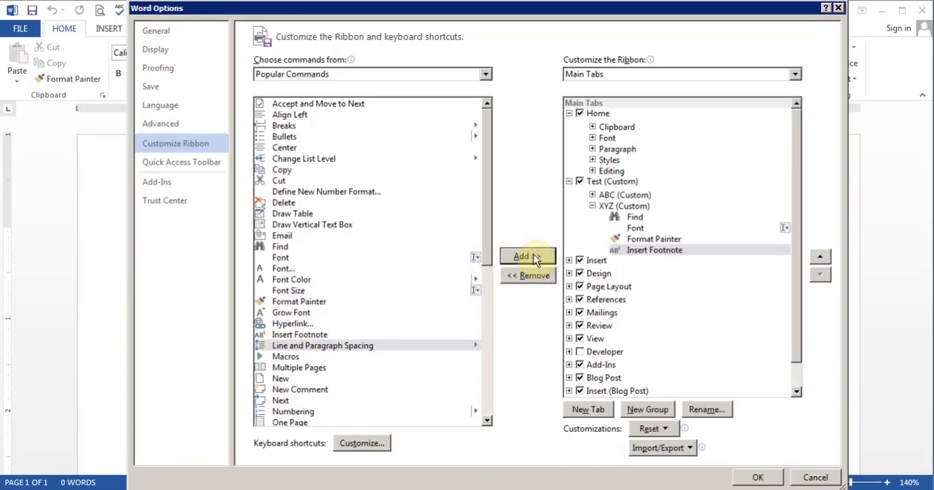
{"action": "left_click", "coordinate": [754, 478]}
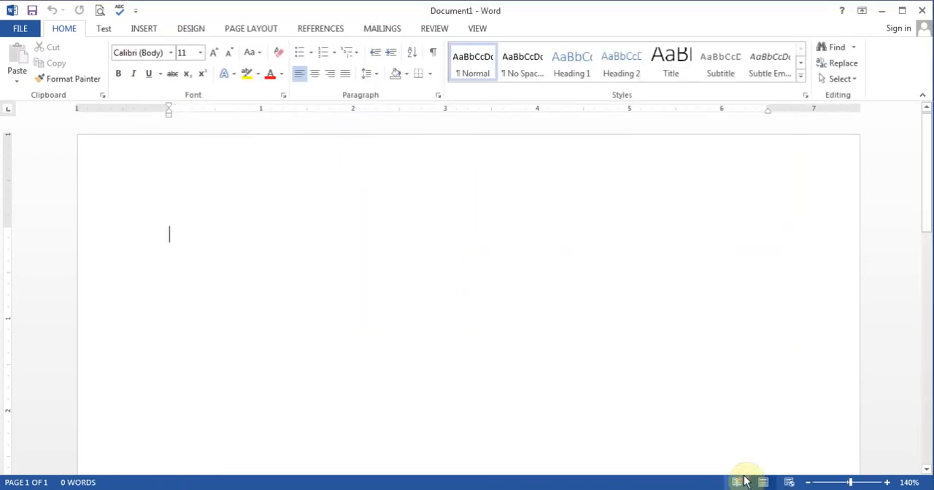
Step: Examine the commands on the custom Test tab and return to the Home commands
{"action": "left_click", "coordinate": [102, 31]}
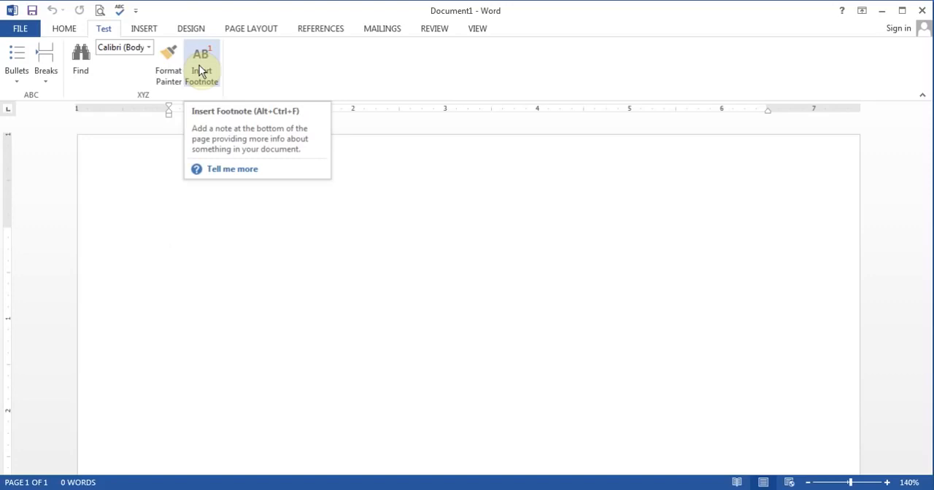
{"action": "left_click", "coordinate": [62, 29]}
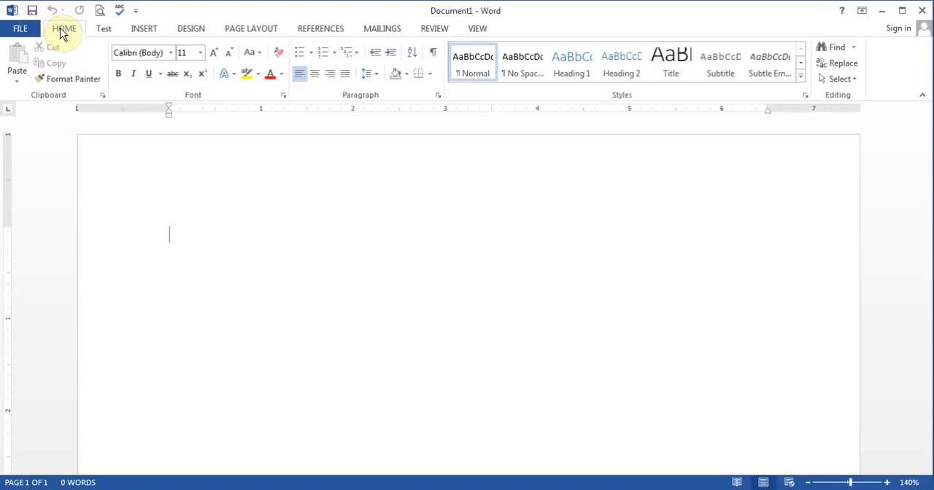
Step: Hide the custom Test tab from the ribbon and accept the ribbon customization
{"action": "left_click", "coordinate": [135, 11]}
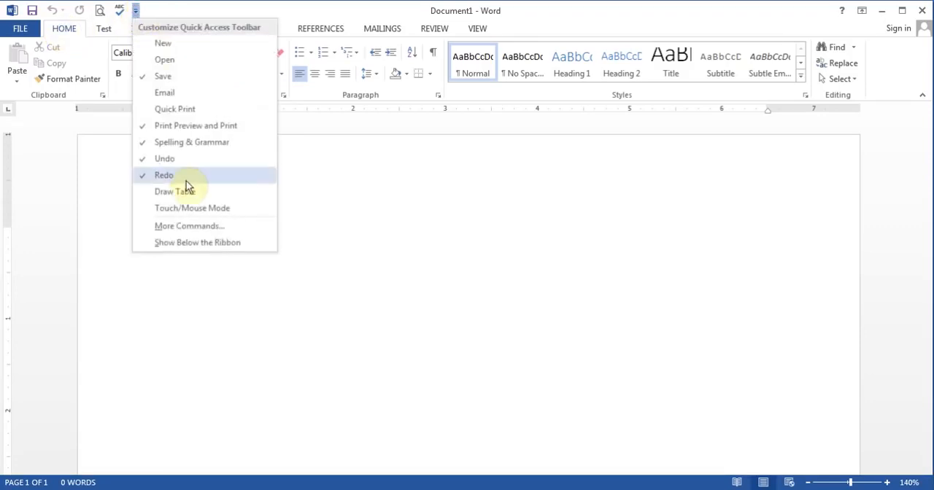
{"action": "left_click", "coordinate": [191, 226]}
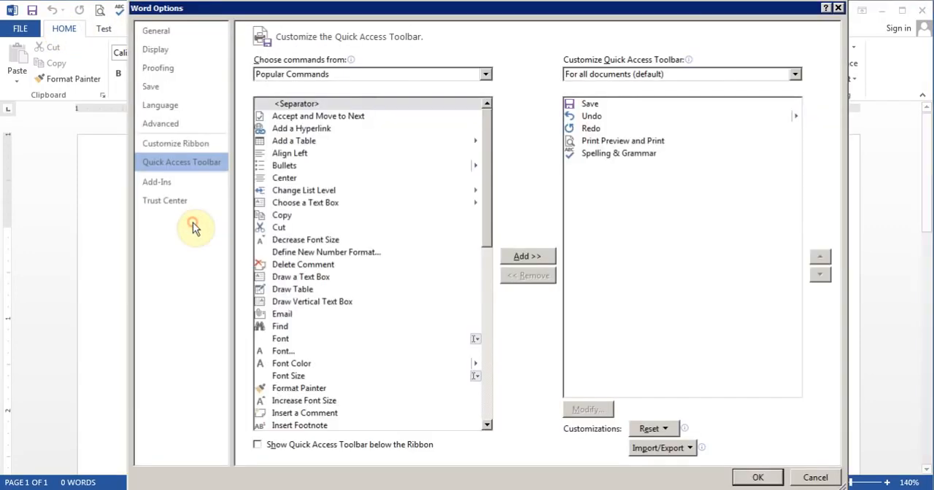
{"action": "left_click", "coordinate": [188, 143]}
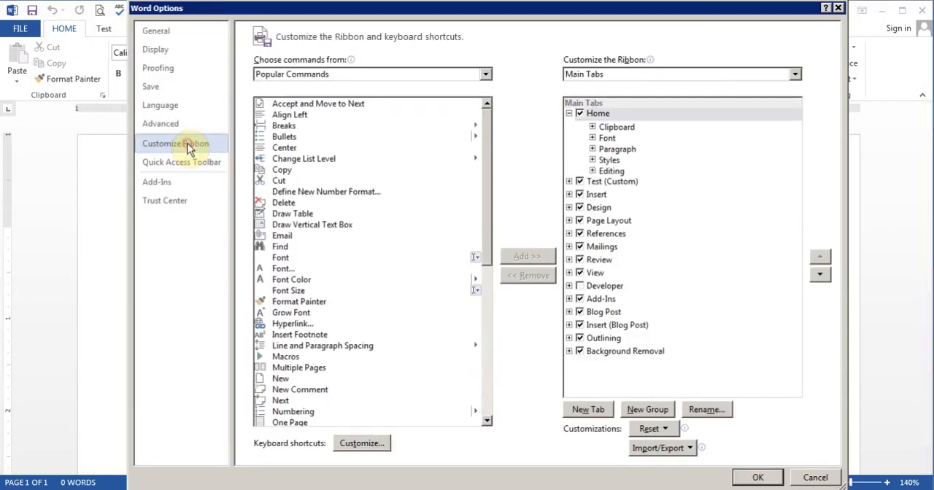
{"action": "left_click", "coordinate": [582, 182]}
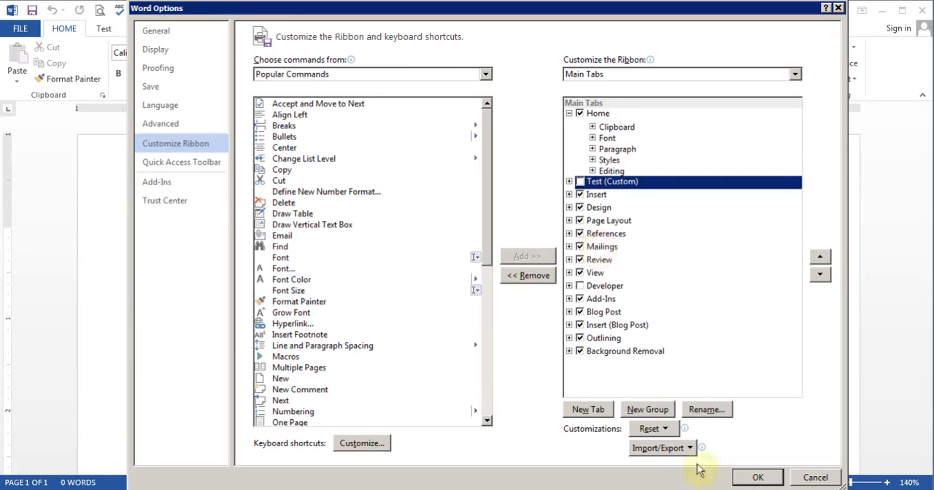
{"action": "left_click", "coordinate": [748, 478]}
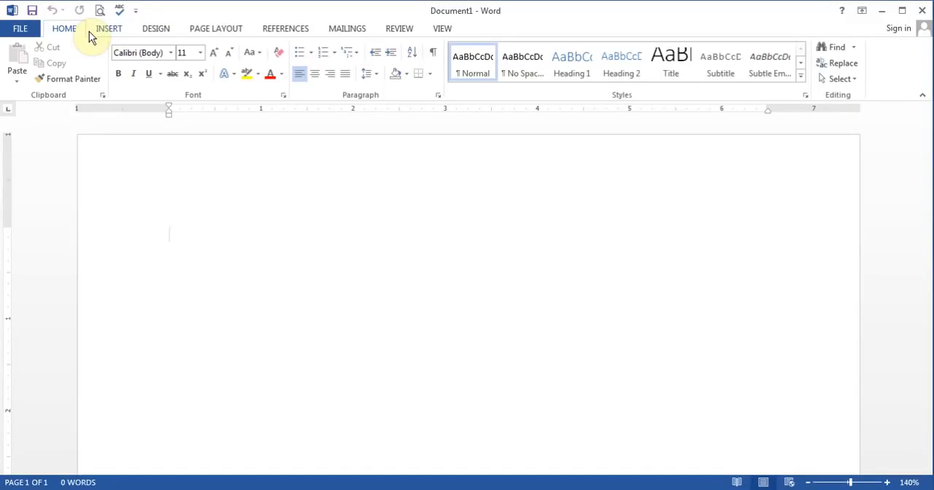
Step: Enter the sender's full name as the first line of the document and start a new line below it
{"action": "left_click", "coordinate": [205, 237]}
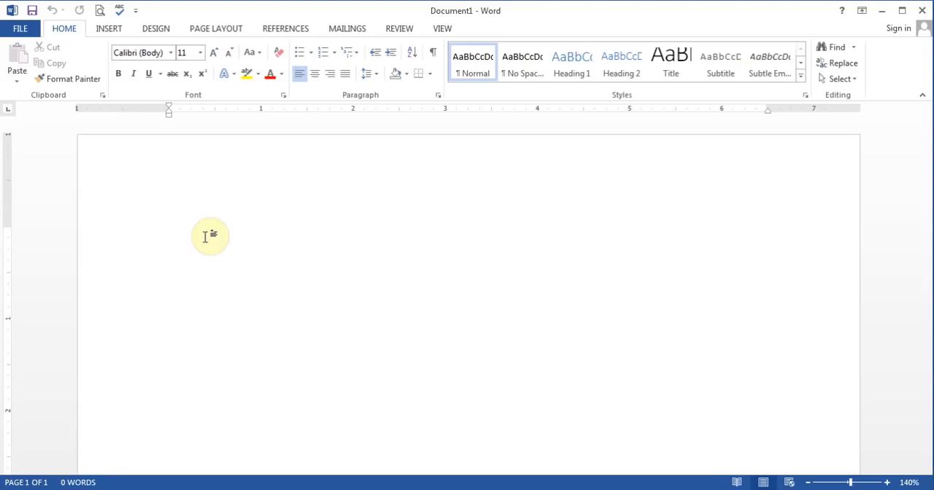
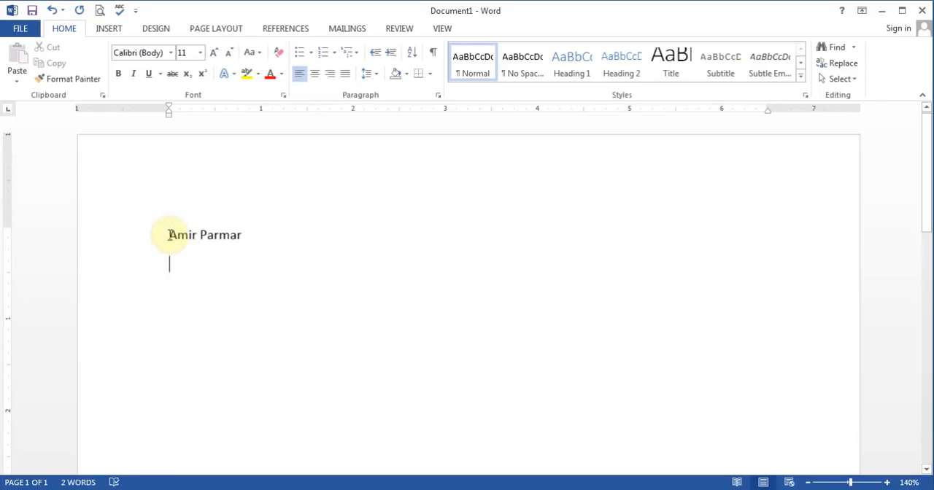
Step: Apply the No Spacing style to the name line and the empty line below, and continue on the empty line
{"action": "left_click_drag", "start_coordinate": [169, 235], "coordinate": [289, 342]}
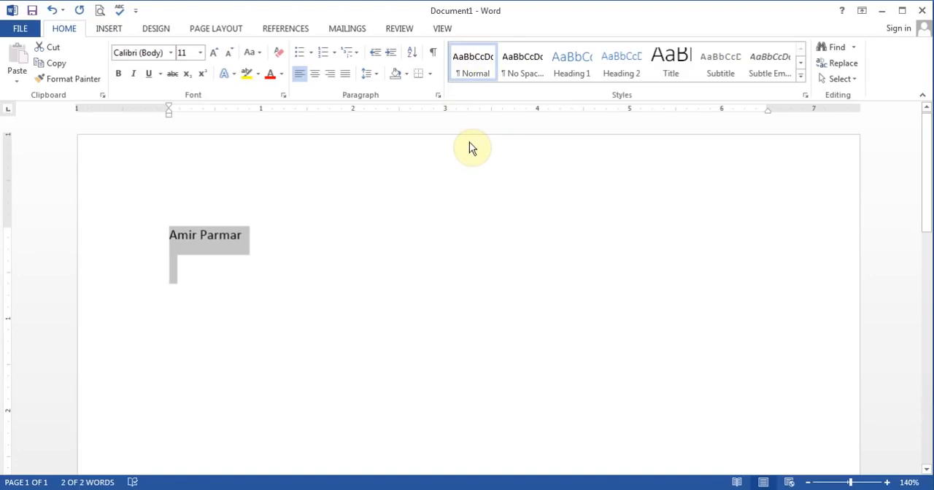
{"action": "left_click", "coordinate": [173, 268]}
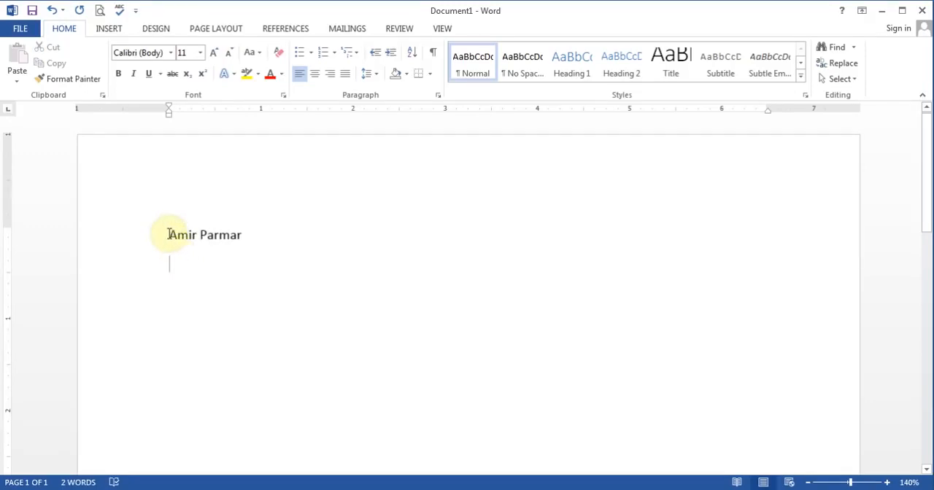
{"action": "left_click", "coordinate": [168, 234]}
{"action": "left_click_drag", "start_coordinate": [168, 234], "coordinate": [238, 283]}
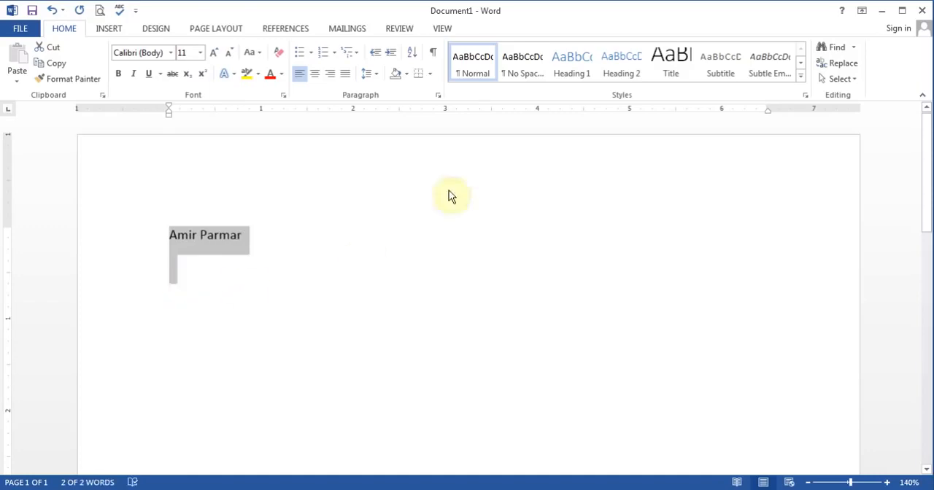
{"action": "left_click", "coordinate": [515, 68]}
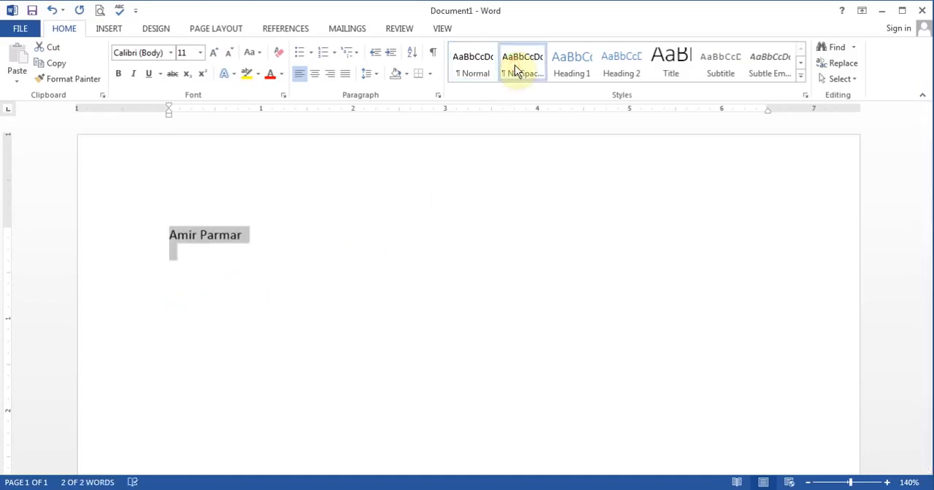
{"action": "left_click", "coordinate": [180, 250]}
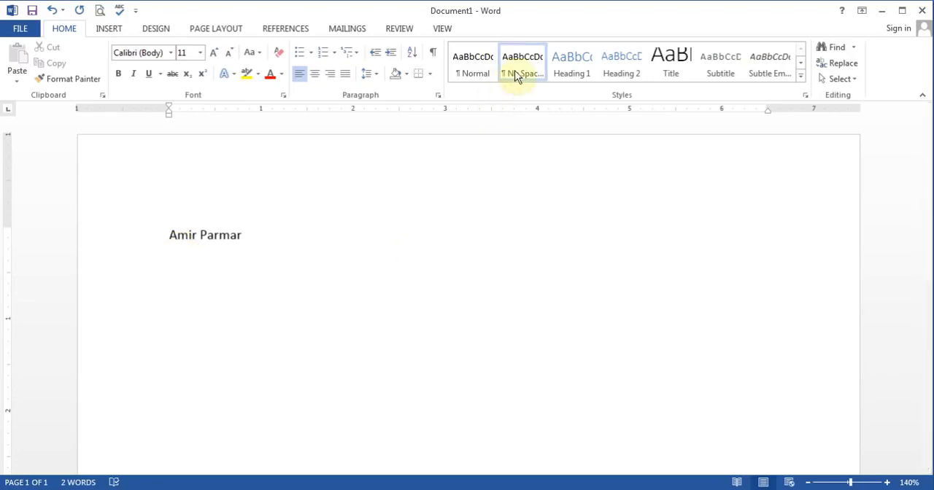
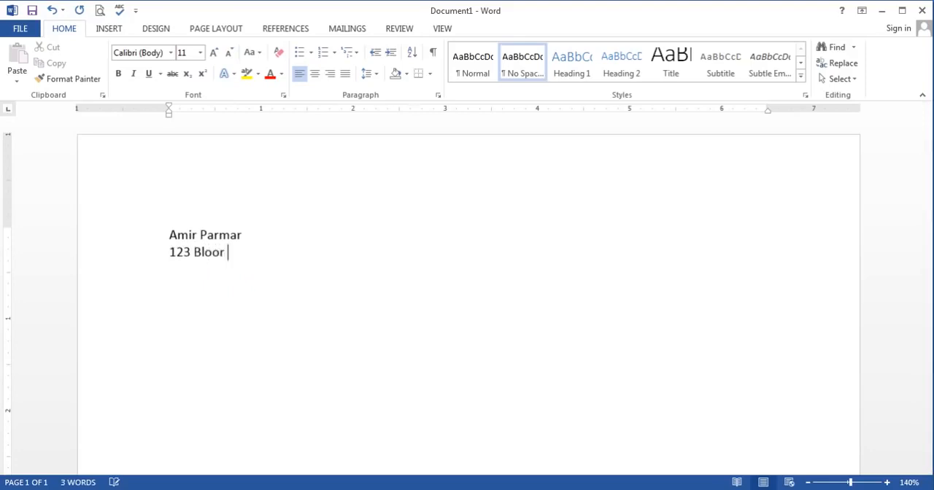
Step: Enter the street address below the name, with the city and province on the following line
{"action": "key", "text": "Return"}
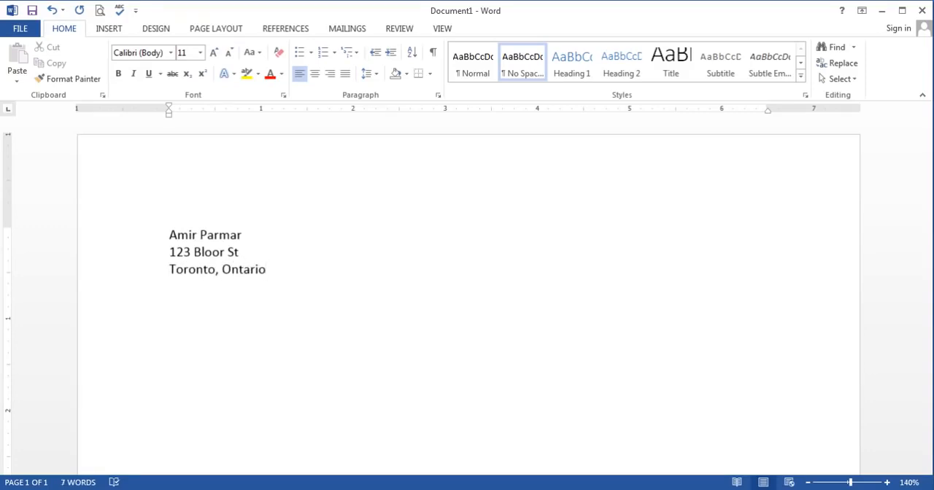
Step: Add the postal code and the phone number on separate lines below the city, followed by empty lines
{"action": "key", "text": "Return"}
{"action": "key", "text": "Return"}
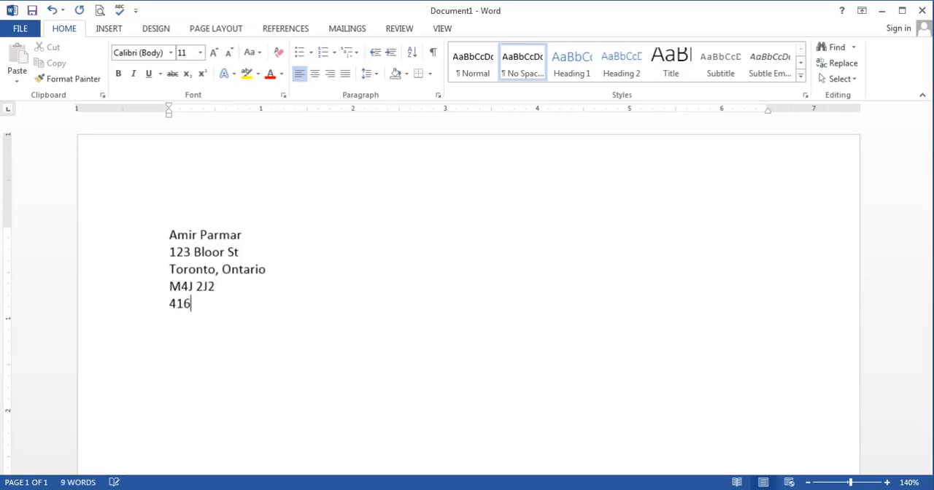
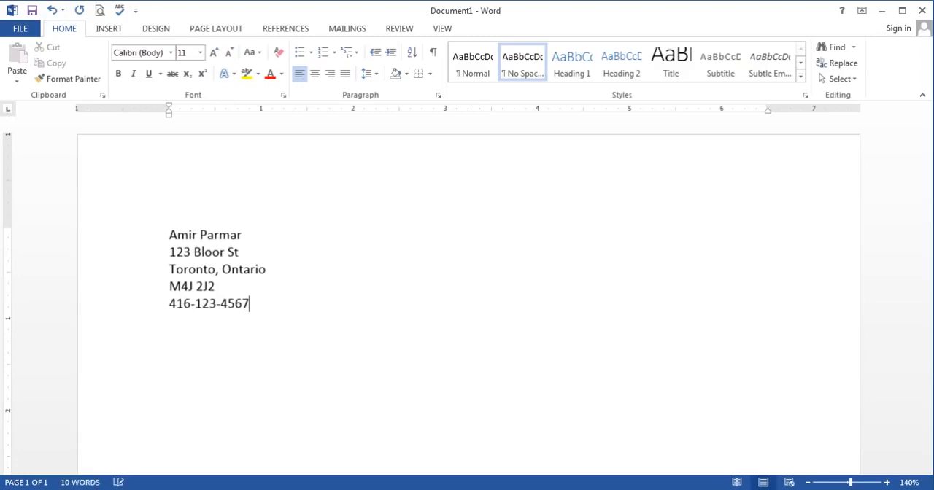
{"action": "key", "text": "Return"}
{"action": "key", "text": "Return"}
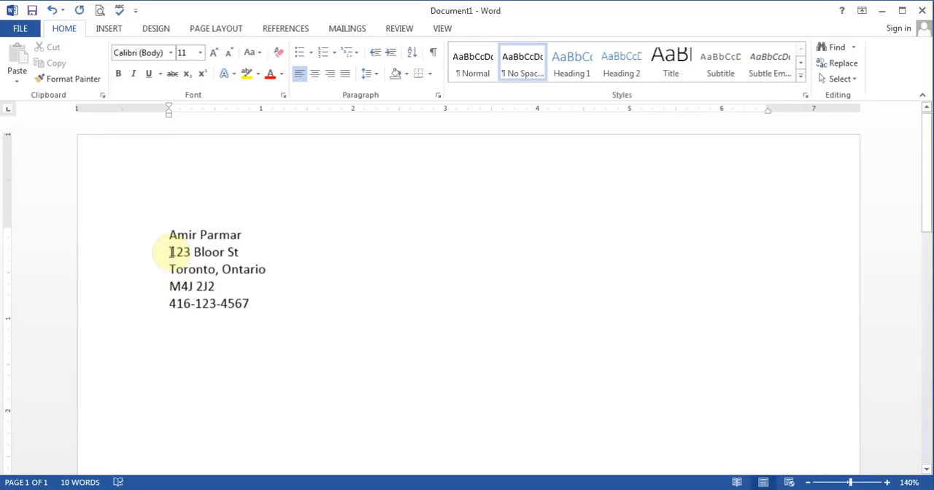
Step: Select the street line, select the lines from the street through the phone number, and clear the selection
{"action": "left_click_drag", "start_coordinate": [170, 252], "coordinate": [235, 257]}
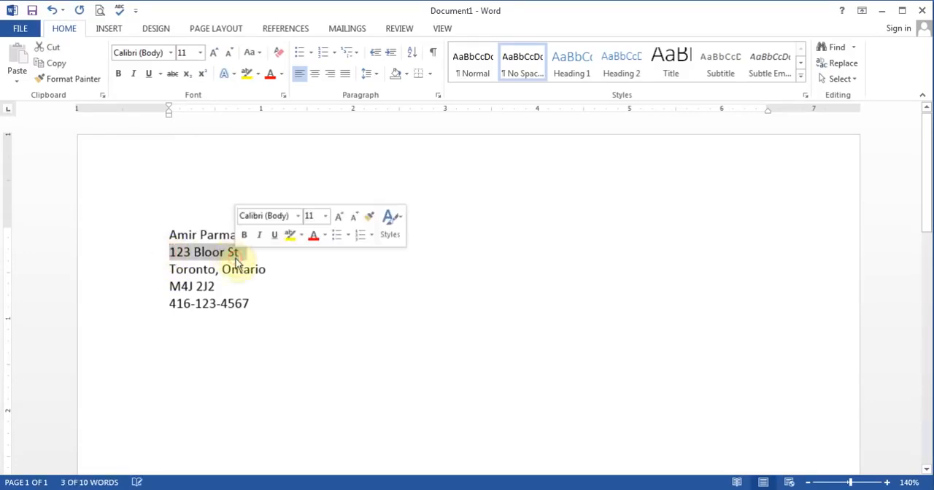
{"action": "left_click", "coordinate": [221, 253]}
{"action": "left_click", "coordinate": [170, 252]}
{"action": "left_click_drag", "start_coordinate": [170, 252], "coordinate": [241, 256]}
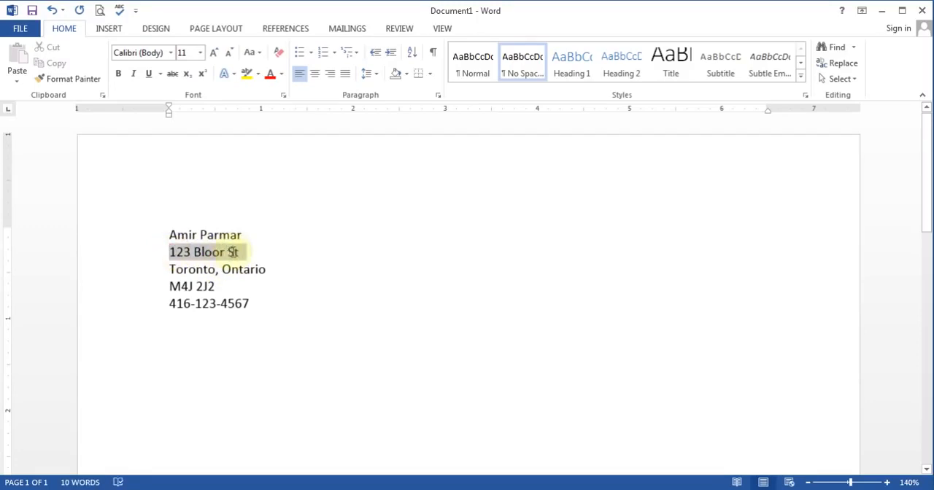
{"action": "left_click", "coordinate": [232, 253]}
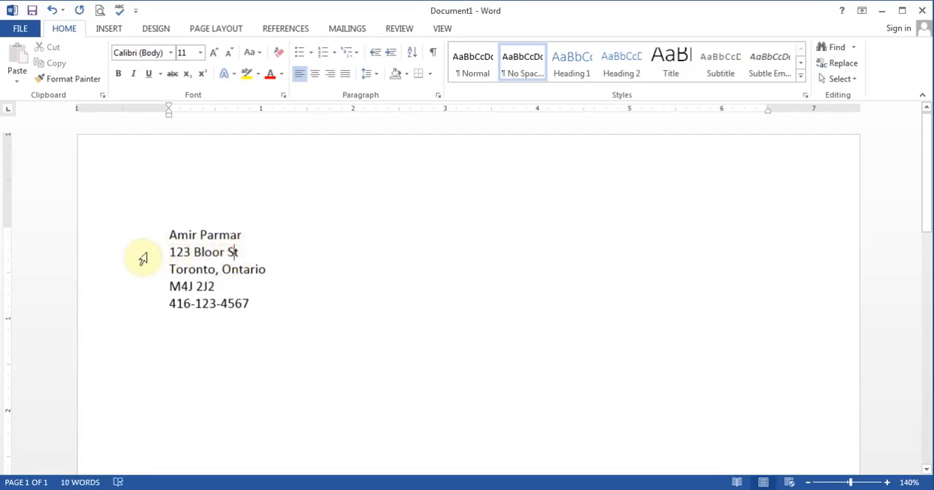
{"action": "left_click", "coordinate": [145, 256]}
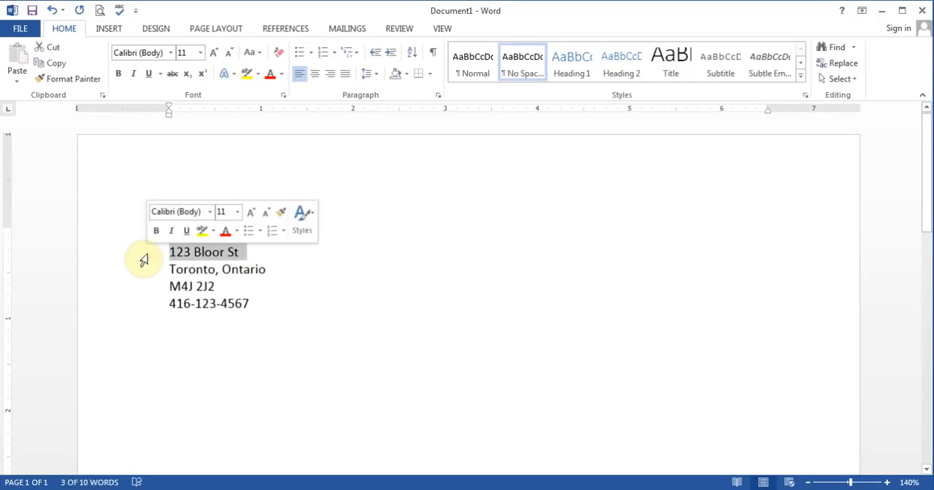
{"action": "left_click_drag", "start_coordinate": [142, 258], "coordinate": [155, 314]}
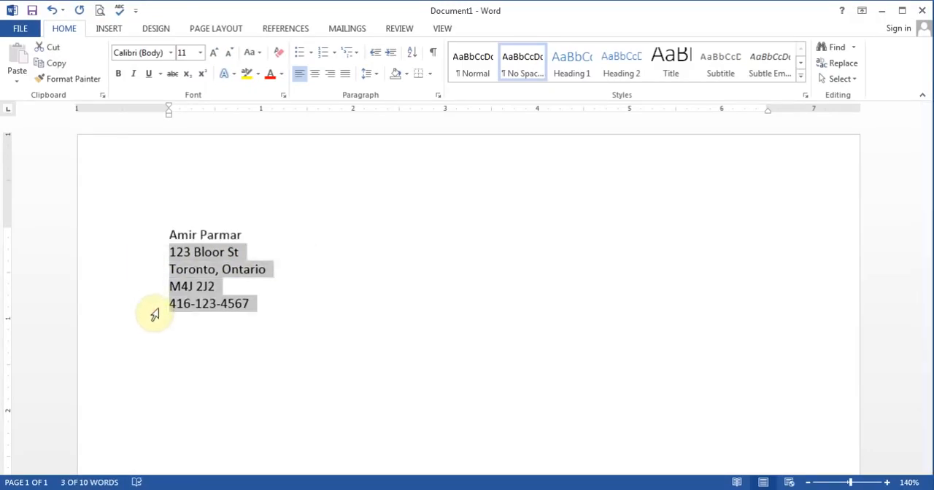
{"action": "left_click", "coordinate": [262, 252]}
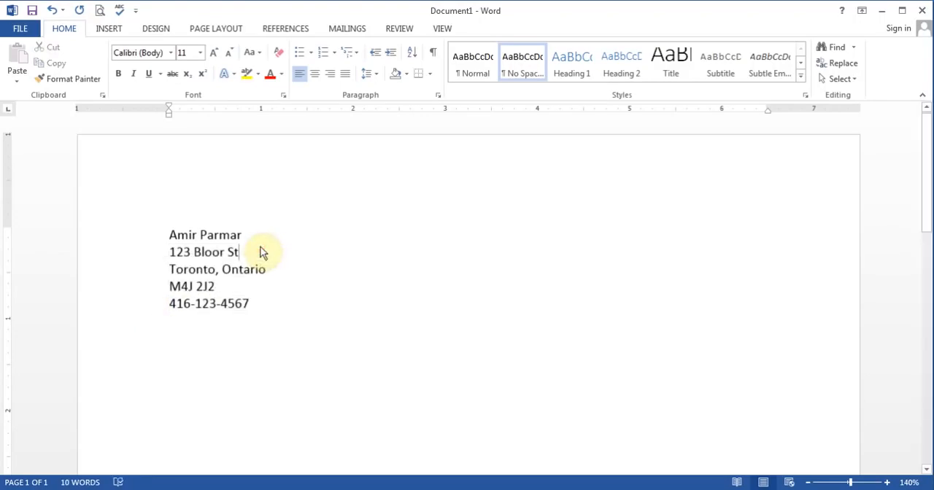
Step: Replace the whole street line with a different house number and street name
{"action": "mouse_move", "coordinate": [246, 252]}
{"action": "left_mouse_down"}
{"action": "mouse_move", "coordinate": [169, 253]}
{"action": "mouse_move", "coordinate": [172, 291]}
{"action": "mouse_move", "coordinate": [151, 244]}
{"action": "mouse_move", "coordinate": [235, 256]}
{"action": "left_mouse_up"}
{"action": "left_click", "coordinate": [170, 253]}
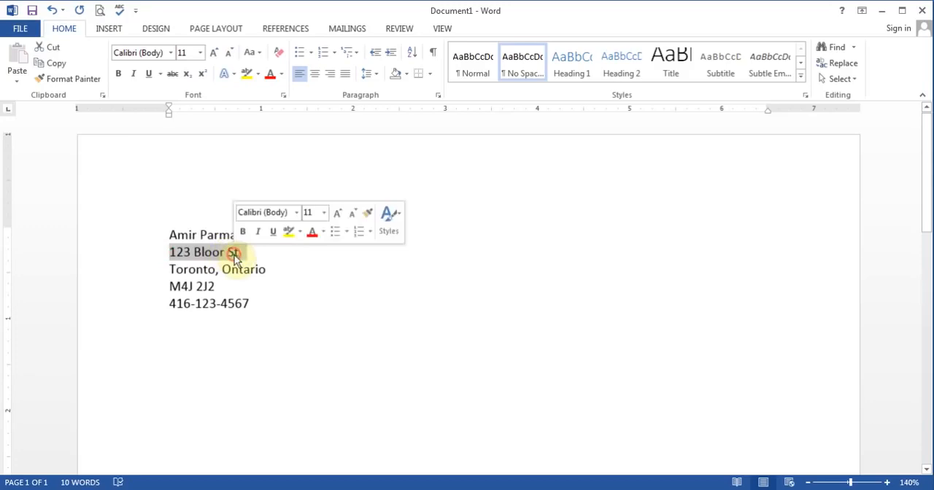
{"action": "type", "text": "456"}
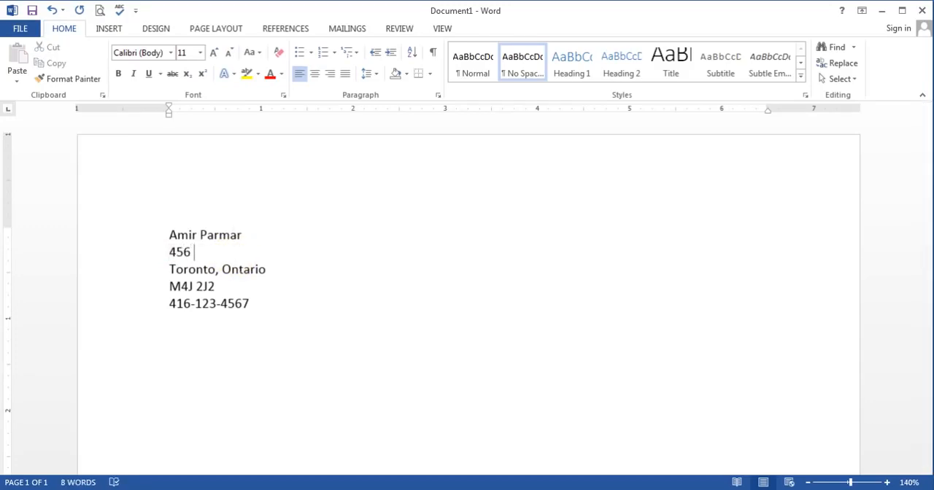
{"action": "type", "text": " Hello St"}
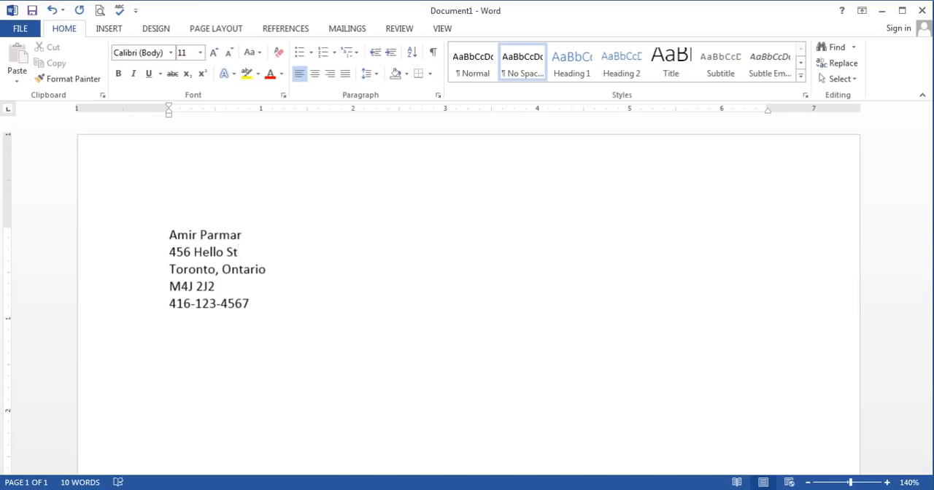
Step: Replace the city in the third line with another city name, and enter the original city again
{"action": "left_click_drag", "start_coordinate": [170, 268], "coordinate": [214, 271]}
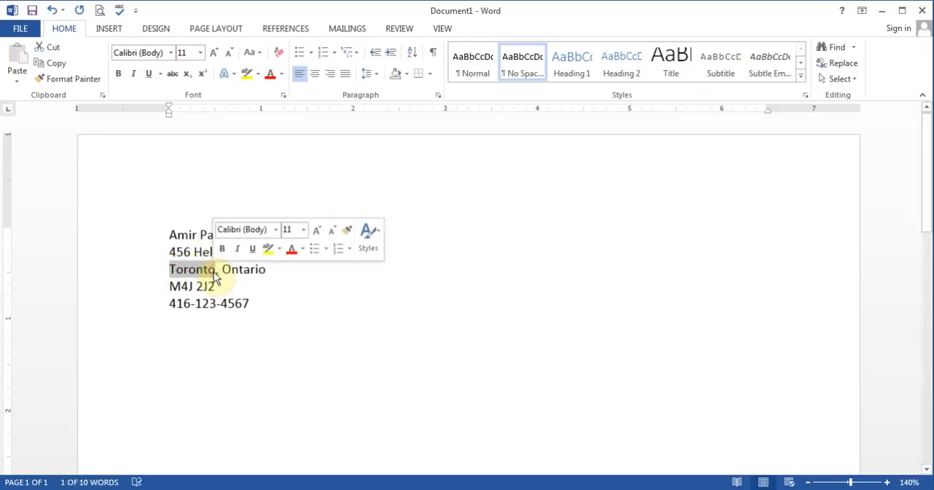
{"action": "key", "text": "Delete"}
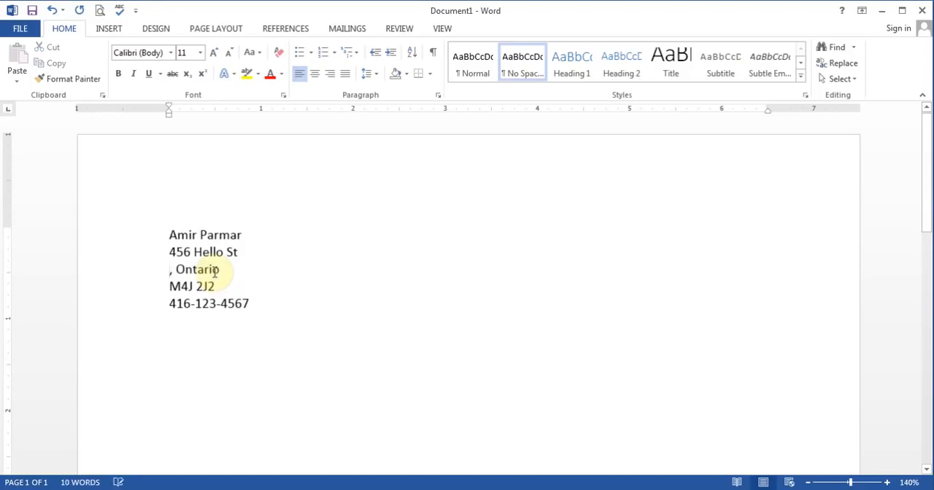
{"action": "type", "text": "North "}
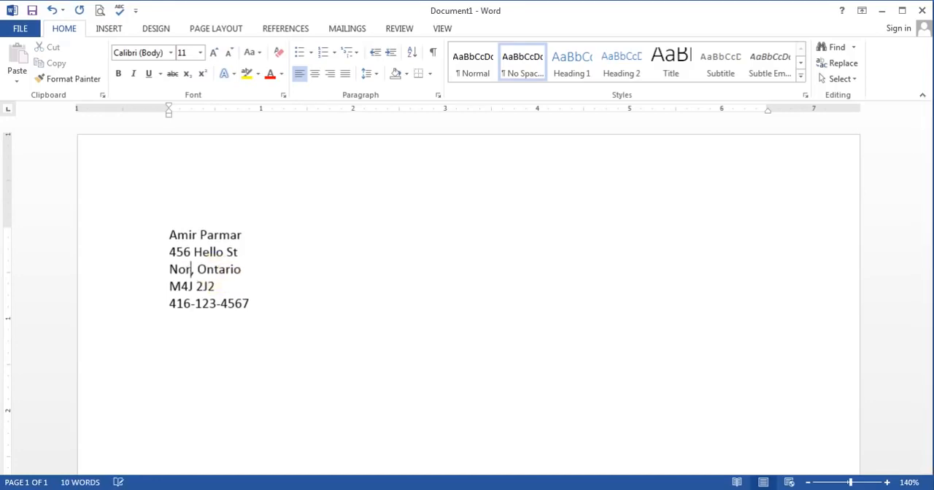
{"action": "type", "text": "York"}
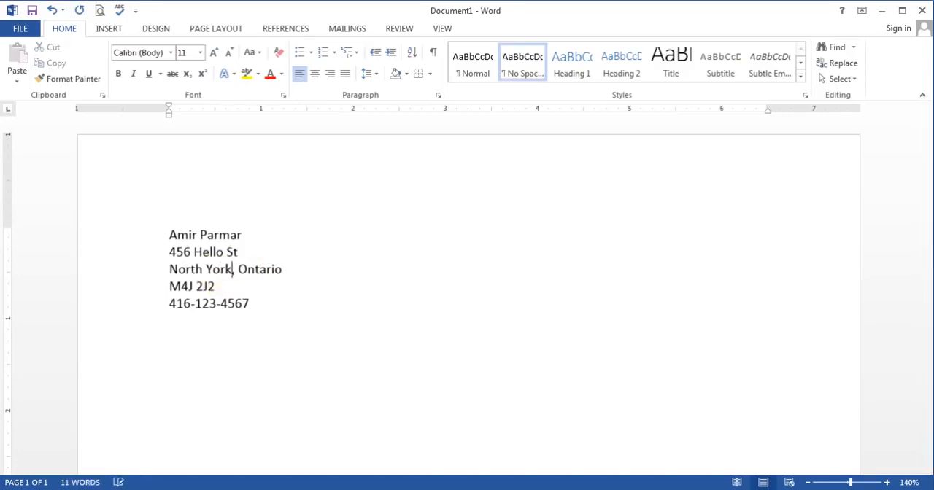
{"action": "left_click_drag", "start_coordinate": [169, 269], "coordinate": [226, 273]}
{"action": "type", "text": "Toronto"}
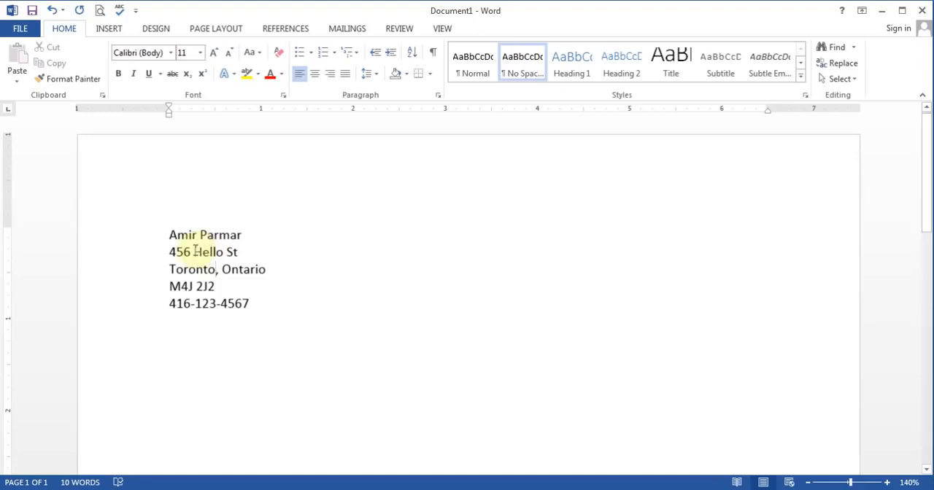
Step: Replace only the street name in the second line with a new street name, keeping the house number
{"action": "left_click_drag", "start_coordinate": [195, 251], "coordinate": [223, 253]}
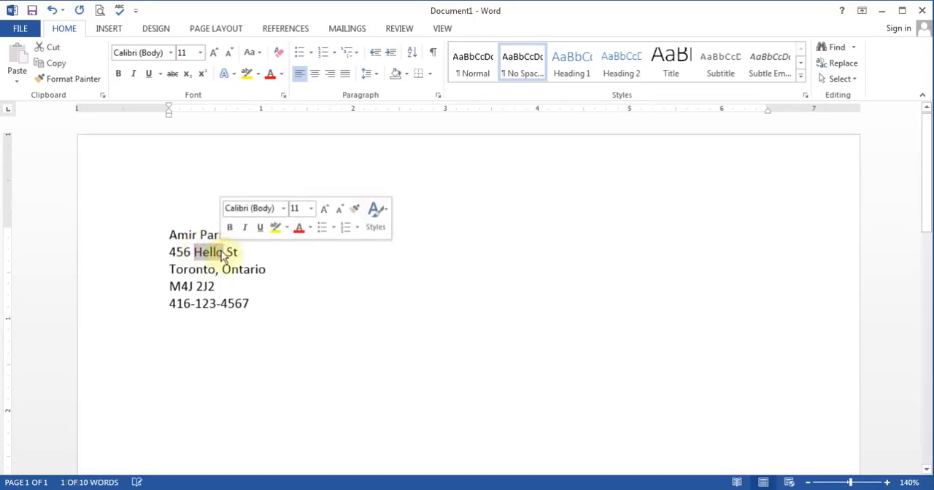
{"action": "type", "text": "Yonge"}
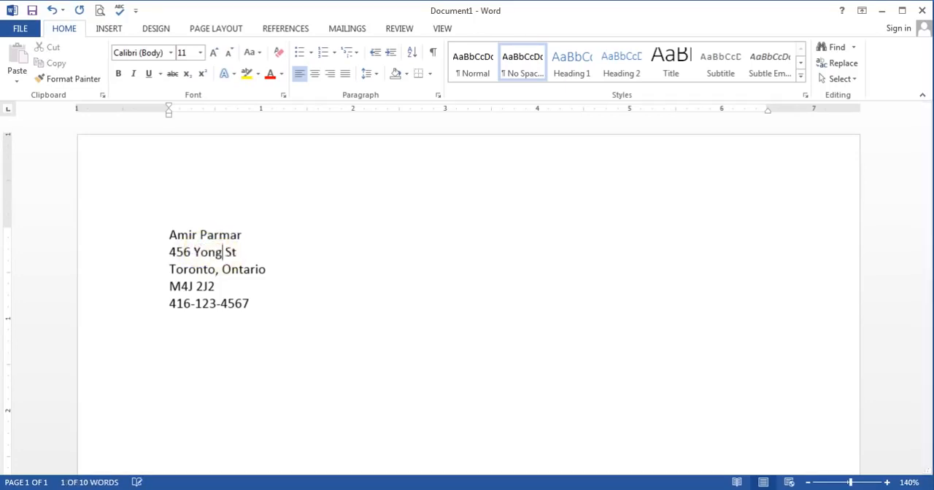
{"action": "left_click", "coordinate": [267, 267]}
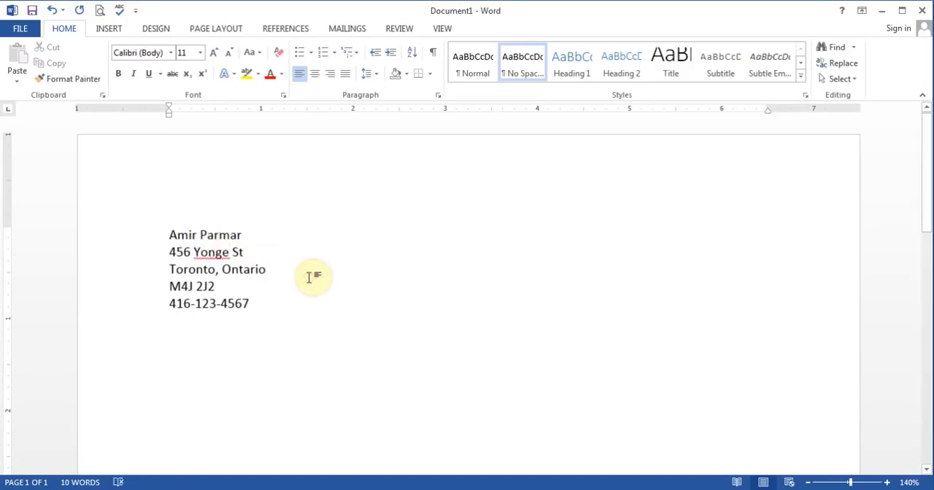
Step: Replace the street name in the second line with a different one, and insert a middle initial in the name line
{"action": "double_click", "coordinate": [211, 252]}
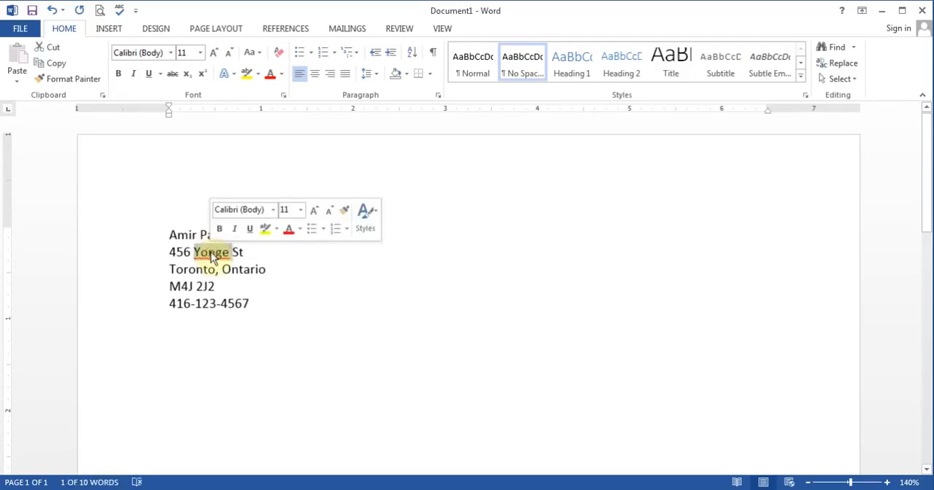
{"action": "type", "text": "Henry"}
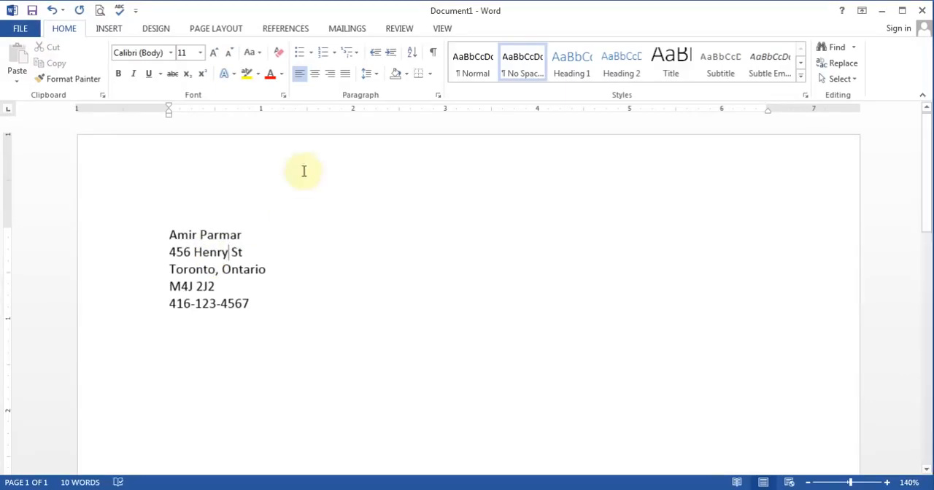
{"action": "left_click", "coordinate": [196, 233]}
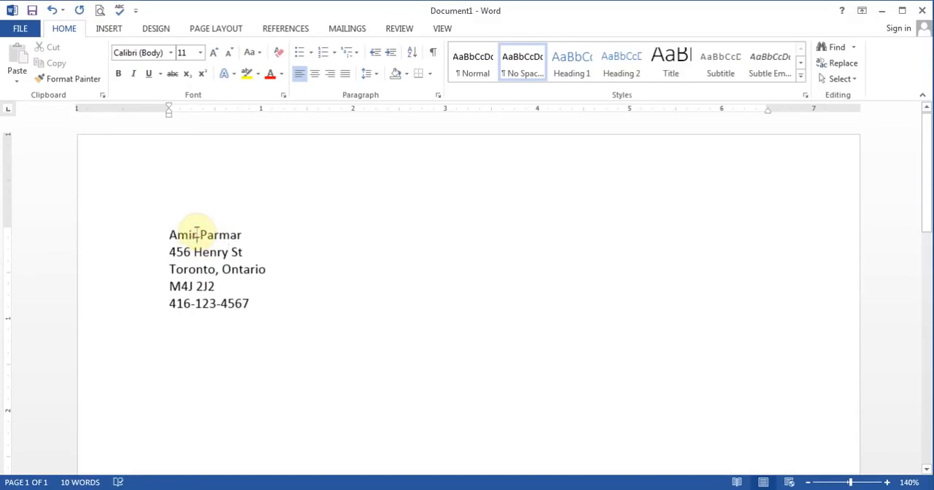
{"action": "type", "text": "A."}
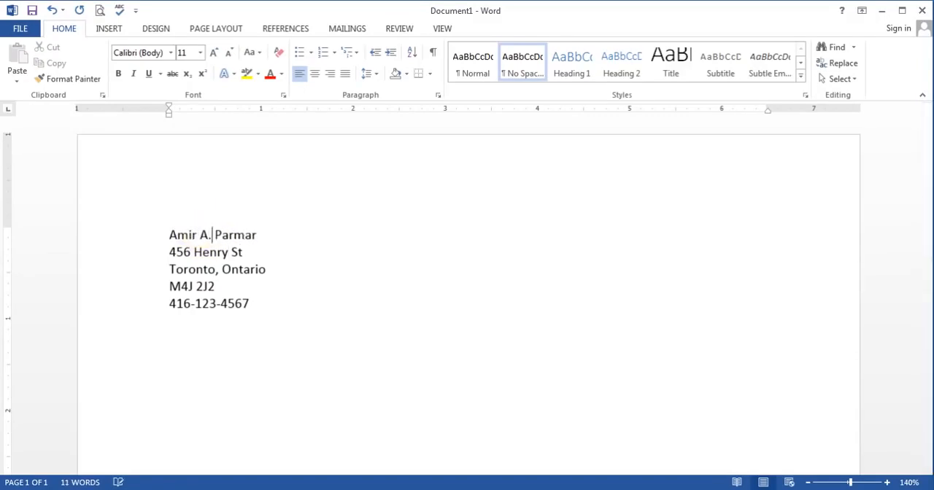
Step: Insert a second word into the street name, just before the street suffix
{"action": "left_click", "coordinate": [264, 285]}
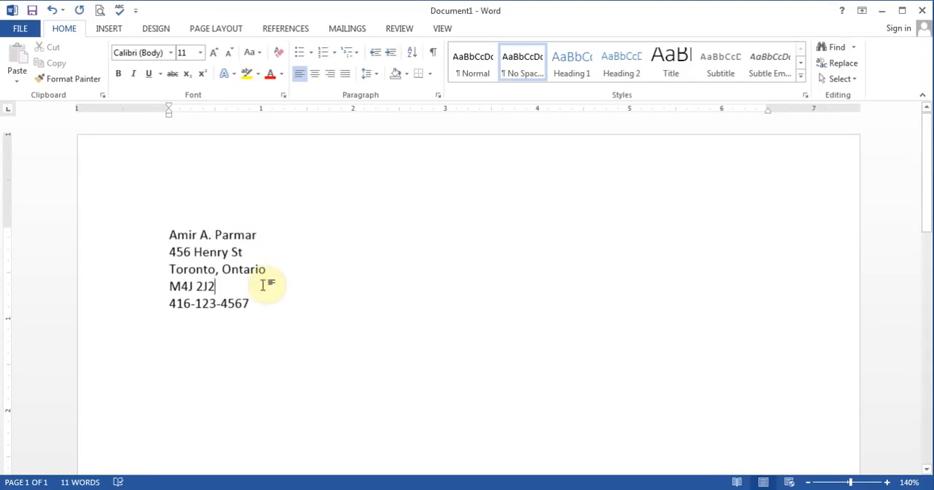
{"action": "left_click", "coordinate": [228, 252]}
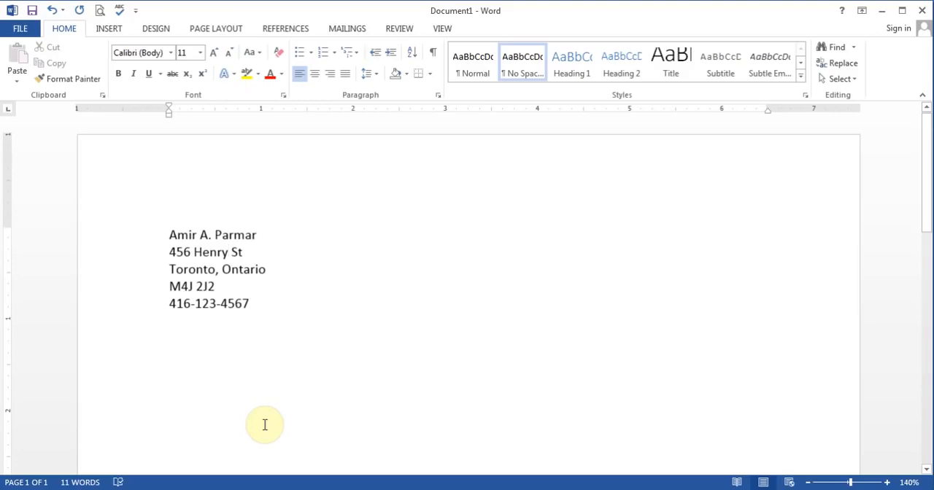
{"action": "type", "text": "Joseph"}
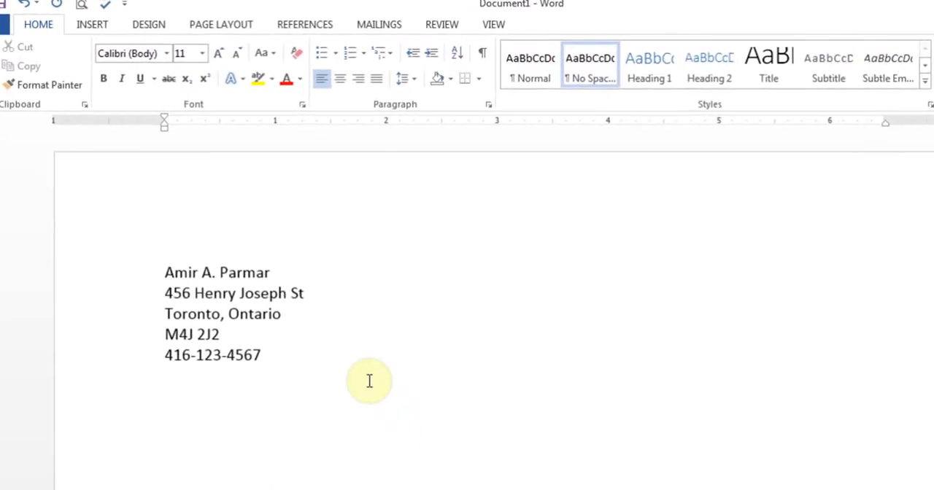
Step: Move the insertion point through the address block line by line and character by character, ending before the street suffix
{"action": "left_click", "coordinate": [260, 282]}
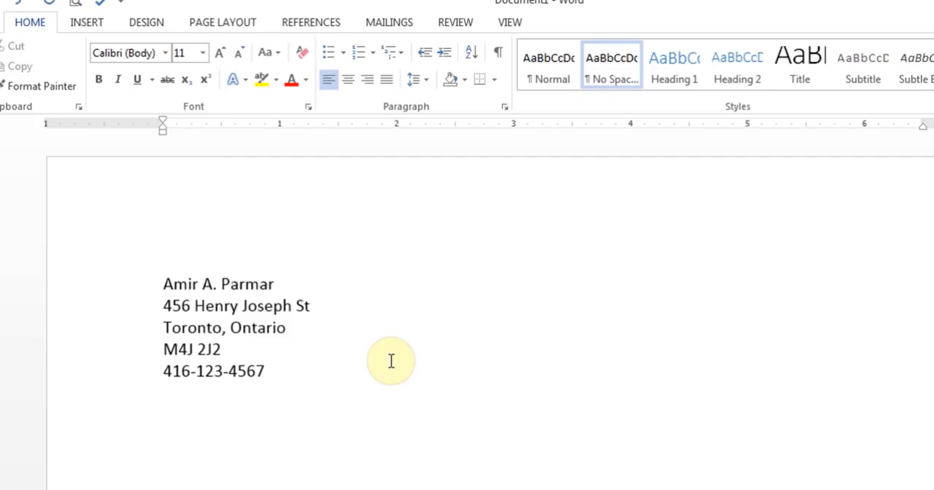
{"action": "key", "text": "Down"}
{"action": "key", "text": "Down"}
{"action": "key", "text": "Down"}
{"action": "key", "text": "Down"}
{"action": "key", "text": "Up"}
{"action": "key", "text": "Up"}
{"action": "key", "text": "Up"}
{"action": "key", "text": "Up"}
{"action": "key", "text": "Left"}
{"action": "key", "text": "Left"}
{"action": "key", "text": "Left"}
{"action": "key", "text": "Left"}
{"action": "key", "text": "Left"}
{"action": "key", "text": "Left"}
{"action": "key", "text": "Right"}
{"action": "key", "text": "Right"}
{"action": "key", "text": "Right"}
{"action": "key", "text": "Right"}
{"action": "key", "text": "Right"}
{"action": "key", "text": "Right"}
{"action": "key", "text": "Right"}
{"action": "key", "text": "Right"}
{"action": "left_click", "coordinate": [292, 306]}
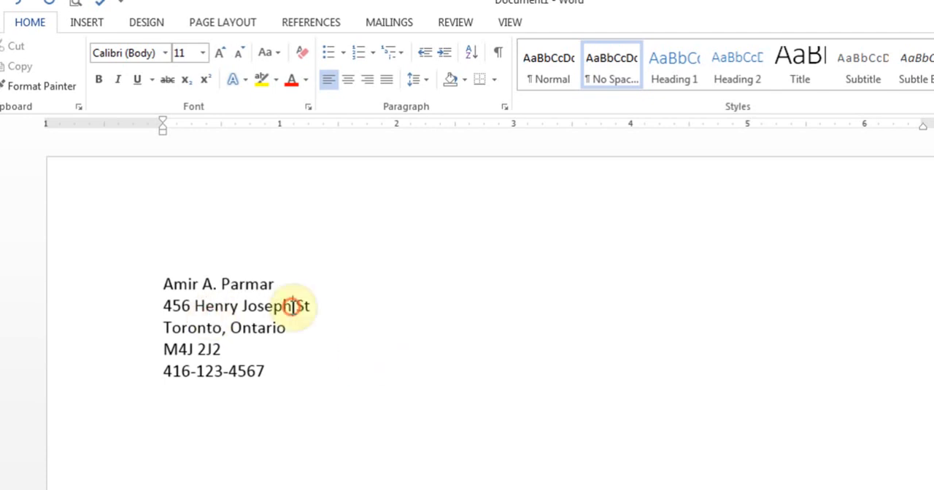
Step: Delete the comma after the city name and enter it again
{"action": "left_click", "coordinate": [226, 328]}
{"action": "key", "text": "BackSpace"}
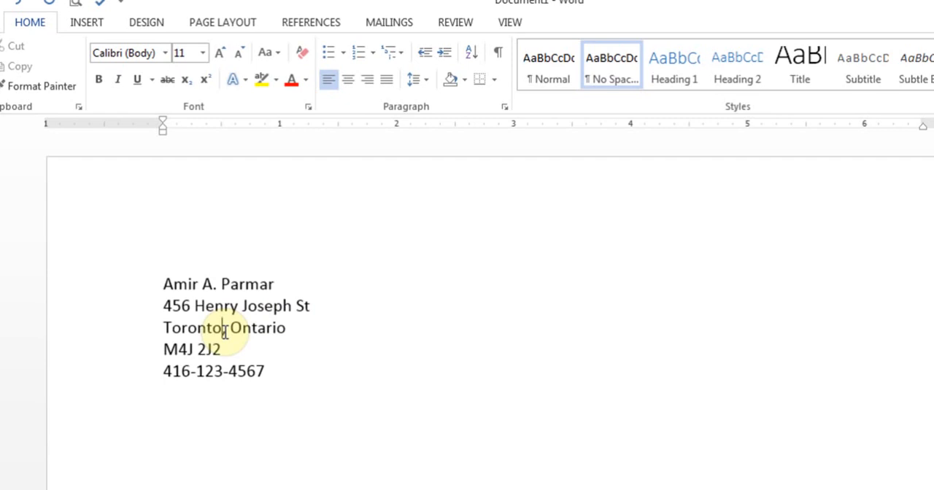
{"action": "type", "text": ","}
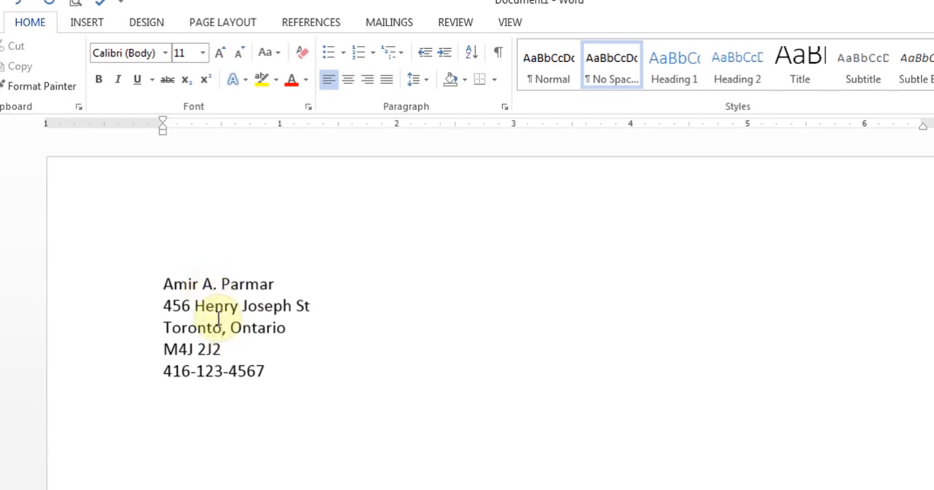
Step: Delete the middle initial and its period from the name line
{"action": "left_click", "coordinate": [217, 284]}
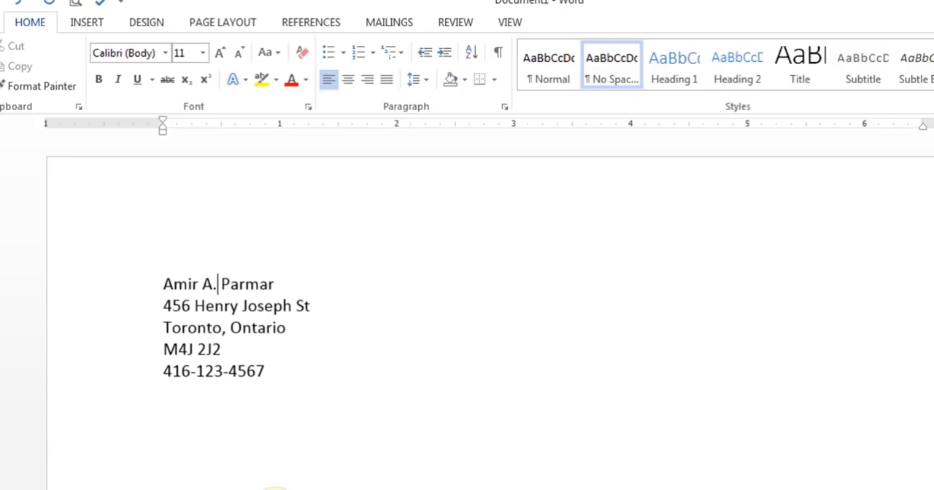
{"action": "key", "text": "BackSpace"}
{"action": "key", "text": "BackSpace"}
{"action": "key", "text": "BackSpace"}
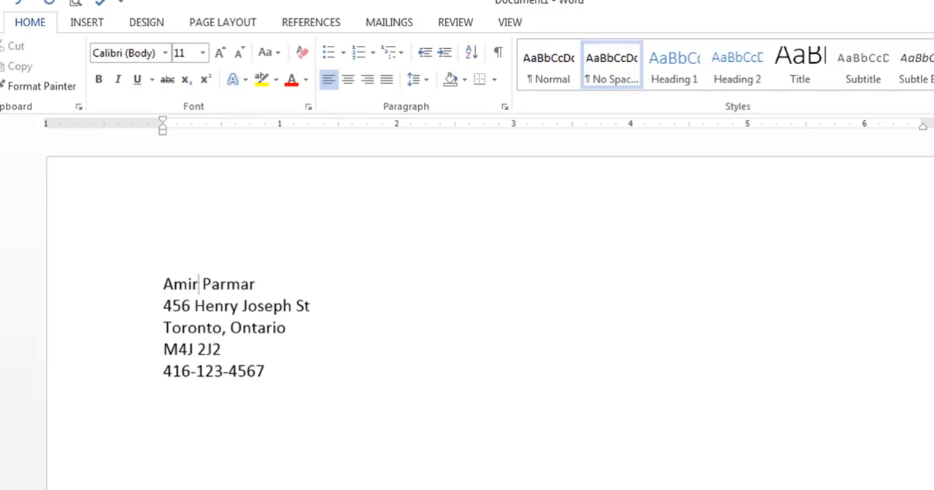
Step: Delete the second word of the street name, keeping the first word and the suffix
{"action": "left_click", "coordinate": [294, 307]}
{"action": "key", "text": "BackSpace"}
{"action": "key", "text": "BackSpace"}
{"action": "key", "text": "BackSpace"}
{"action": "key", "text": "BackSpace"}
{"action": "key", "text": "BackSpace"}
{"action": "key", "text": "BackSpace"}
{"action": "key", "text": "BackSpace"}
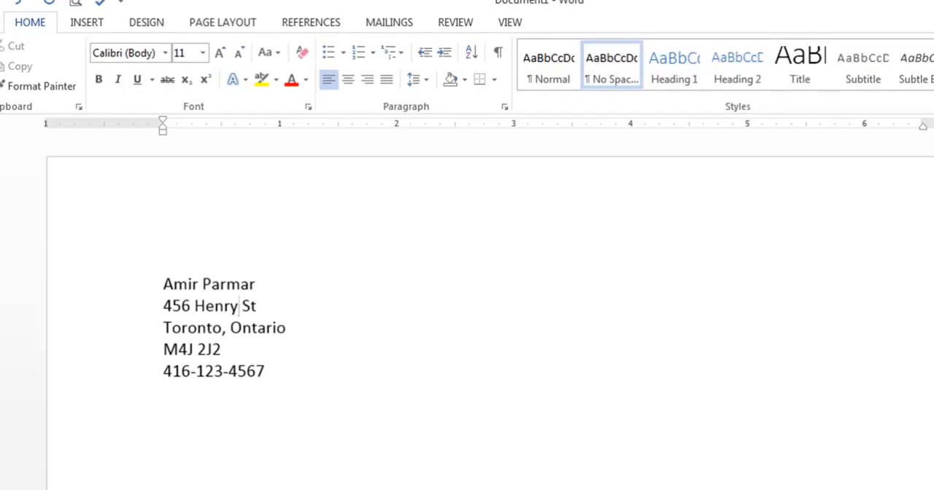
Step: Delete the street name after the house number, and remove the last digit of the house number
{"action": "left_click", "coordinate": [194, 306]}
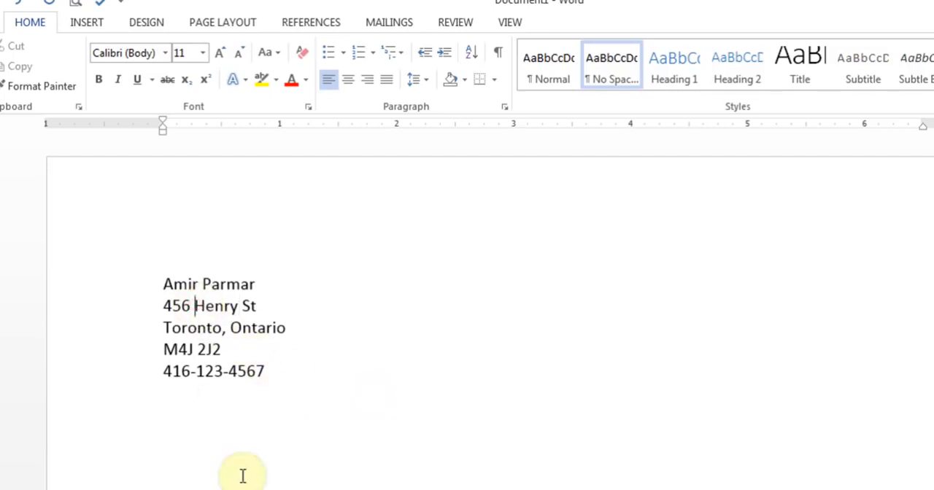
{"action": "key", "text": "Delete"}
{"action": "key", "text": "Delete"}
{"action": "key", "text": "Delete"}
{"action": "key", "text": "Delete"}
{"action": "key", "text": "Delete"}
{"action": "key", "text": "Delete"}
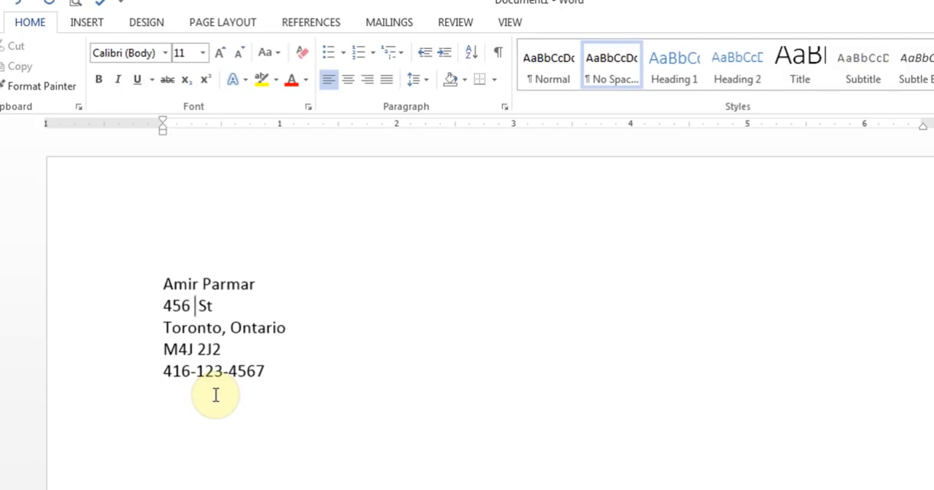
{"action": "key", "text": "BackSpace"}
{"action": "key", "text": "BackSpace"}
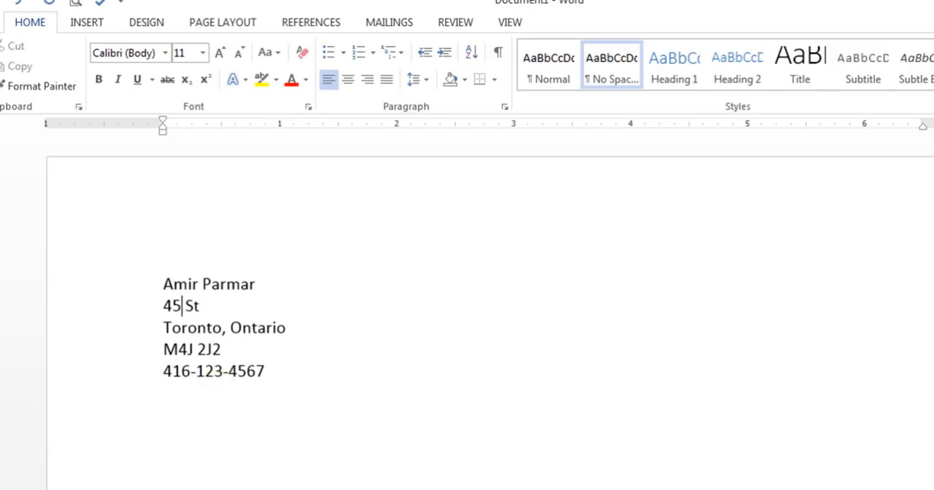
Step: Replace the leftover street suffix with a new street name ending in St, correcting the misspelling
{"action": "key", "text": "Delete"}
{"action": "key", "text": "Delete"}
{"action": "key", "text": "Delete"}
{"action": "type", "text": "Blorr S"}
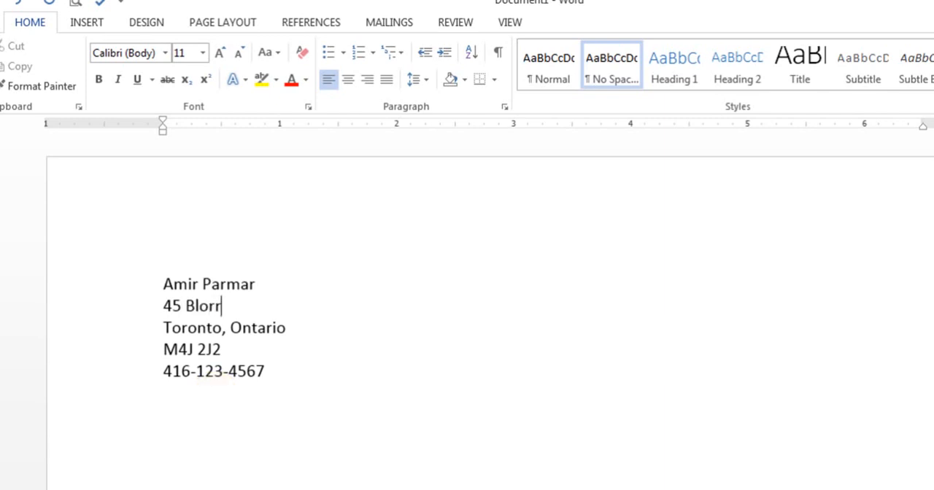
{"action": "key", "text": "BackSpace"}
{"action": "key", "text": "BackSpace"}
{"action": "key", "text": "BackSpace"}
{"action": "key", "text": "BackSpace"}
{"action": "type", "text": "or St"}
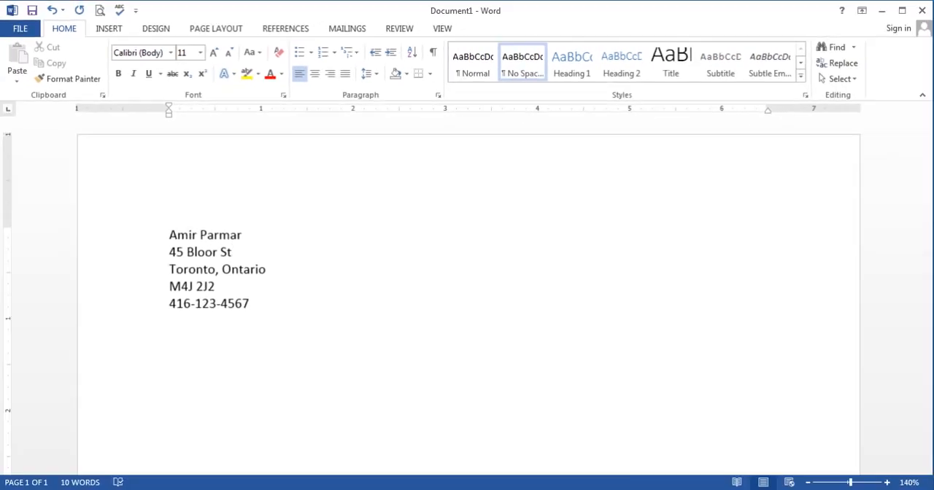
Step: Delete the street suffix and the street name, leaving only the house number in the second line
{"action": "key", "text": "BackSpace"}
{"action": "key", "text": "BackSpace"}
{"action": "key", "text": "BackSpace"}
{"action": "left_click", "coordinate": [188, 252]}
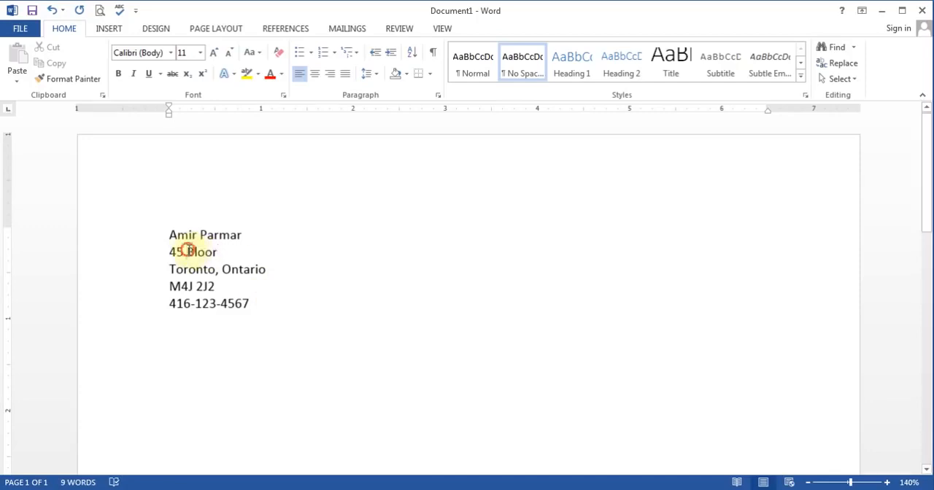
{"action": "key", "text": "Delete"}
{"action": "key", "text": "Delete"}
{"action": "key", "text": "Delete"}
{"action": "key", "text": "Delete"}
{"action": "key", "text": "Delete"}
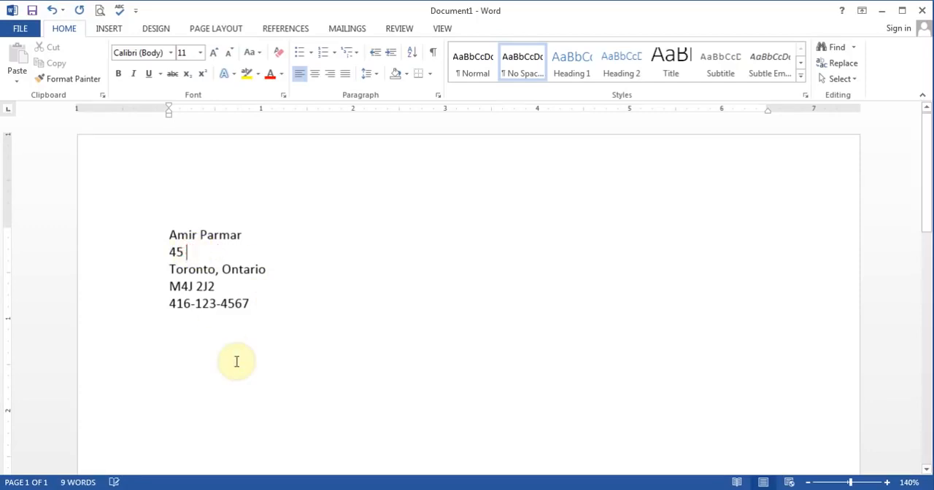
Step: Enter a new street name ending in Ave. after the house number, correcting the misspelling
{"action": "type", "text": "Sheppark A"}
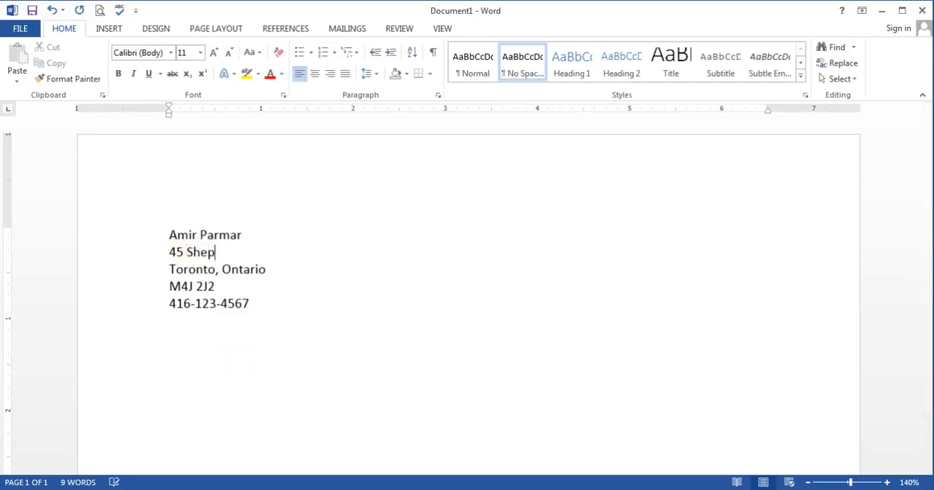
{"action": "key", "text": "BackSpace"}
{"action": "key", "text": "BackSpace"}
{"action": "key", "text": "BackSpace"}
{"action": "type", "text": "d Ave."}
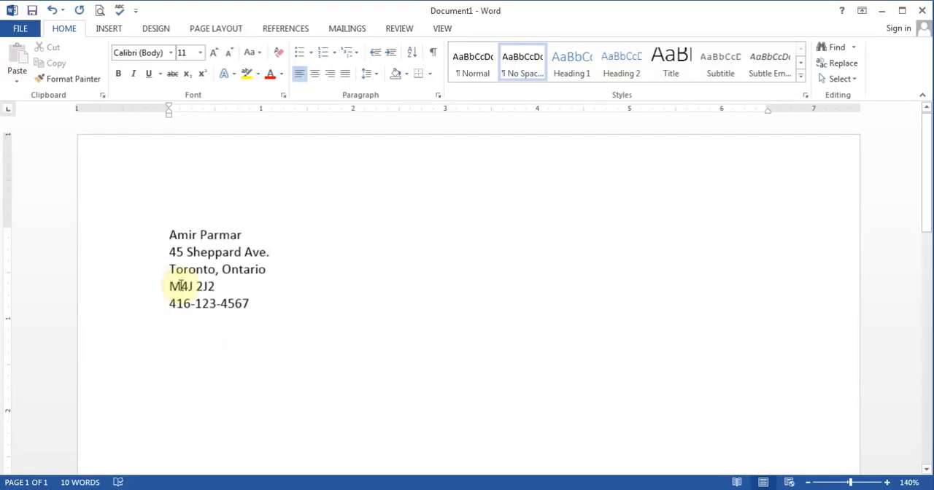
Step: Join the postal code line to the city and province line, separating them with a comma and a space
{"action": "left_click", "coordinate": [169, 286]}
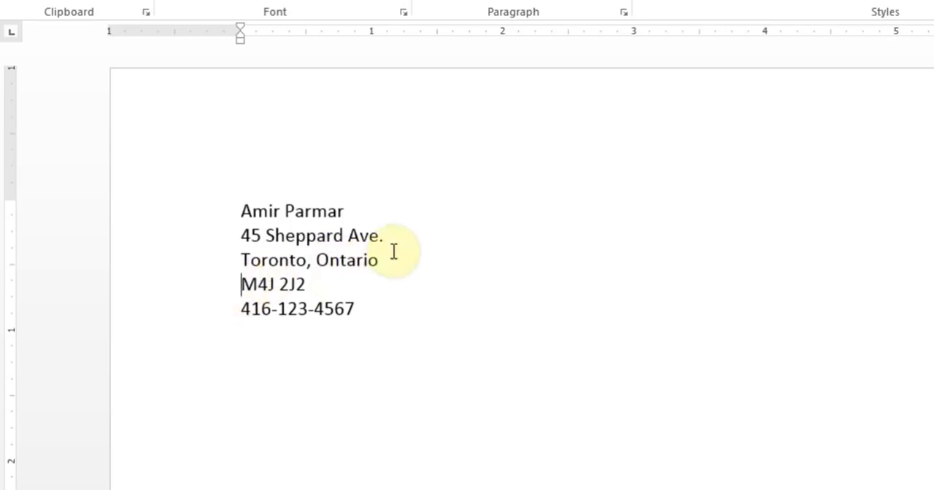
{"action": "left_click", "coordinate": [241, 284]}
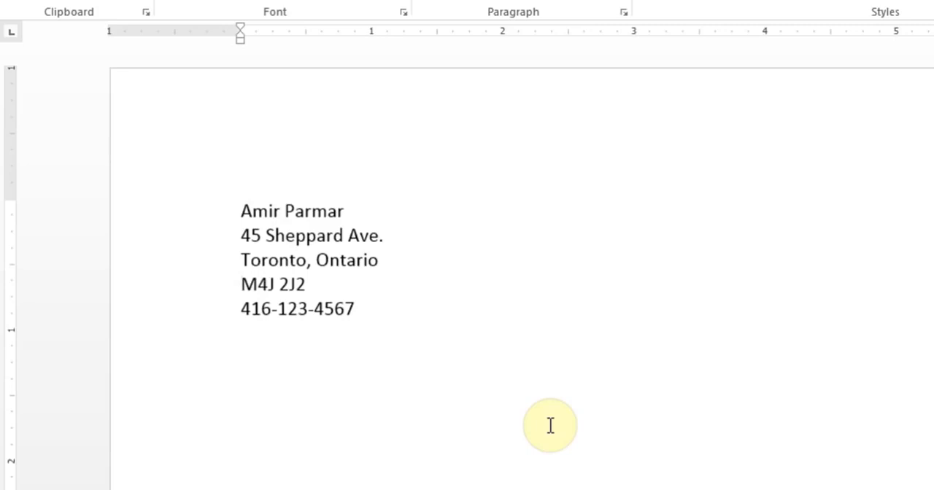
{"action": "key", "text": "BackSpace"}
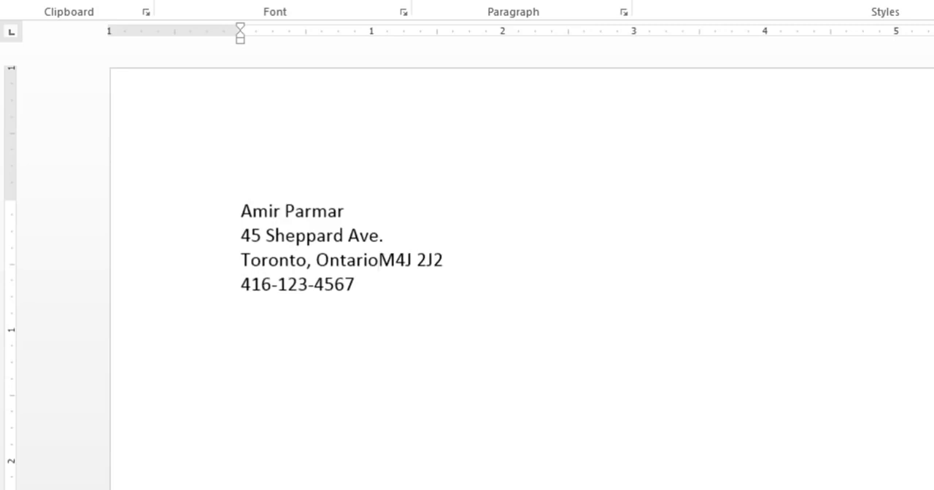
{"action": "type", "text": ","}
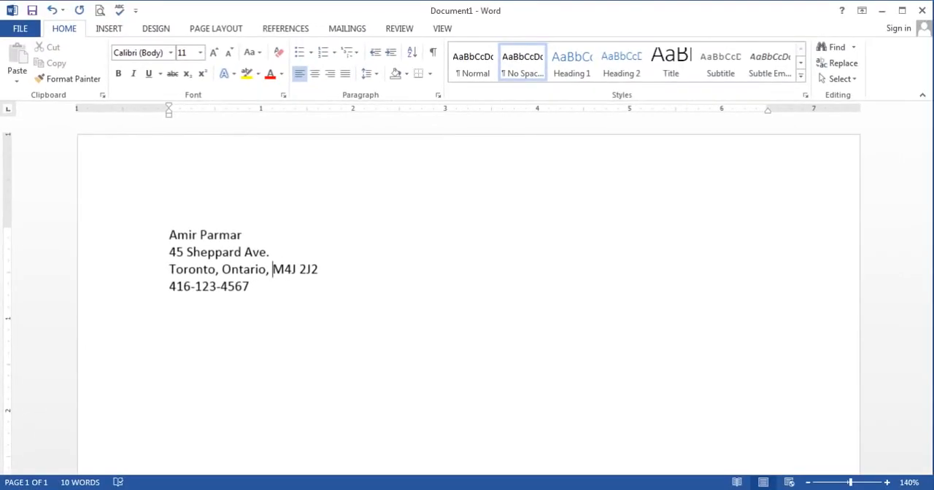
Step: Undo the added comma and the line merge, and browse the undo history to its oldest entry
{"action": "left_click", "coordinate": [51, 13]}
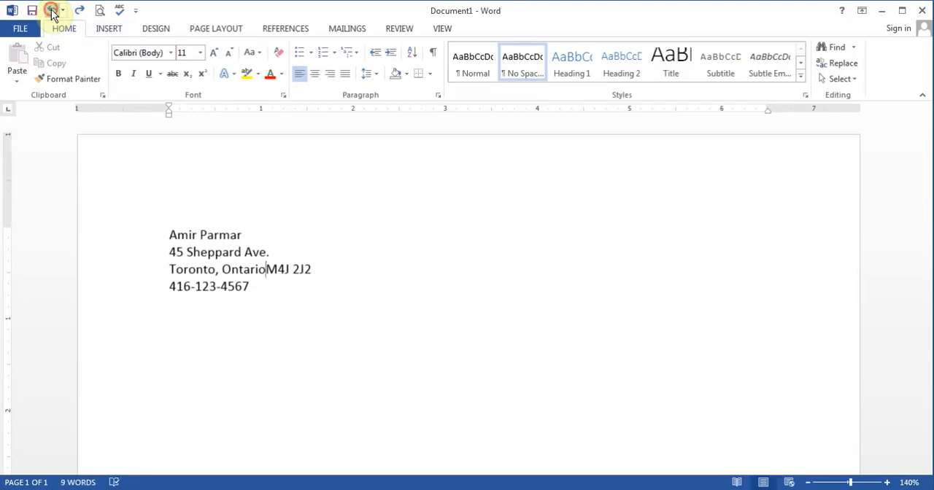
{"action": "left_click", "coordinate": [51, 13]}
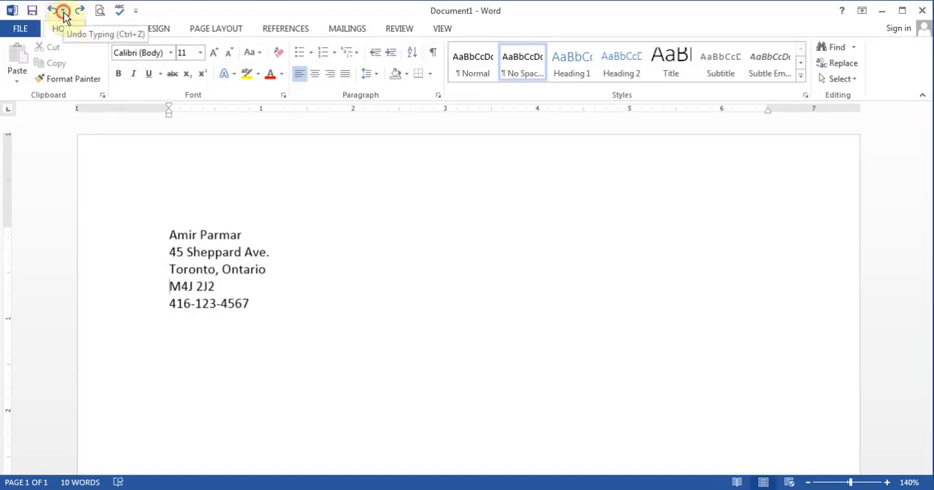
{"action": "left_click", "coordinate": [64, 12]}
{"action": "left_click_drag", "start_coordinate": [139, 63], "coordinate": [147, 134]}
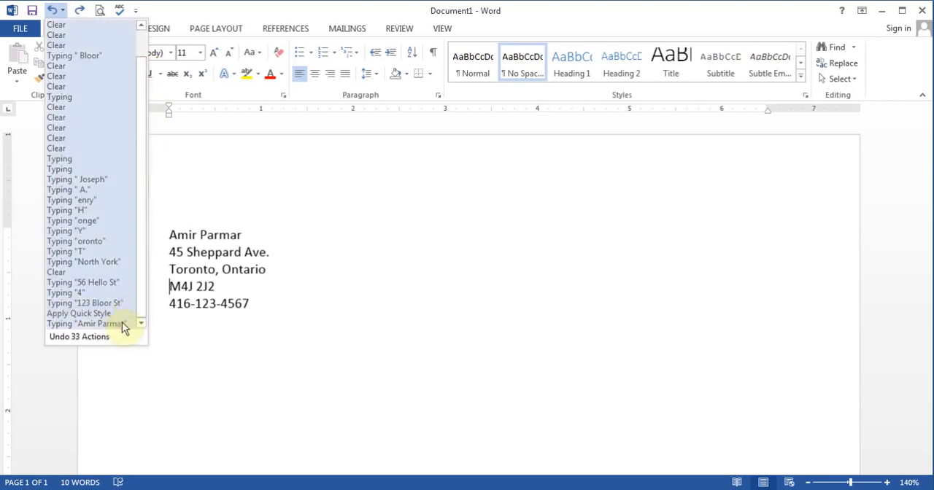
Step: Join the postal code to the line above again, and split it back onto its own line
{"action": "left_click", "coordinate": [169, 286]}
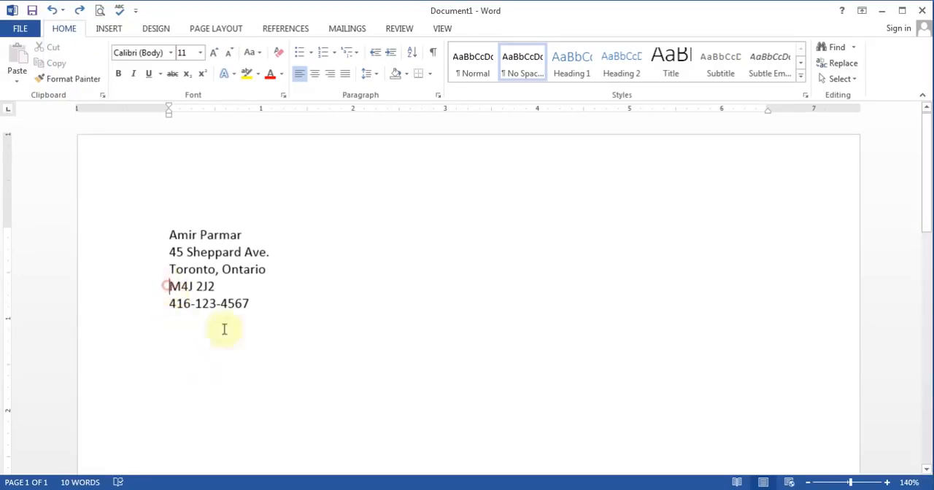
{"action": "key", "text": "BackSpace"}
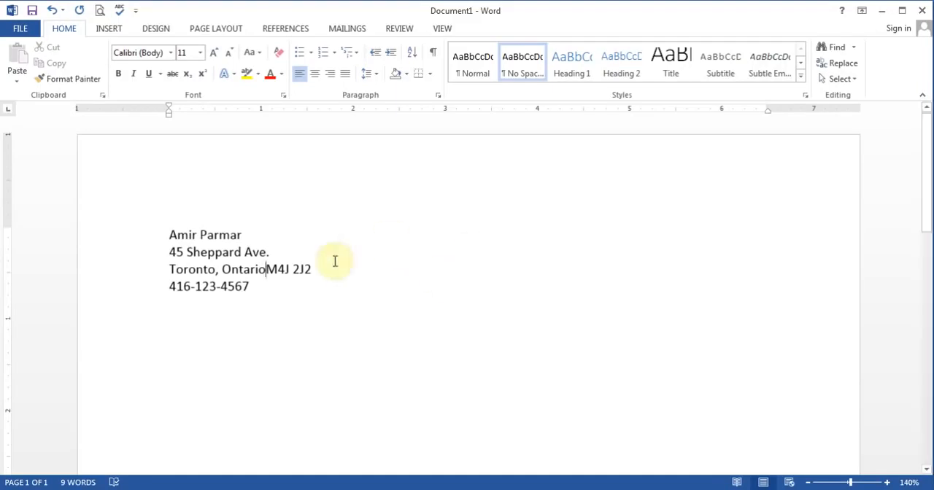
{"action": "key", "text": "Return"}
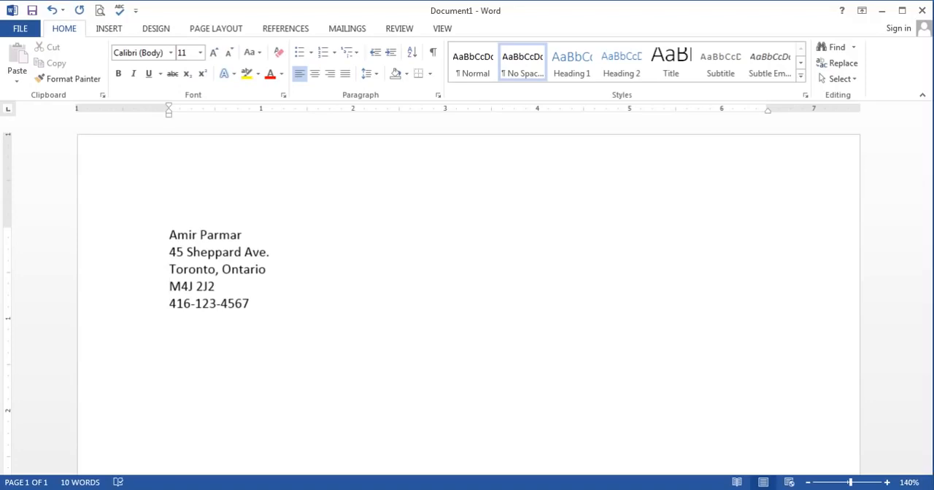
Step: Insert five blank lines between the city and province line and the postal code
{"action": "key", "text": "Return"}
{"action": "key", "text": "Return"}
{"action": "key", "text": "Return"}
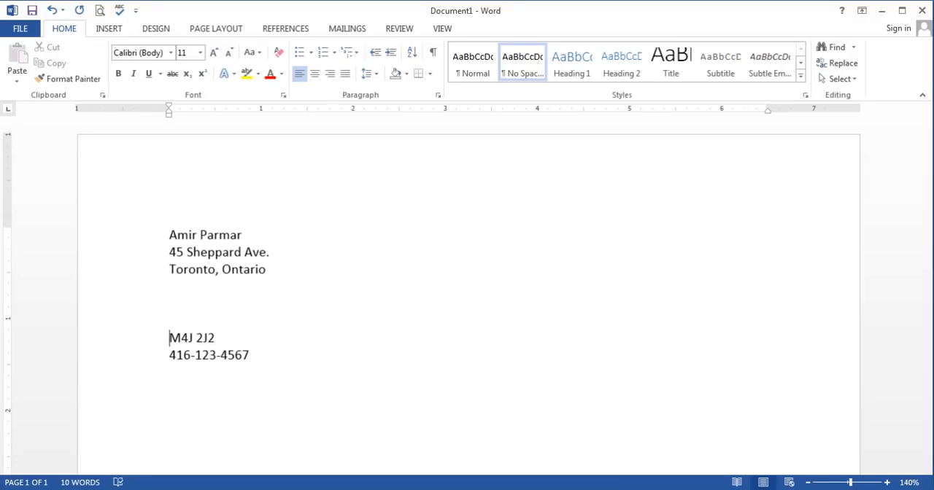
{"action": "key", "text": "Return"}
{"action": "key", "text": "Return"}
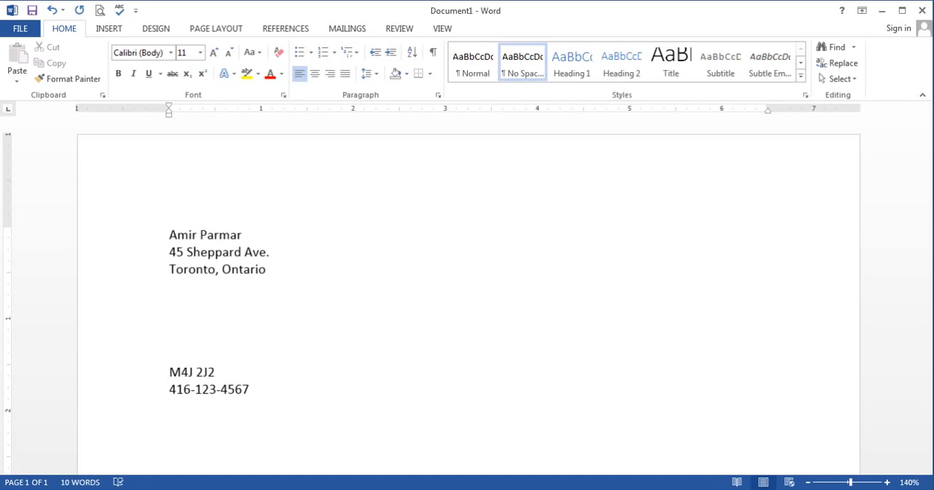
Step: Remove all blank lines between the city and province line and the postal code
{"action": "key", "text": "BackSpace"}
{"action": "key", "text": "BackSpace"}
{"action": "key", "text": "BackSpace"}
{"action": "key", "text": "BackSpace"}
{"action": "key", "text": "BackSpace"}
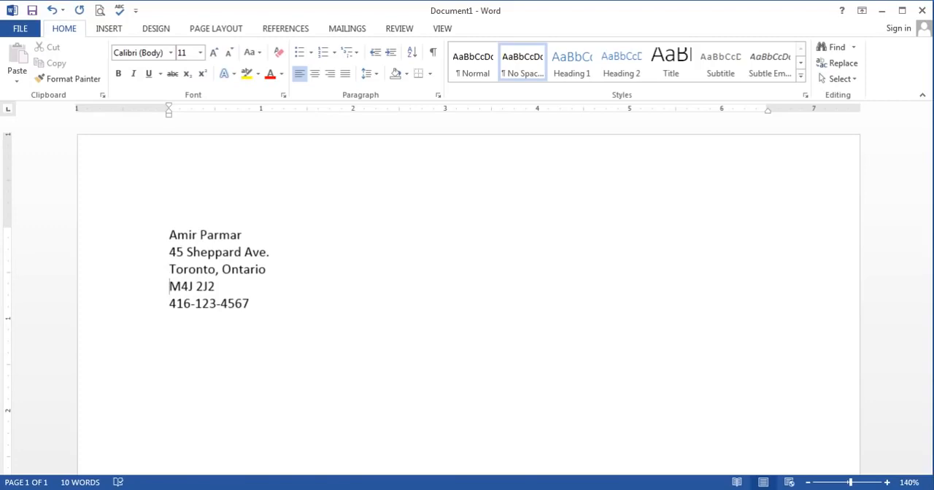
Step: Insert three blank lines above the postal code, and delete them together as one selection
{"action": "key", "text": "Return"}
{"action": "key", "text": "Return"}
{"action": "key", "text": "Return"}
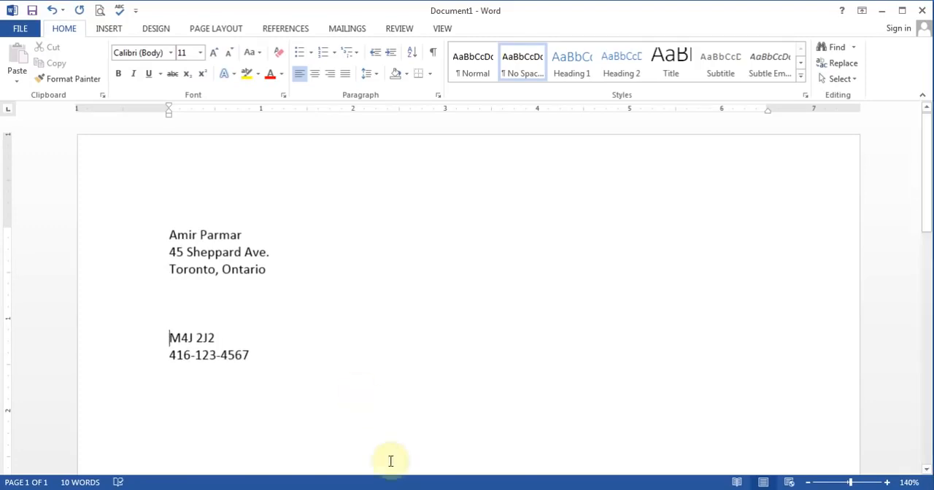
{"action": "left_click", "coordinate": [170, 284]}
{"action": "left_click_drag", "start_coordinate": [170, 285], "coordinate": [186, 318]}
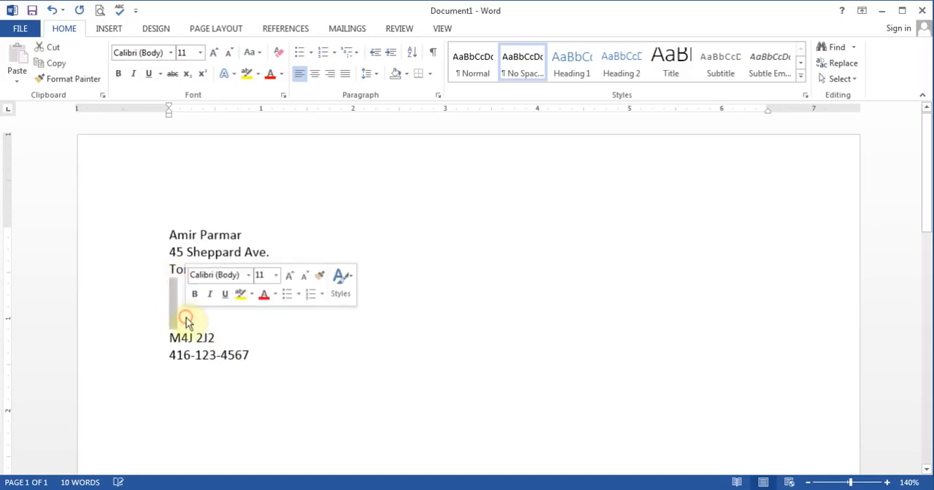
{"action": "key", "text": "Delete"}
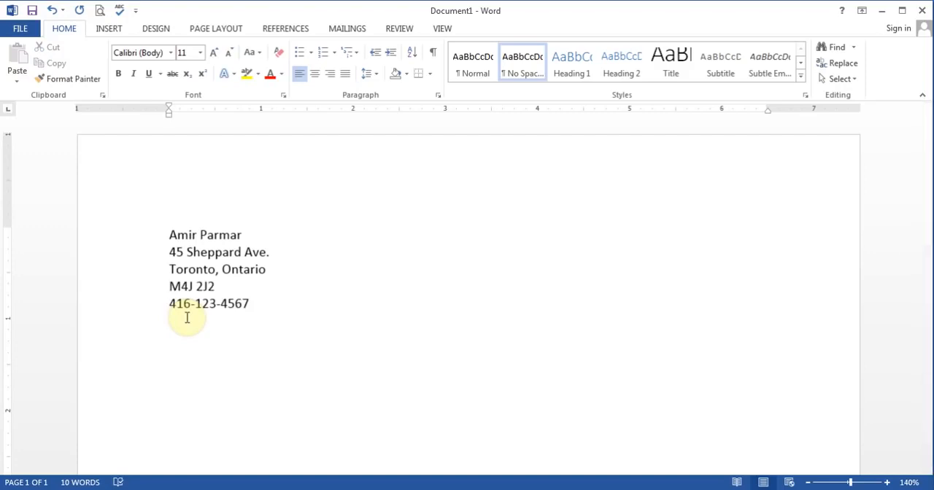
Step: Join the postal code to the city and province line with a comma and a space, and erase that separator again
{"action": "left_click", "coordinate": [267, 269]}
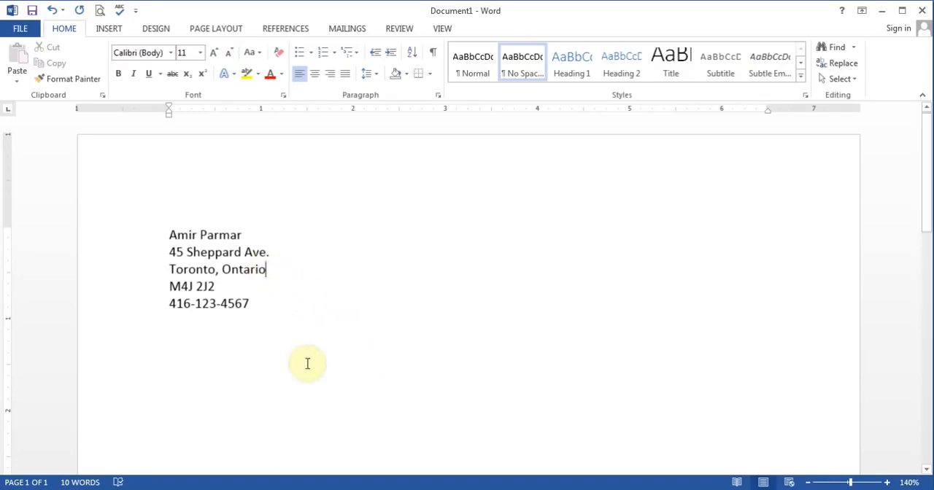
{"action": "key", "text": "Delete"}
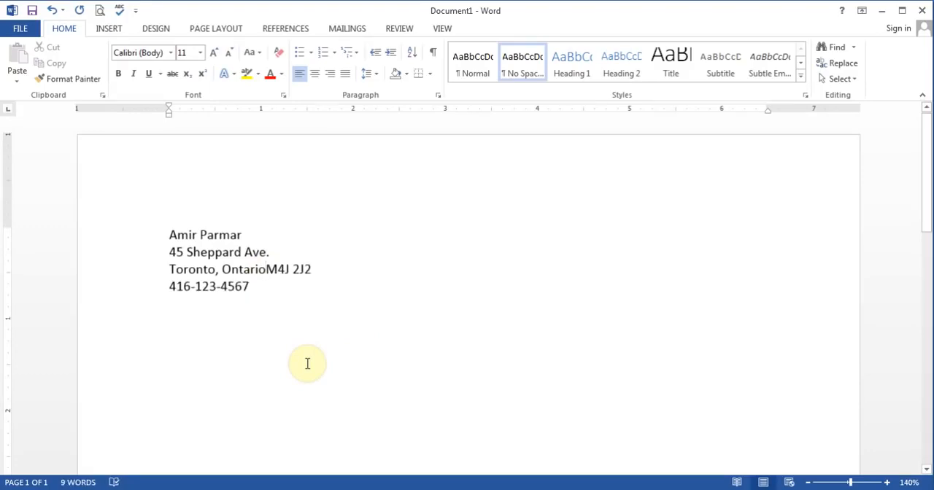
{"action": "type", "text": ","}
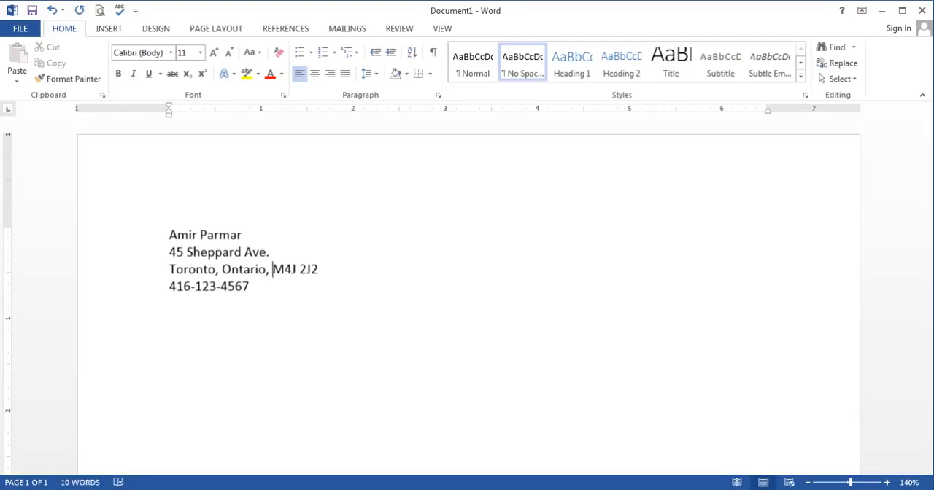
{"action": "key", "text": "BackSpace"}
{"action": "key", "text": "BackSpace"}
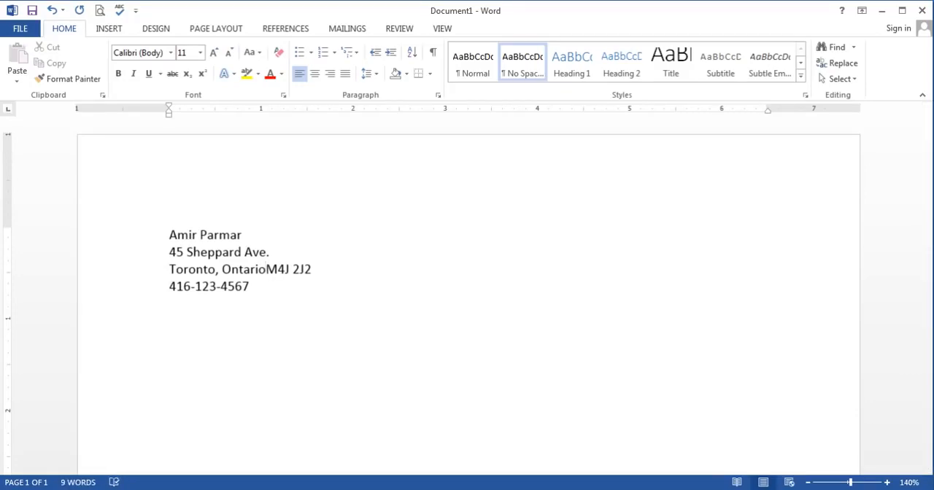
Step: Split the postal code off the city and province line, leaving five blank lines between them
{"action": "key", "text": "Return"}
{"action": "key", "text": "Return"}
{"action": "key", "text": "Return"}
{"action": "key", "text": "Return"}
{"action": "key", "text": "Return"}
{"action": "key", "text": "Return"}
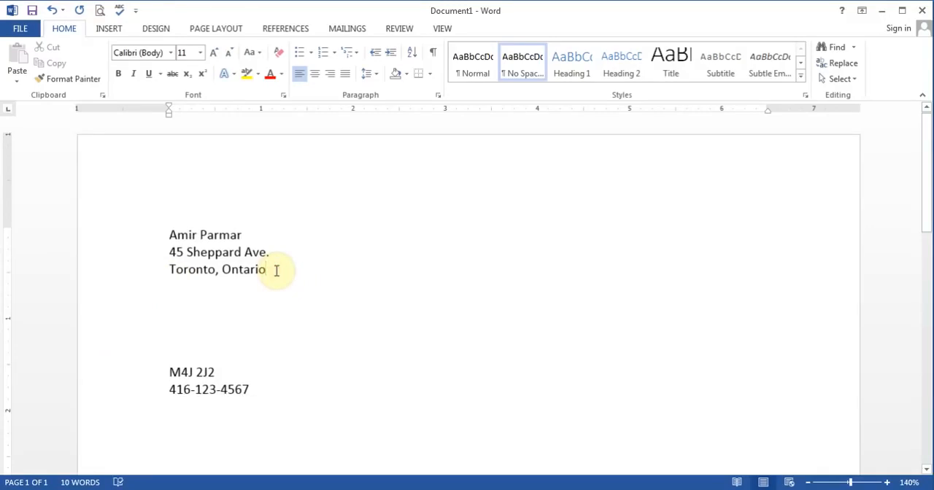
Step: Delete the blank lines forward from the end of the province, until the postal code sits directly beneath it
{"action": "key", "text": "Delete"}
{"action": "key", "text": "Delete"}
{"action": "key", "text": "Delete"}
{"action": "key", "text": "Delete"}
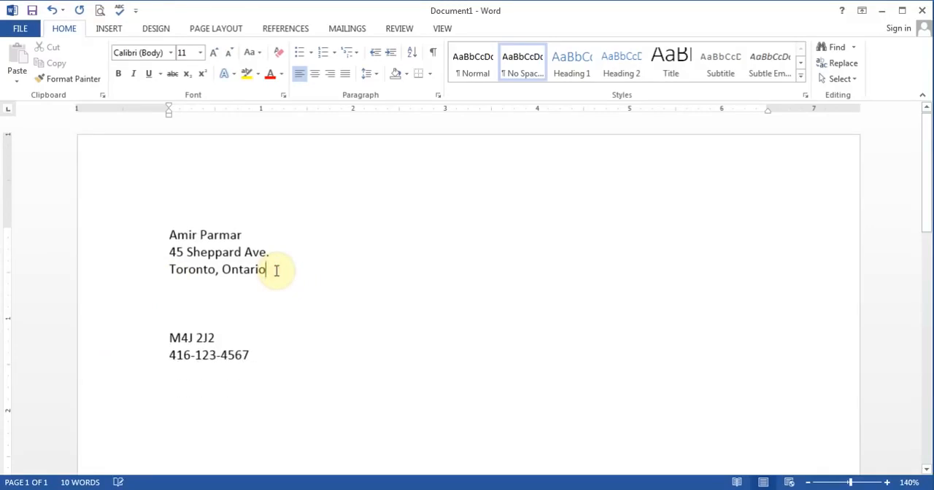
{"action": "key", "text": "Delete"}
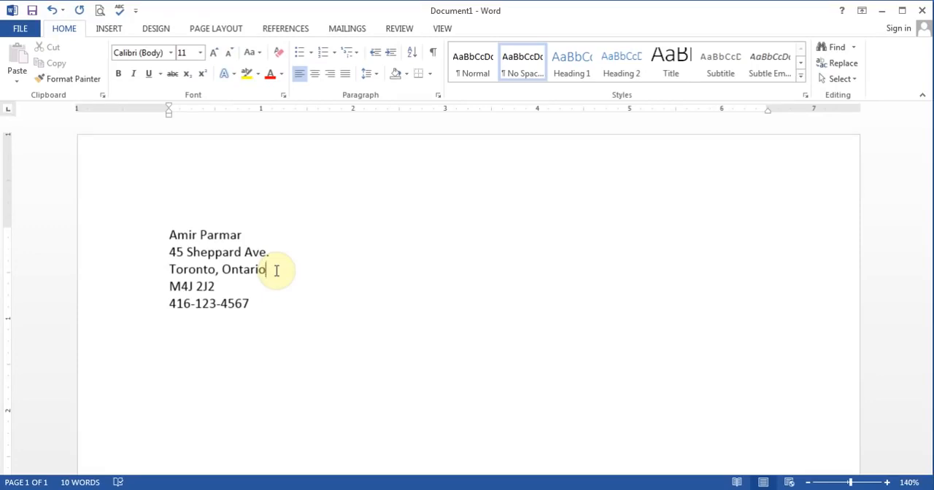
Step: Start saving the document to this computer and browse to the My Documents folder
{"action": "left_click", "coordinate": [22, 29]}
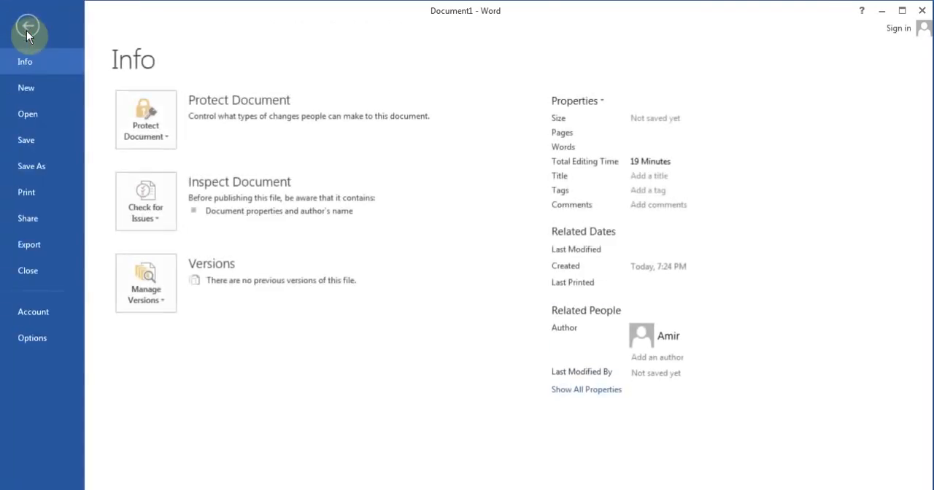
{"action": "left_click", "coordinate": [31, 143]}
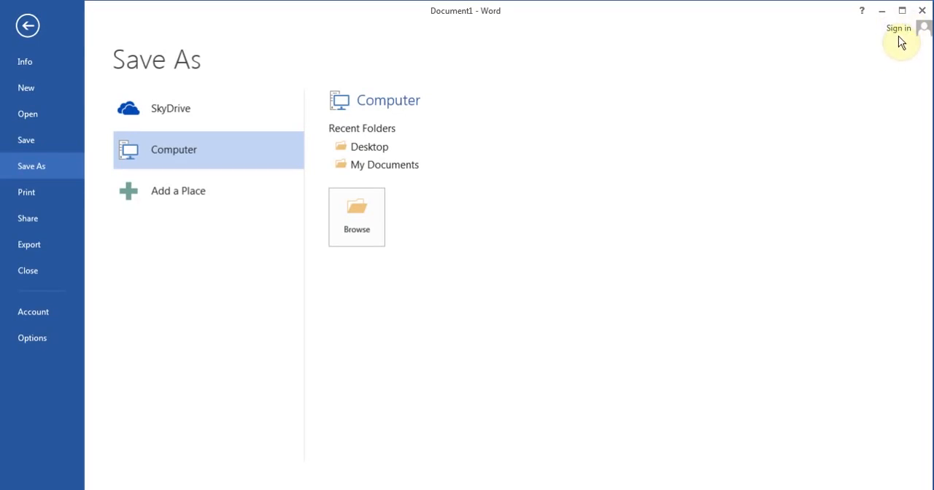
{"action": "left_click", "coordinate": [178, 153]}
{"action": "left_click", "coordinate": [362, 212]}
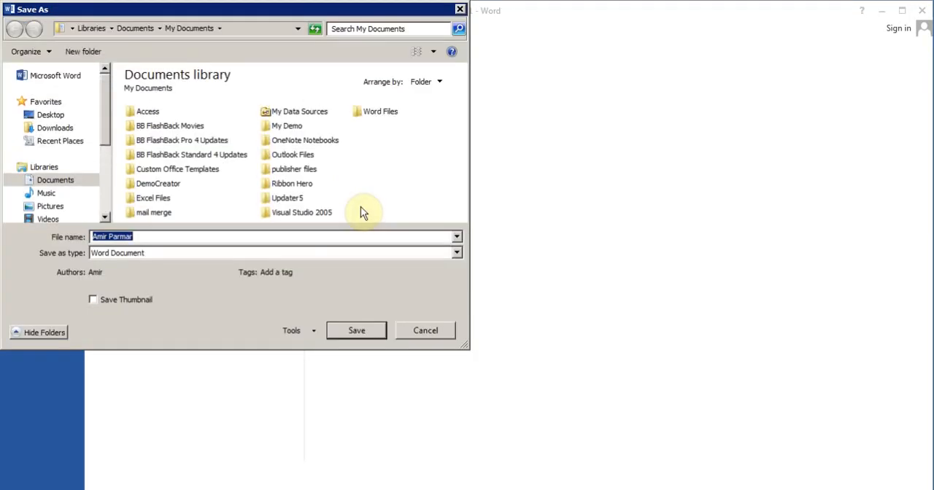
{"action": "left_click", "coordinate": [370, 110]}
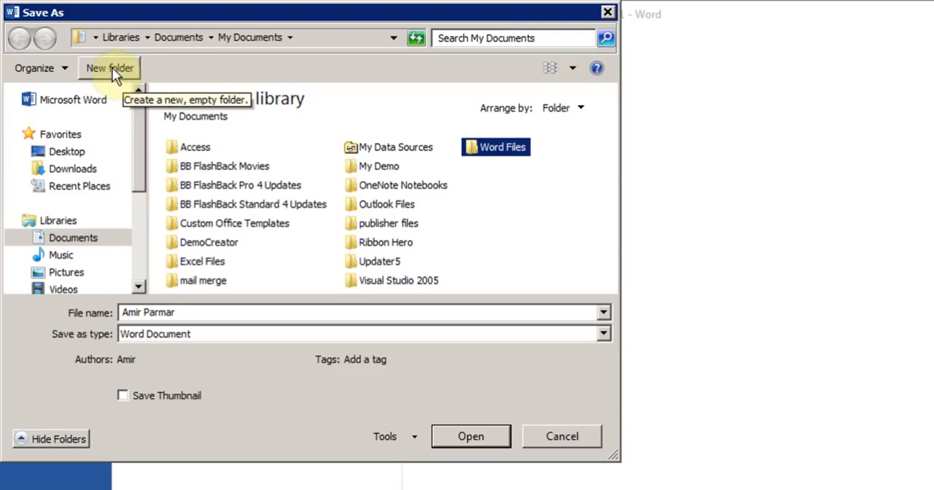
{"action": "right_click", "coordinate": [512, 232]}
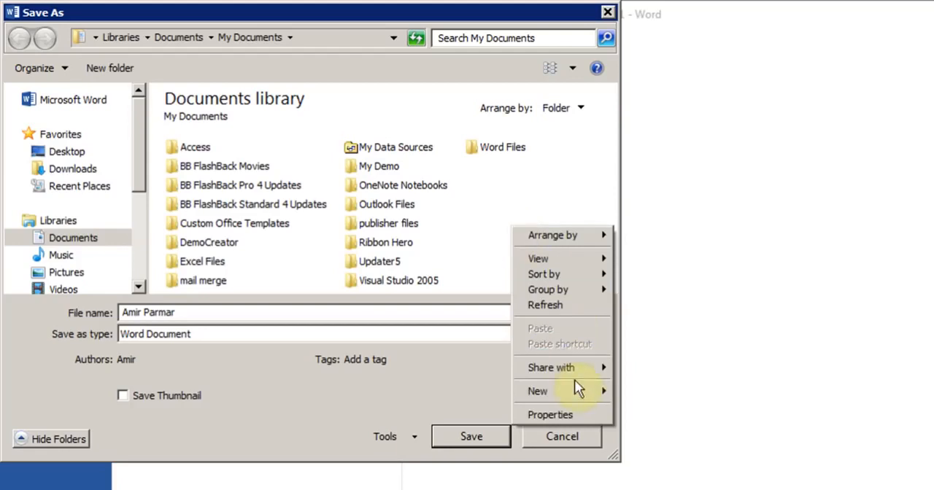
{"action": "mouse_move", "coordinate": [575, 385]}
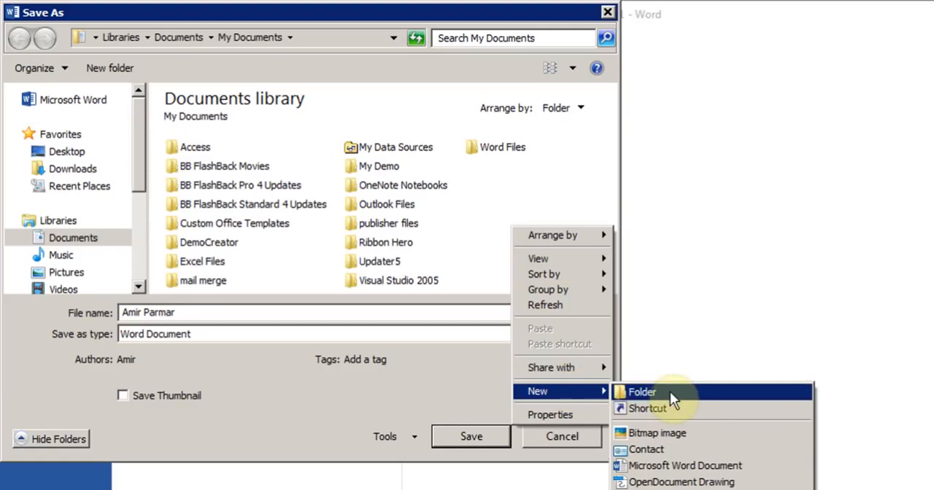
{"action": "left_click", "coordinate": [480, 205]}
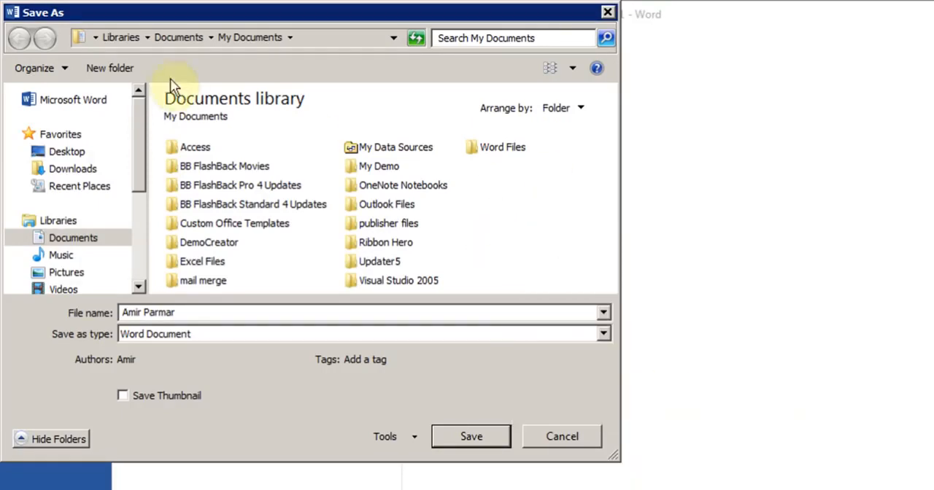
Step: Create a new folder named Word 2013 in My Documents and open it as the save location
{"action": "left_click", "coordinate": [123, 73]}
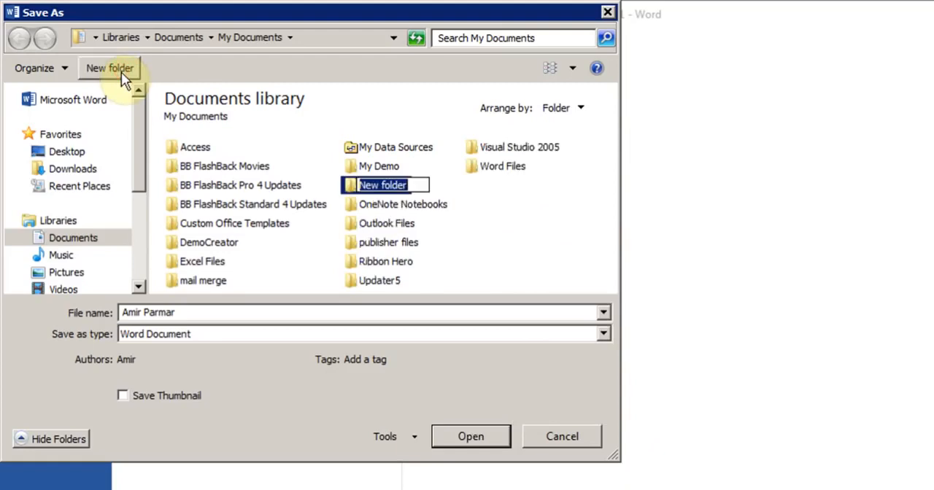
{"action": "type", "text": "Word 2013"}
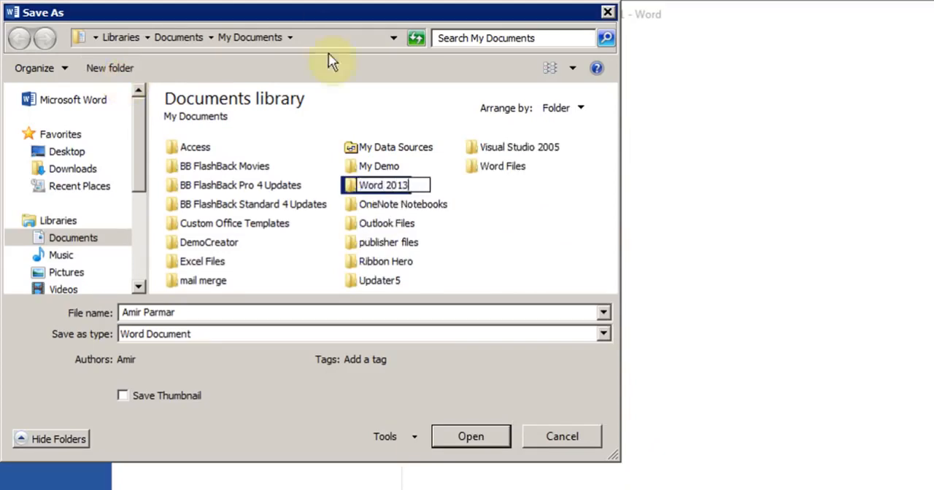
{"action": "key", "text": "Return"}
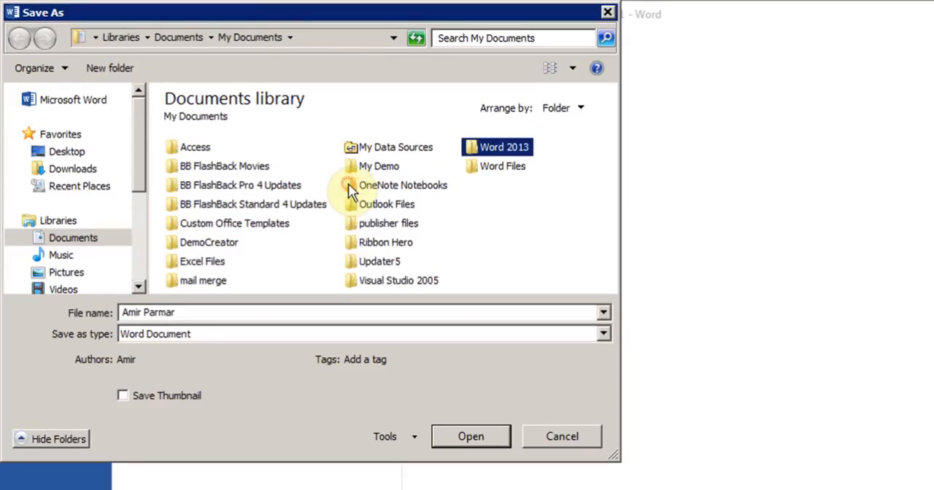
{"action": "double_click", "coordinate": [485, 153]}
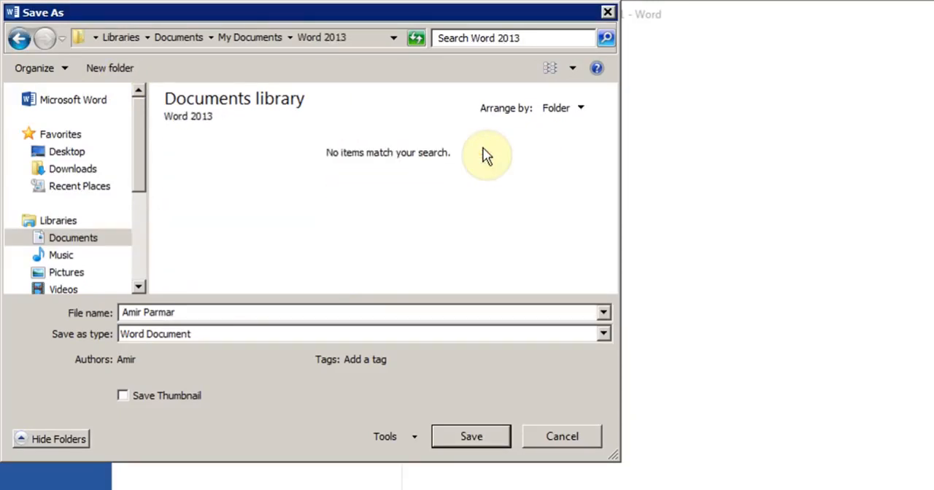
Step: Name the file with the author's first name followed by "Word video 1", and save it as type Word Document
{"action": "left_click", "coordinate": [199, 312]}
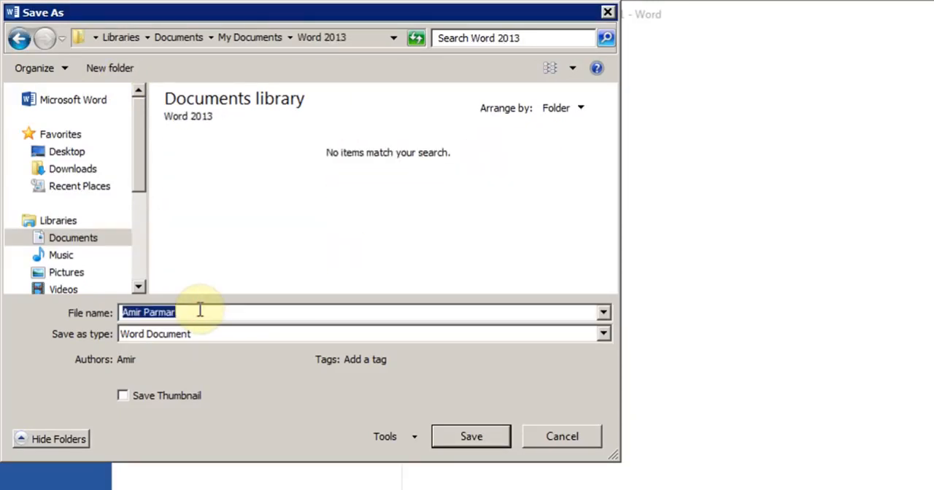
{"action": "type", "text": "Amir Wo"}
{"action": "type", "text": "rd "}
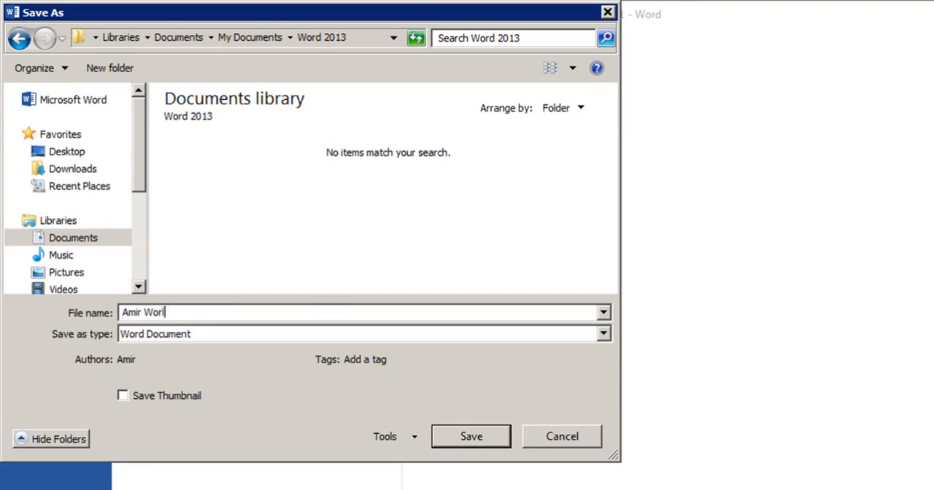
{"action": "type", "text": "video 1"}
{"action": "left_click", "coordinate": [604, 336]}
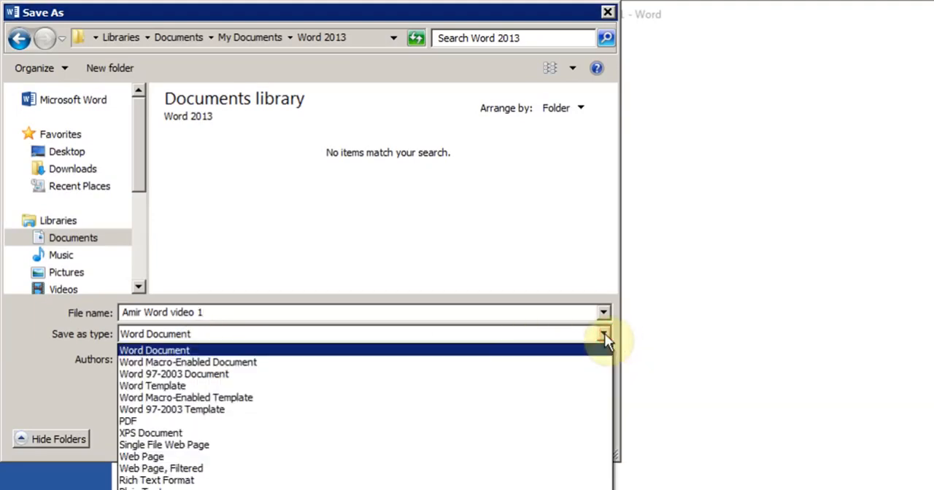
{"action": "left_click", "coordinate": [199, 350]}
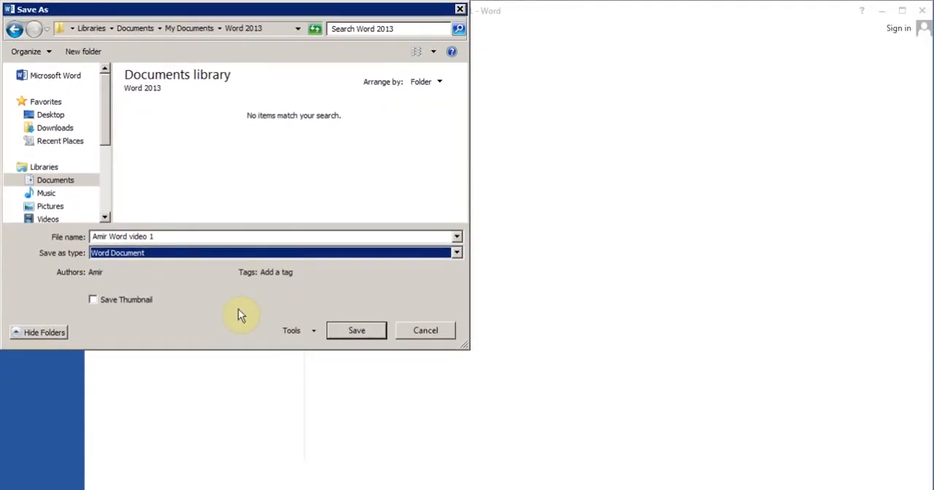
{"action": "left_click", "coordinate": [365, 333]}
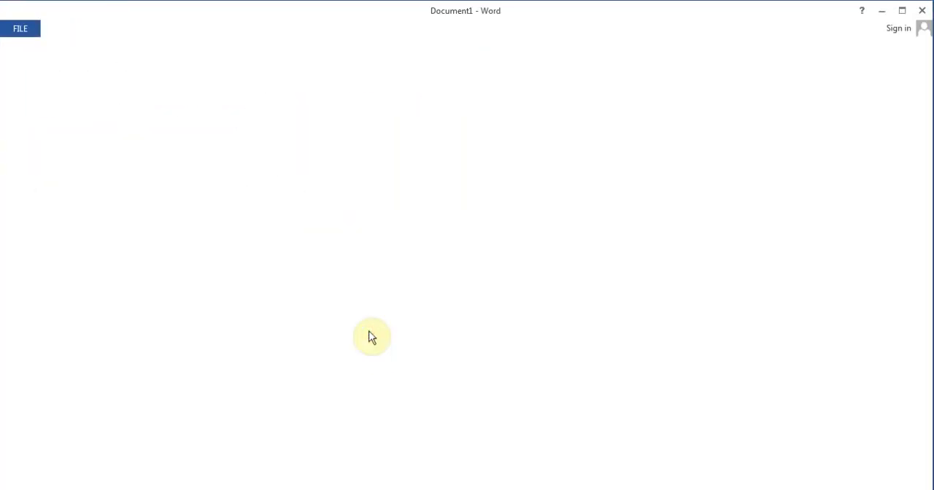
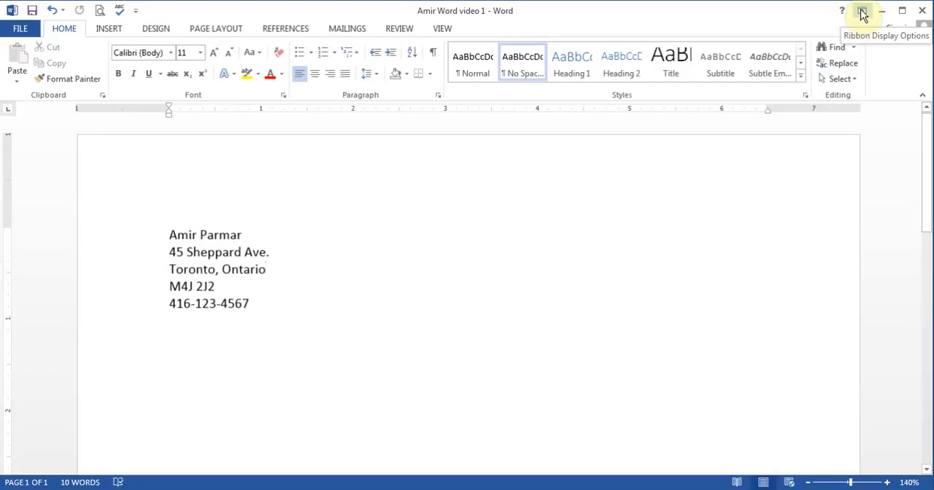
Step: Try the ribbon's Auto-hide and Show Tabs display modes, ending with Show Tabs and Commands
{"action": "left_click", "coordinate": [863, 12]}
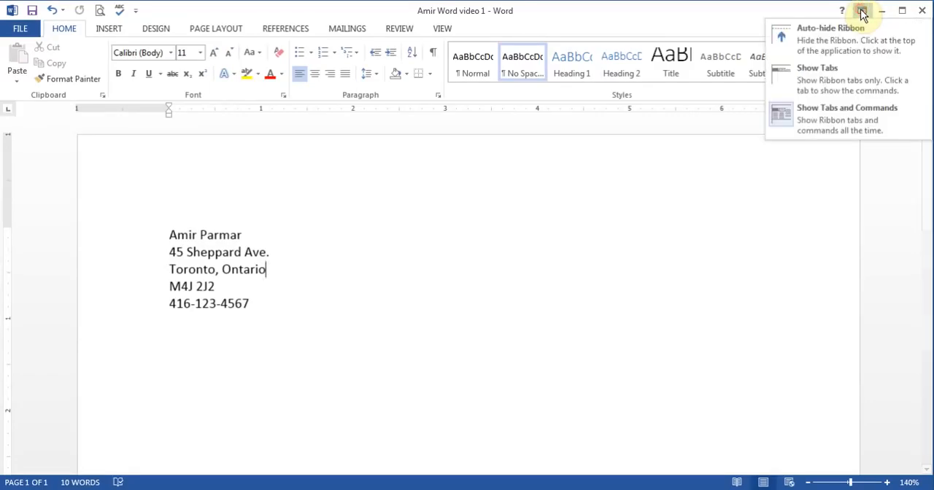
{"action": "left_click", "coordinate": [833, 44]}
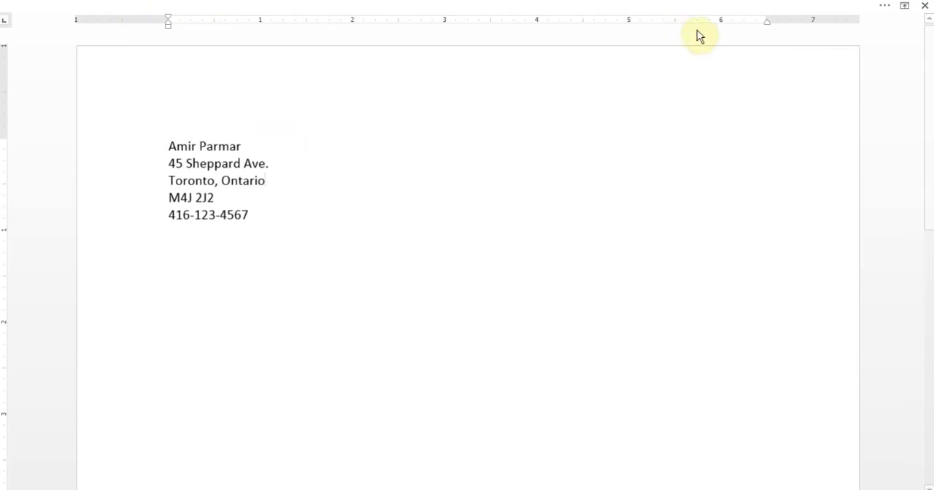
{"action": "left_click", "coordinate": [904, 6]}
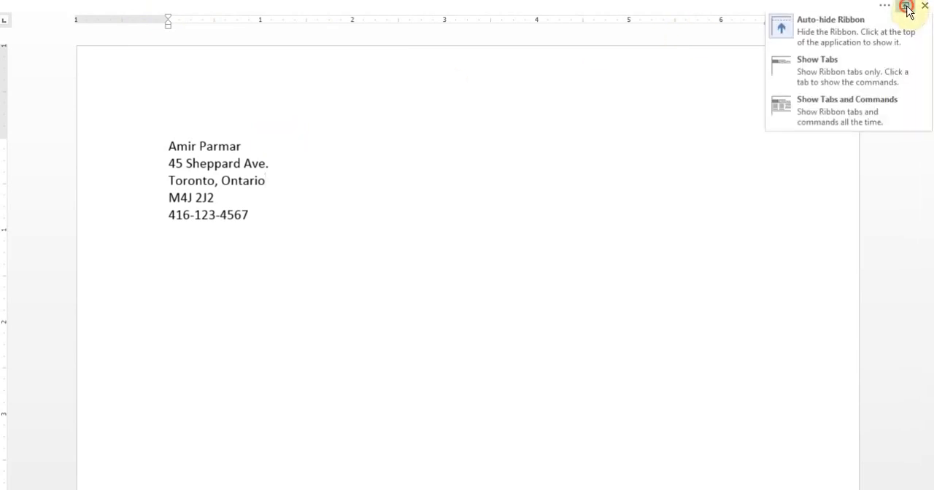
{"action": "left_click", "coordinate": [812, 80]}
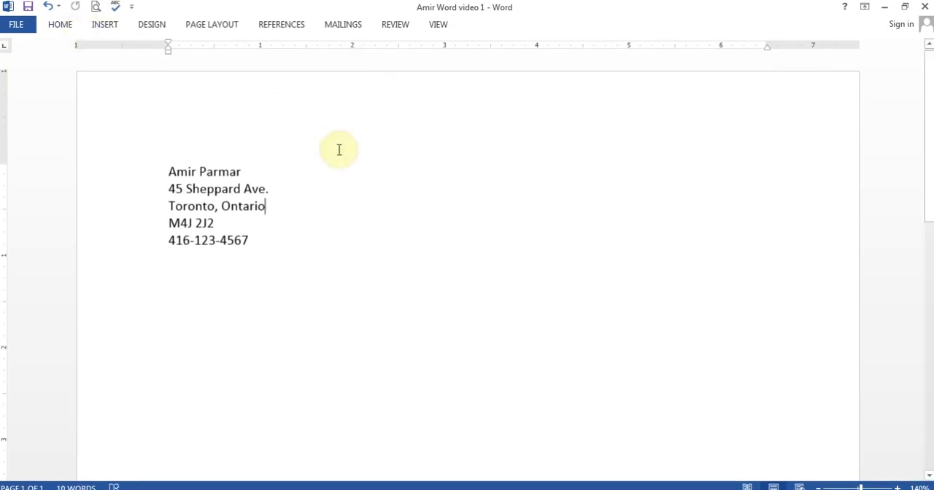
{"action": "left_click", "coordinate": [865, 10]}
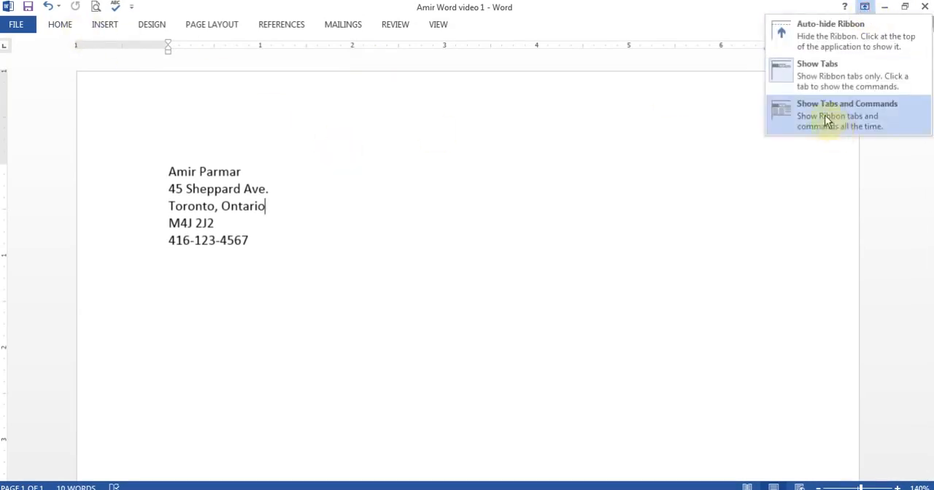
{"action": "left_click", "coordinate": [836, 130]}
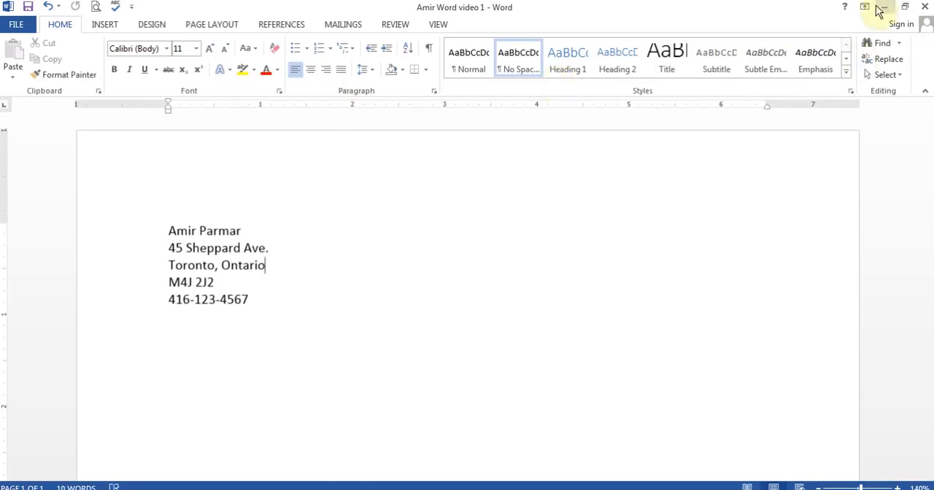
Step: Restore the window from full screen and paste the practice lines "Four One Two Three" and "This is test for Copy." beneath the phone number
{"action": "left_click", "coordinate": [220, 334]}
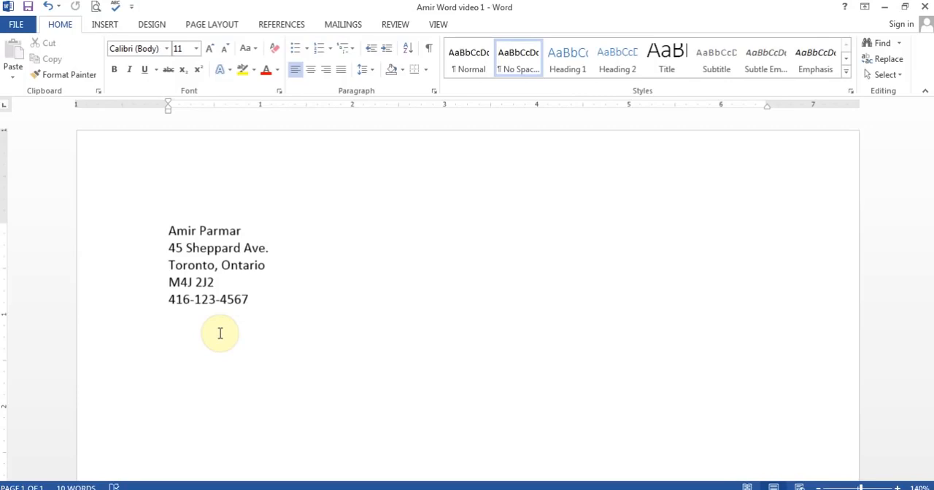
{"action": "left_click", "coordinate": [904, 8]}
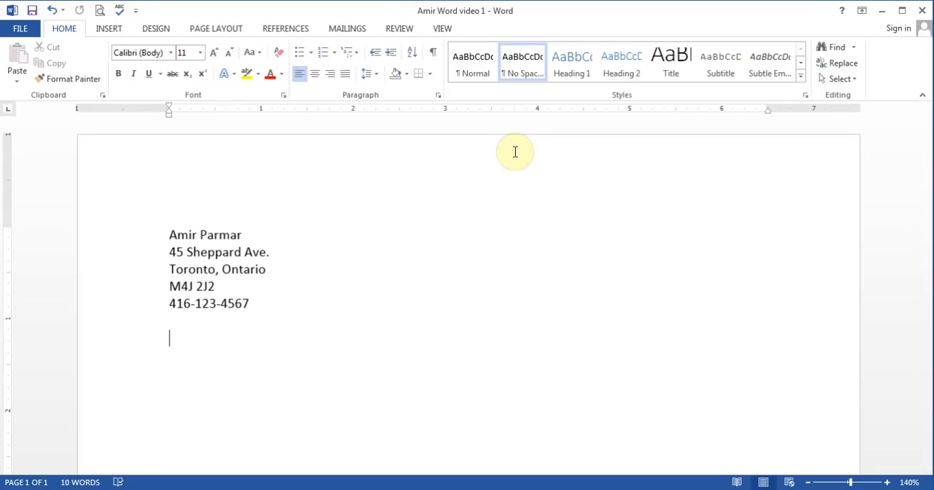
{"action": "type", "text": "Four One Two Three  This is test for Copy."}
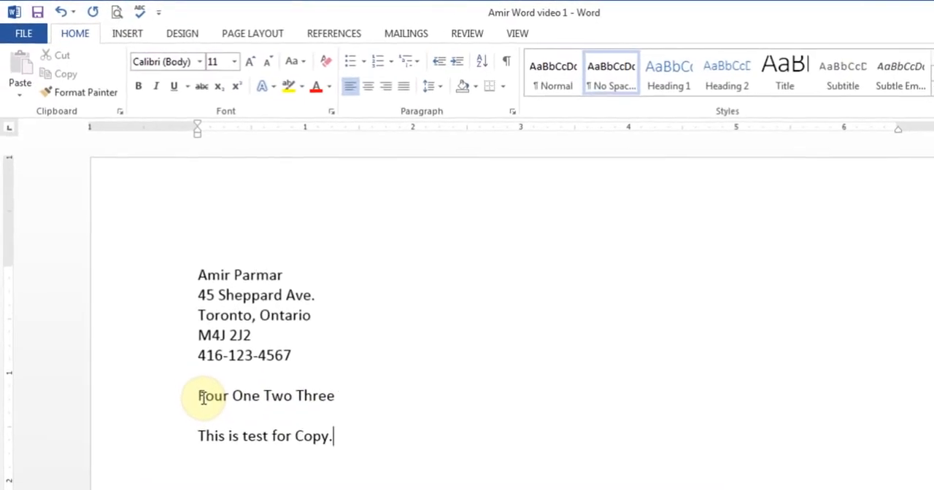
Step: Cut the word "Four" from the start of the number line and paste it after "Three"
{"action": "left_click_drag", "start_coordinate": [206, 413], "coordinate": [242, 413]}
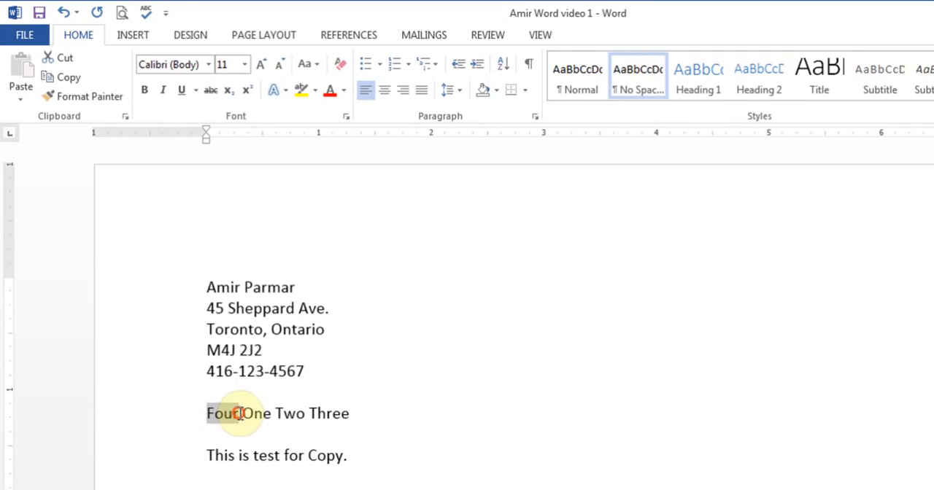
{"action": "left_click", "coordinate": [65, 58]}
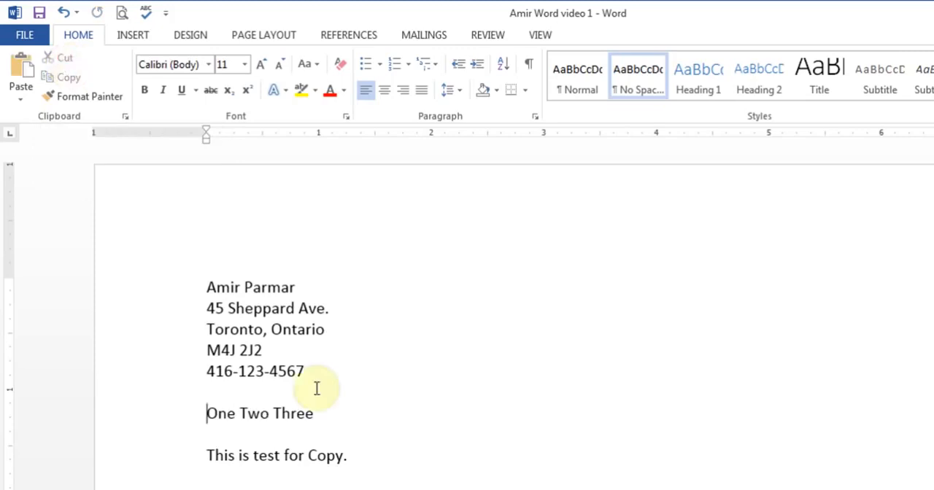
{"action": "left_click", "coordinate": [321, 414]}
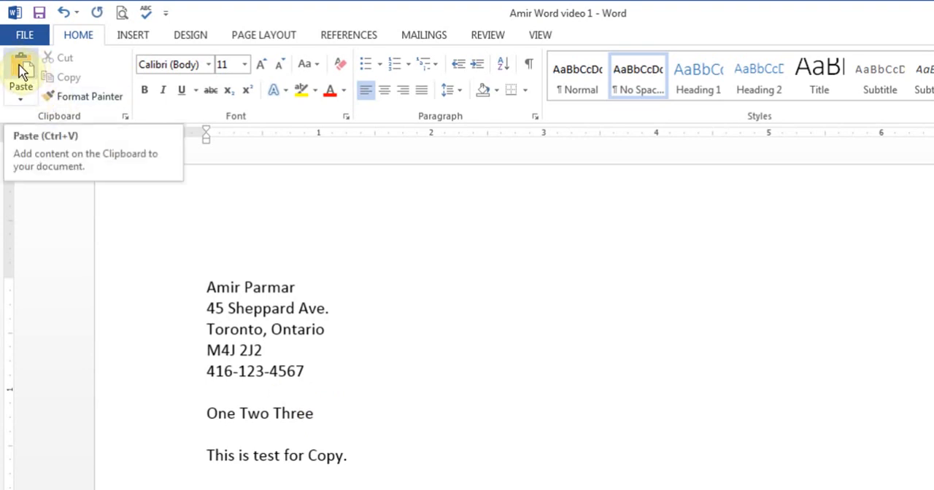
{"action": "left_click", "coordinate": [24, 99]}
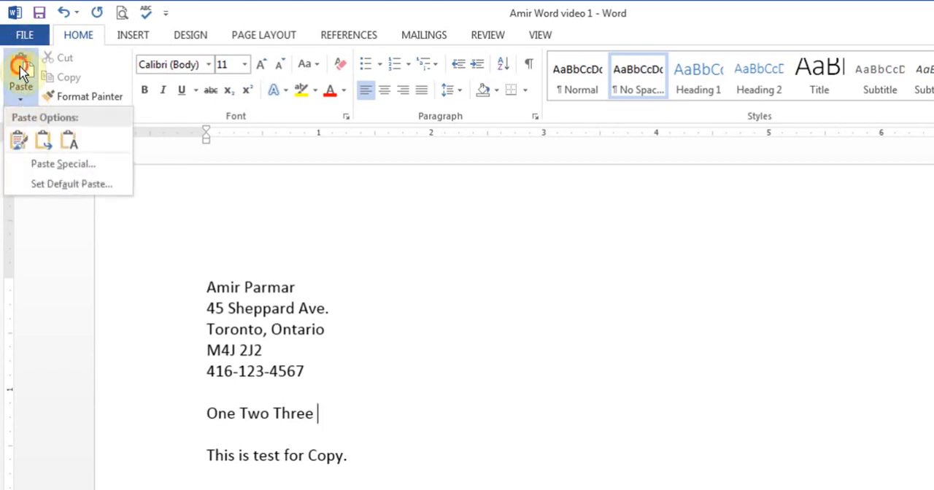
{"action": "left_click", "coordinate": [20, 67]}
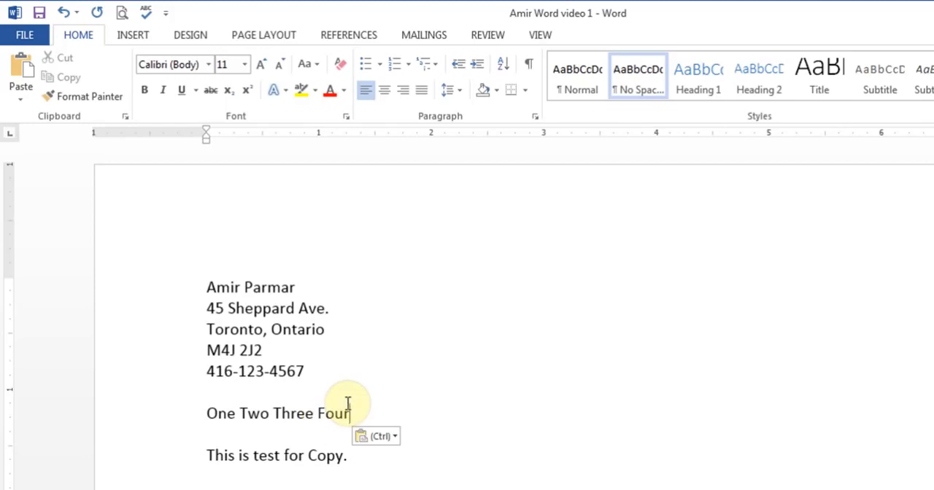
Step: Cut the word "Two" from the number line and paste it at the end of that line
{"action": "left_click_drag", "start_coordinate": [240, 413], "coordinate": [269, 411]}
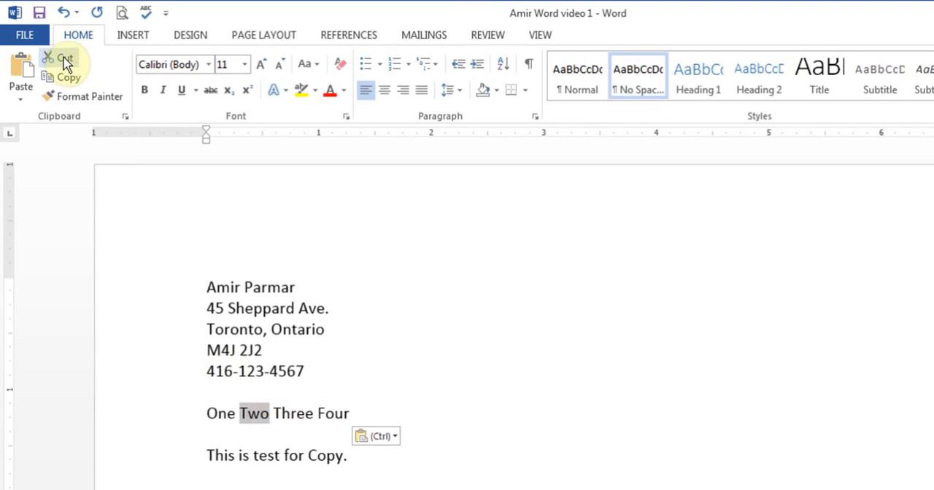
{"action": "left_click", "coordinate": [65, 63]}
{"action": "left_click", "coordinate": [324, 411]}
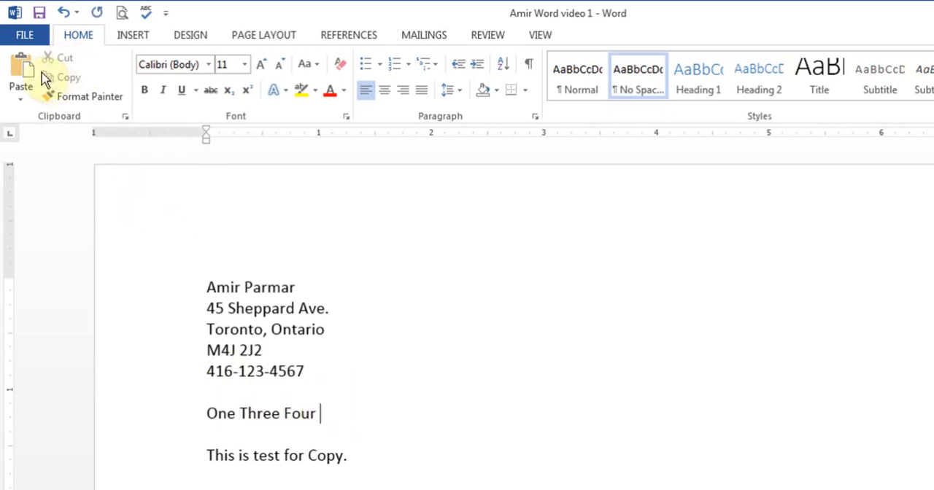
{"action": "left_click", "coordinate": [22, 69]}
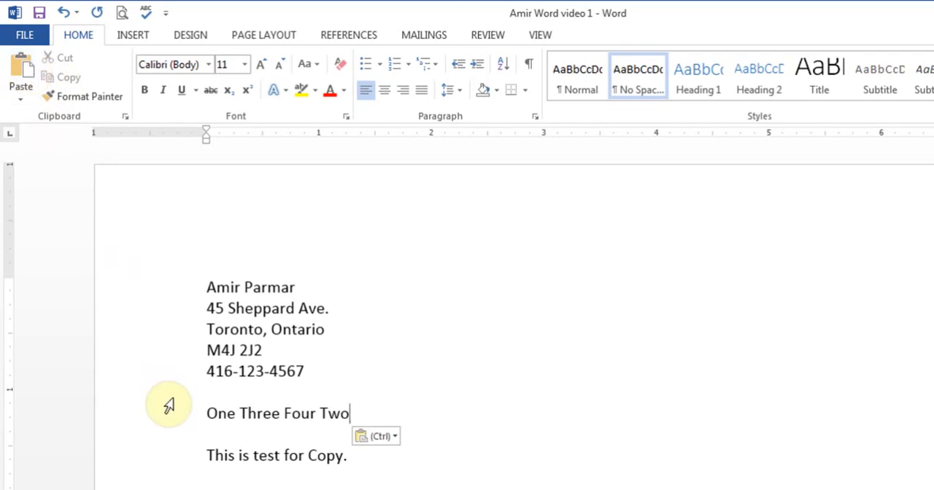
Step: Cut the word "Three" from the number line and paste it on the blank line beneath
{"action": "left_click", "coordinate": [240, 413]}
{"action": "left_click_drag", "start_coordinate": [241, 413], "coordinate": [279, 416]}
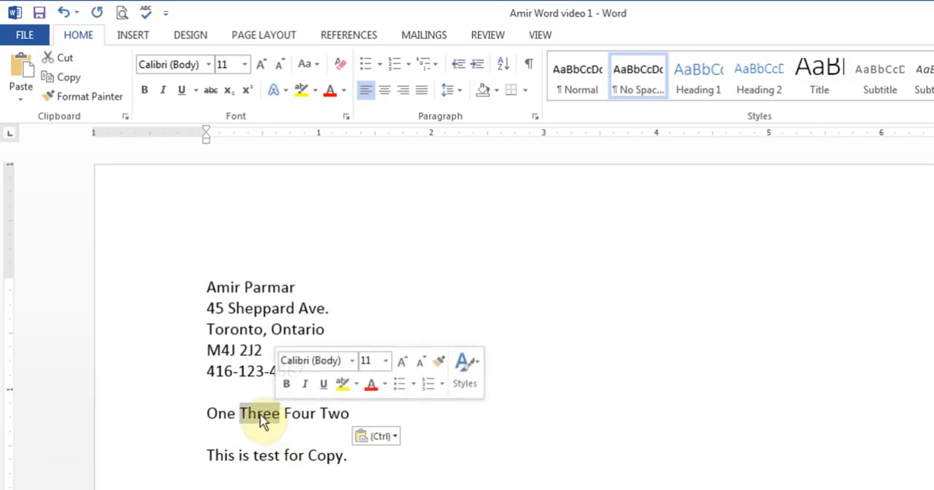
{"action": "right_click", "coordinate": [262, 421]}
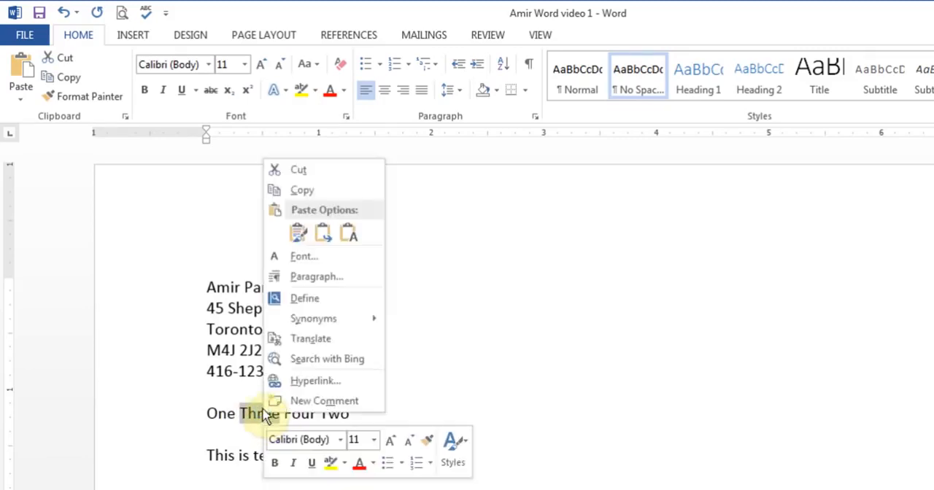
{"action": "left_click", "coordinate": [324, 168]}
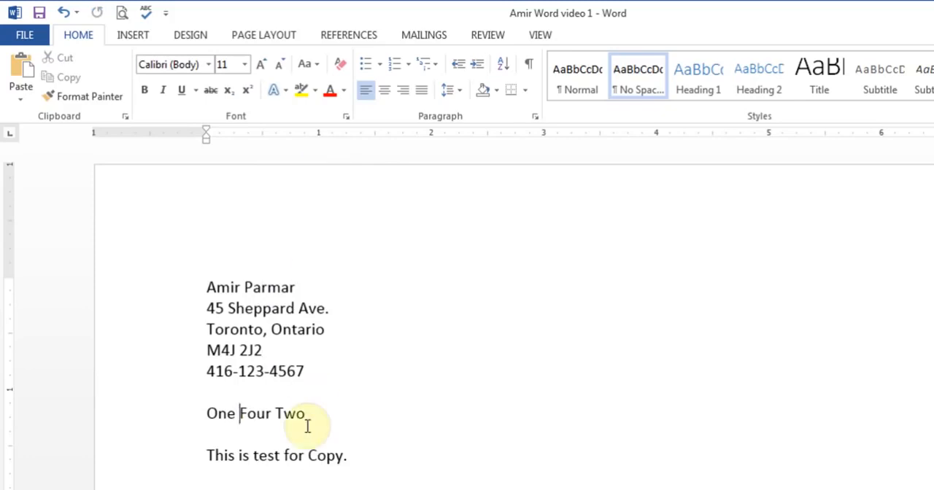
{"action": "left_click", "coordinate": [221, 433]}
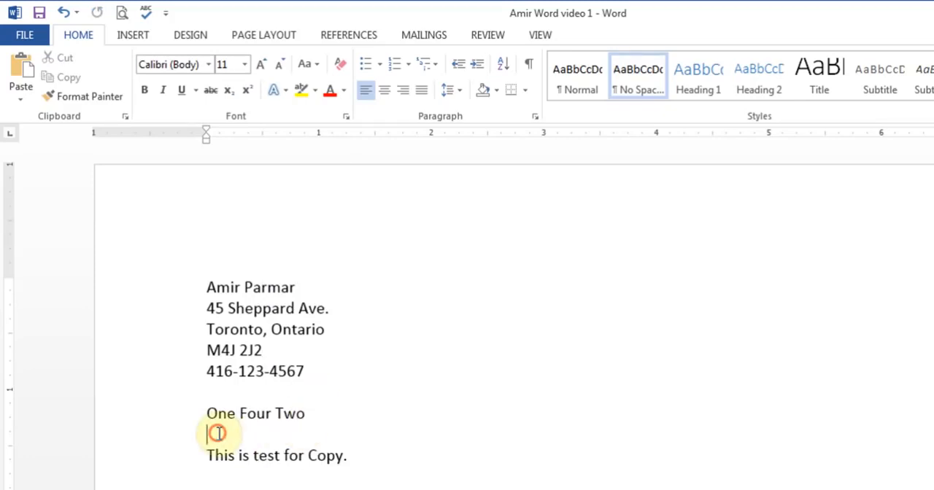
{"action": "left_click", "coordinate": [22, 66]}
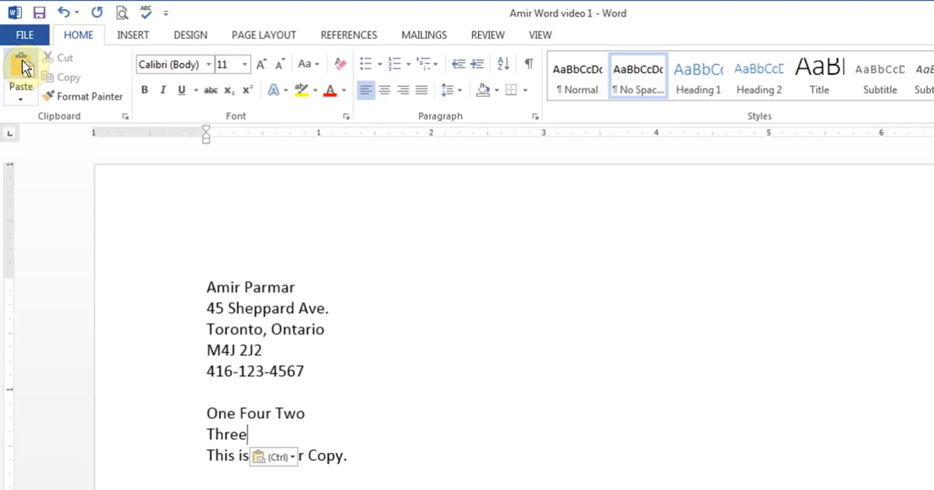
Step: Select the street address line briefly, and examine the paste options offered for the pasted word "Three"
{"action": "left_click_drag", "start_coordinate": [206, 308], "coordinate": [337, 317]}
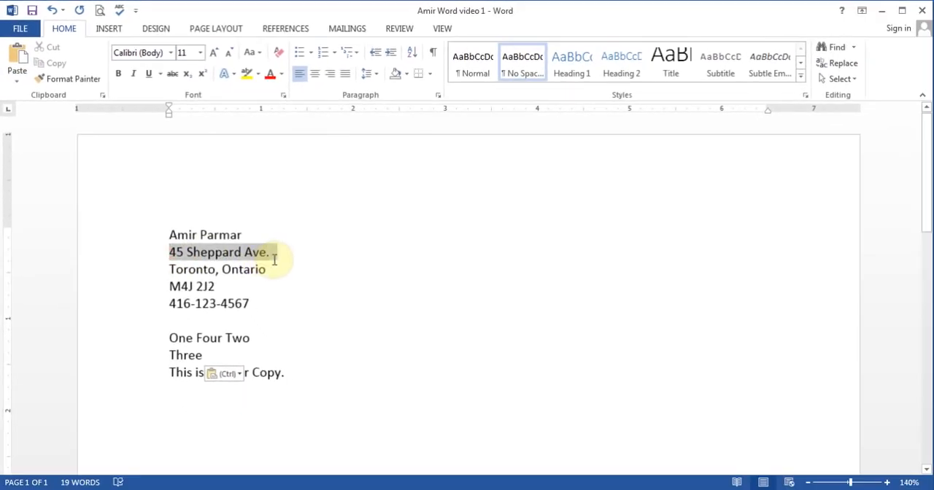
{"action": "left_click_drag", "start_coordinate": [274, 259], "coordinate": [275, 261]}
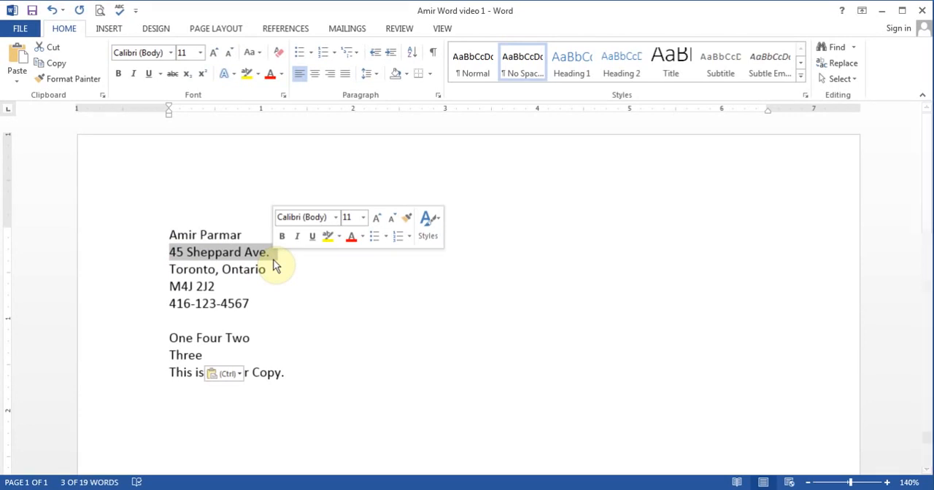
{"action": "left_click", "coordinate": [257, 355]}
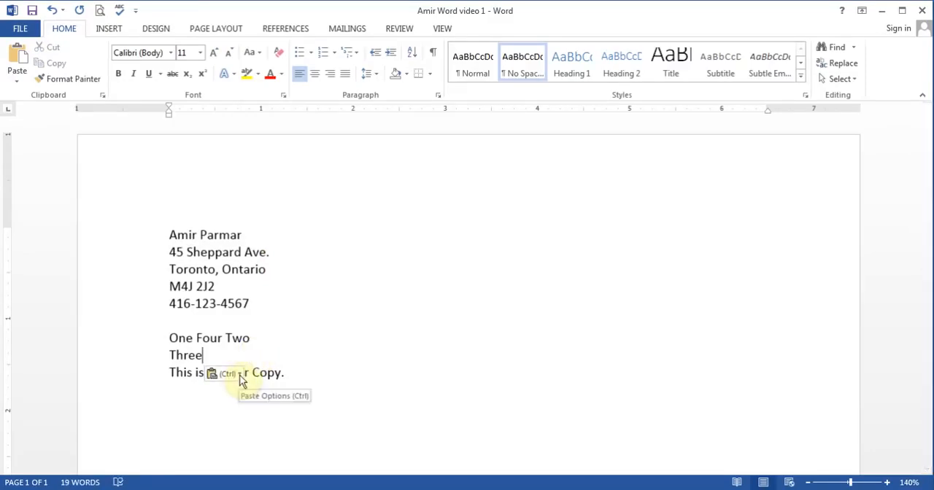
{"action": "left_click", "coordinate": [242, 380]}
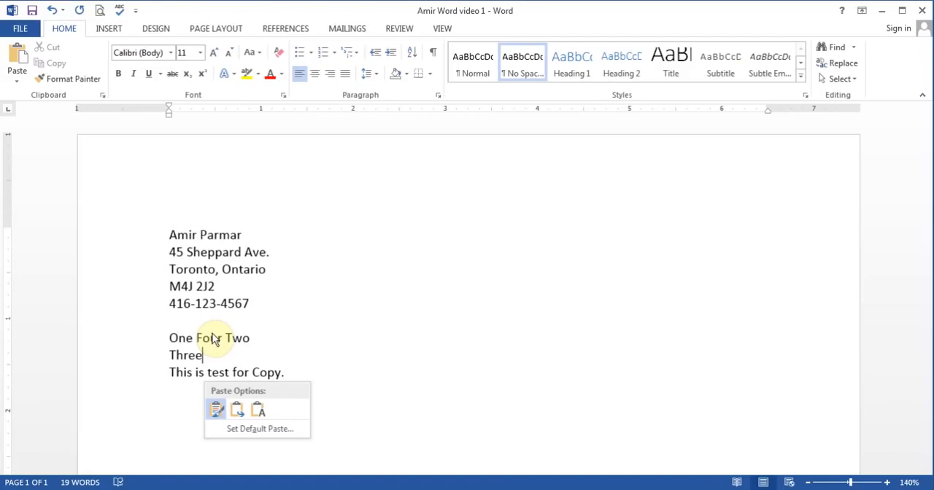
{"action": "left_click", "coordinate": [242, 359]}
{"action": "left_click", "coordinate": [314, 402]}
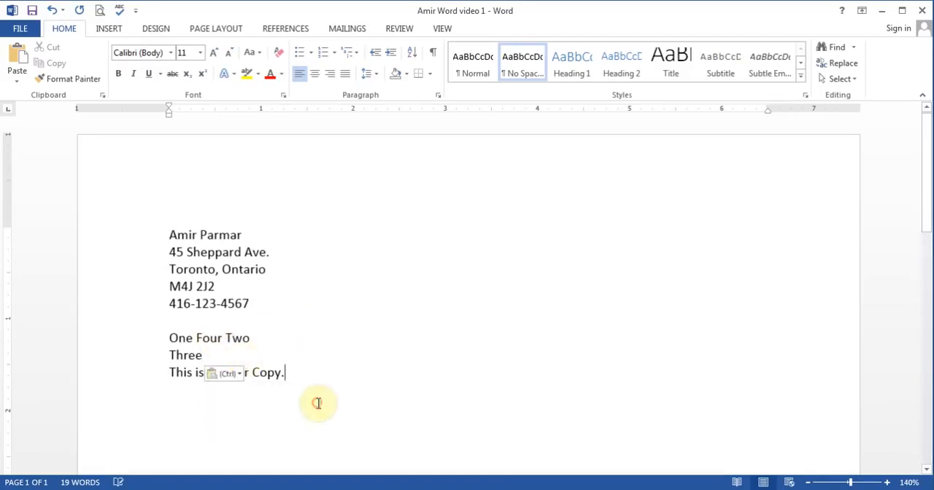
{"action": "left_click", "coordinate": [235, 375]}
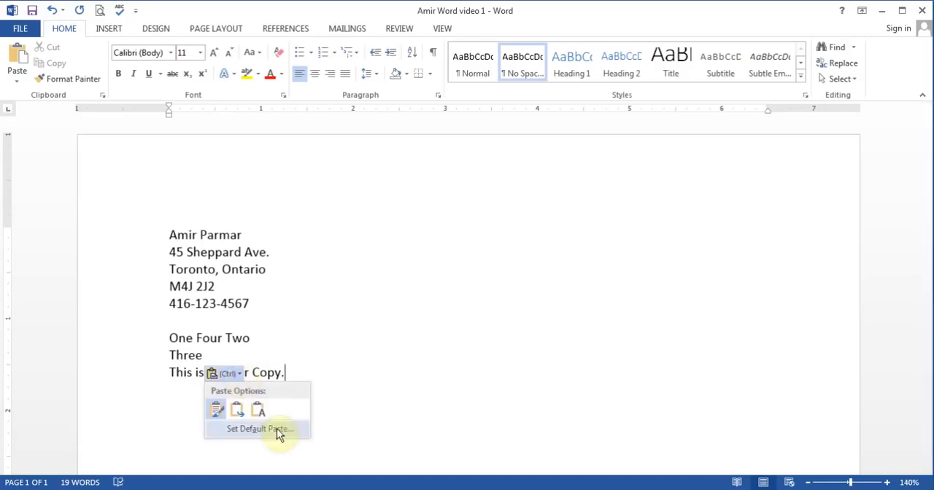
{"action": "left_click", "coordinate": [355, 406]}
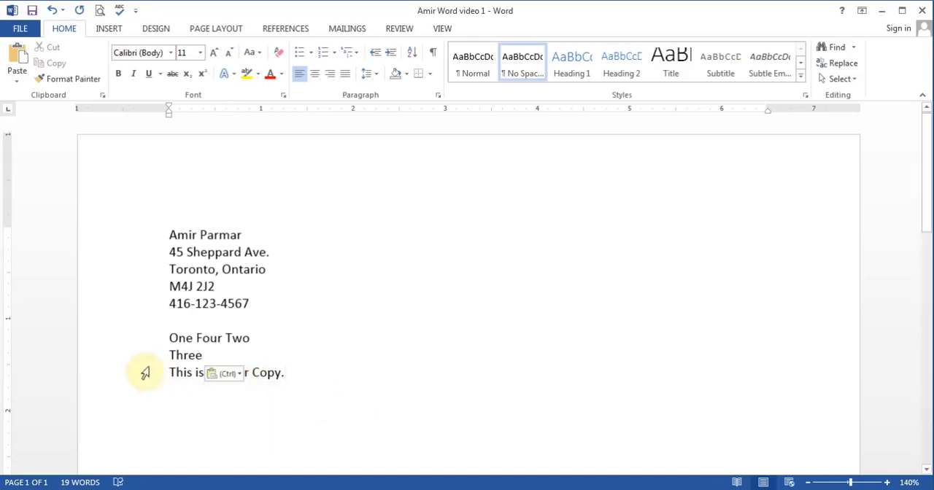
Step: Copy the sentence "This is test for Copy." and paste it below the original, leaving one blank line between
{"action": "left_click_drag", "start_coordinate": [171, 375], "coordinate": [285, 370]}
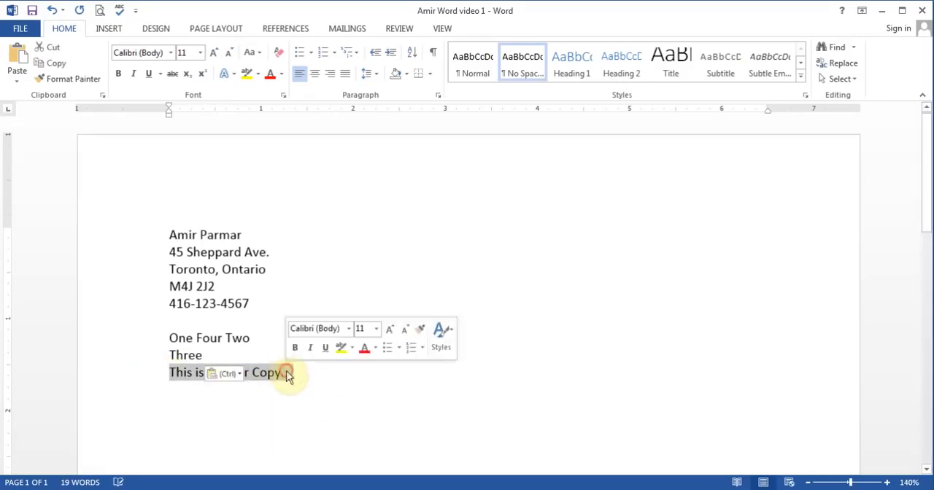
{"action": "left_click", "coordinate": [53, 68]}
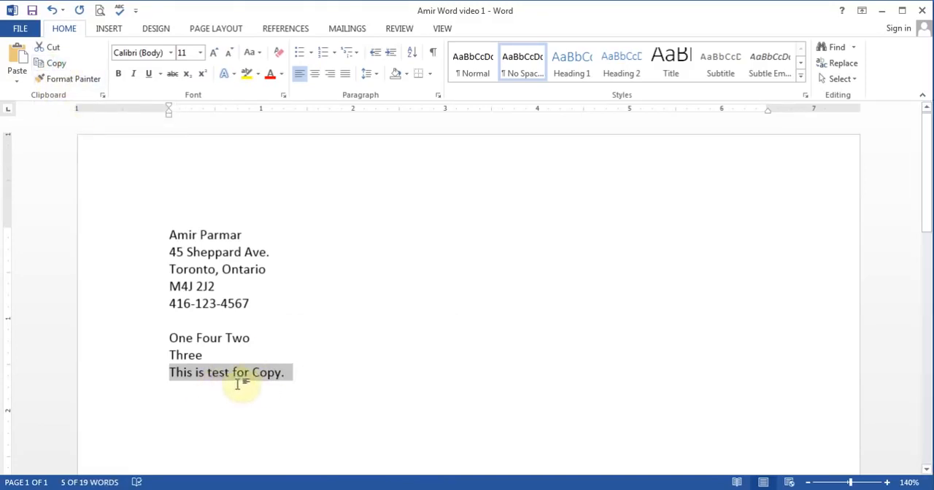
{"action": "left_click", "coordinate": [265, 401]}
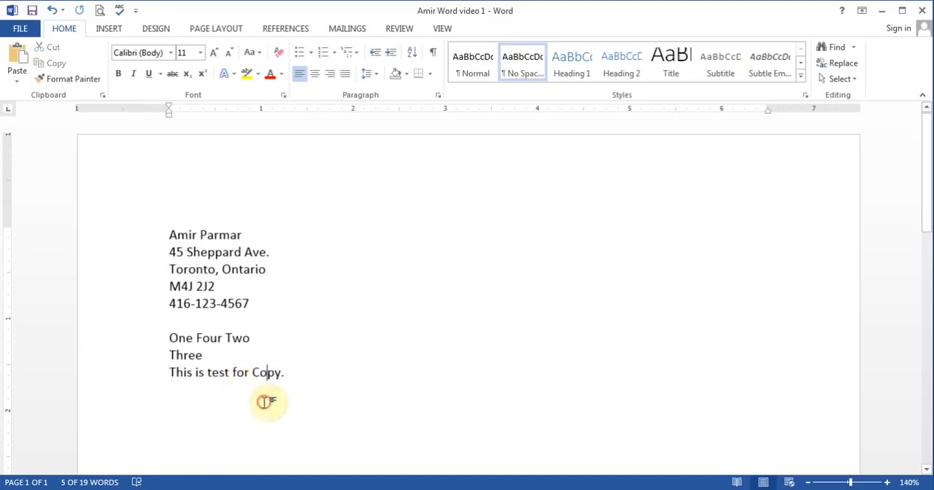
{"action": "left_click", "coordinate": [319, 377]}
{"action": "key", "text": "Return"}
{"action": "key", "text": "Return"}
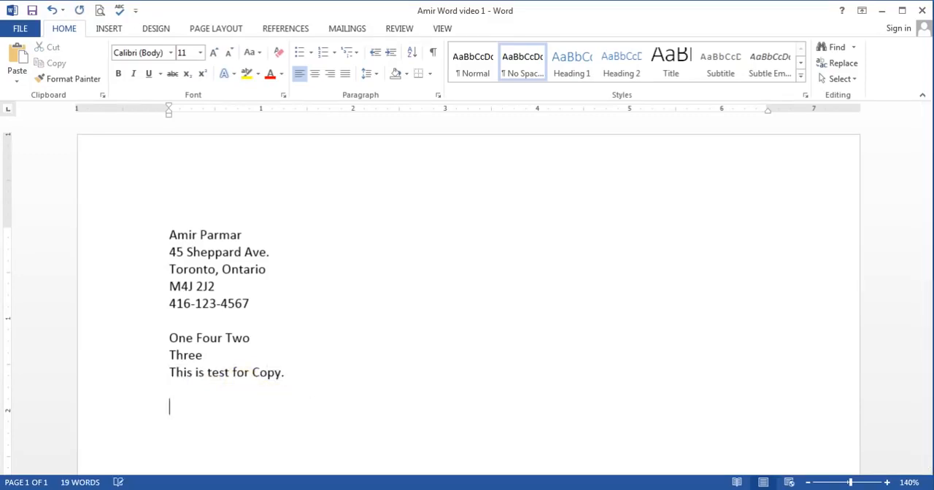
{"action": "left_click", "coordinate": [20, 59]}
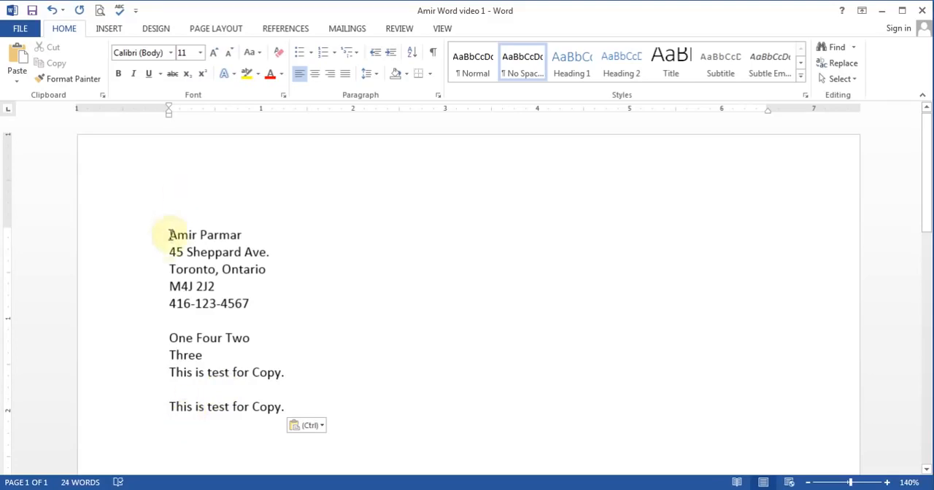
Step: Copy the five-line contact block, paste it over both "This is test for Copy." sentences, and undo the paste
{"action": "left_click_drag", "start_coordinate": [170, 234], "coordinate": [262, 305]}
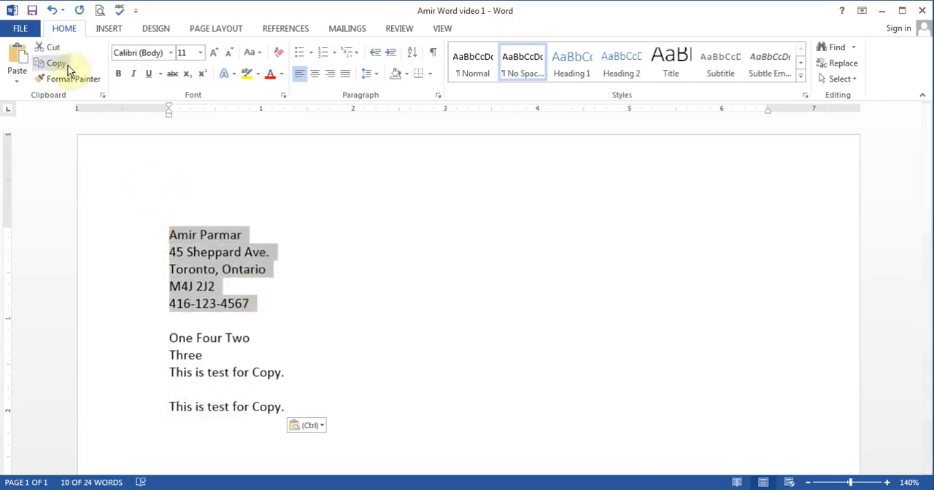
{"action": "left_click", "coordinate": [62, 67]}
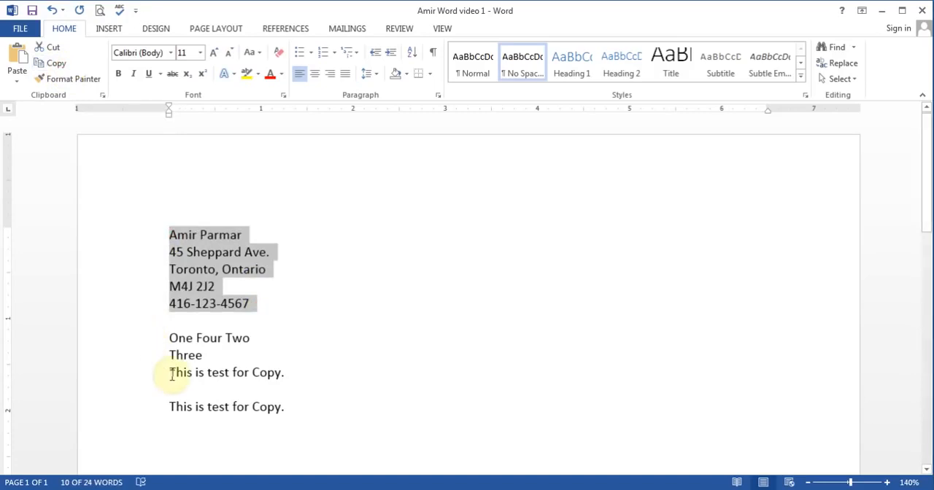
{"action": "left_click_drag", "start_coordinate": [169, 372], "coordinate": [303, 420]}
{"action": "left_click", "coordinate": [19, 60]}
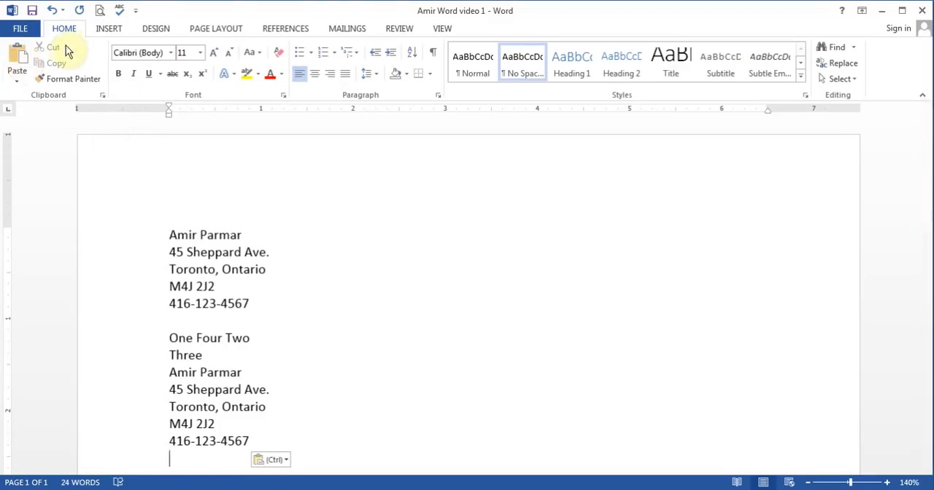
{"action": "left_click", "coordinate": [53, 11]}
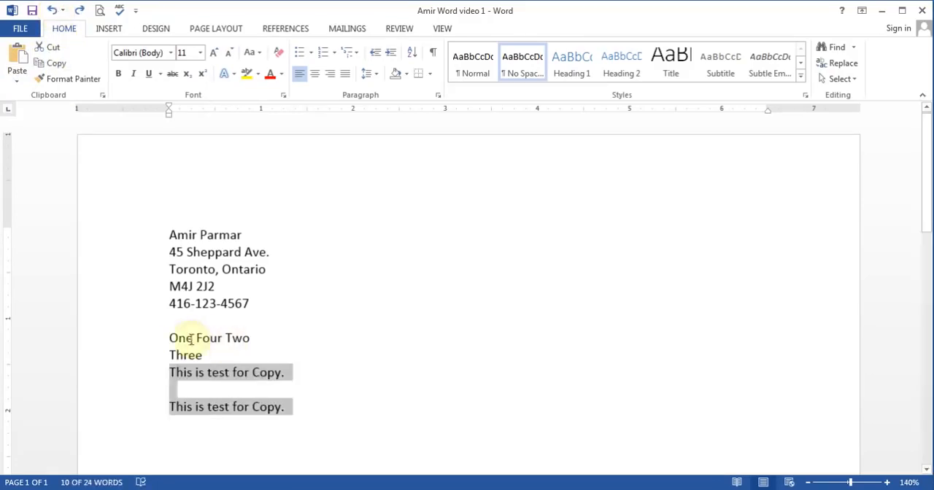
Step: Replace the number and test lines with "This Microsoft word 2013 the new version of Office from Microsoft; it is available in stores now"
{"action": "left_click_drag", "start_coordinate": [167, 336], "coordinate": [329, 400]}
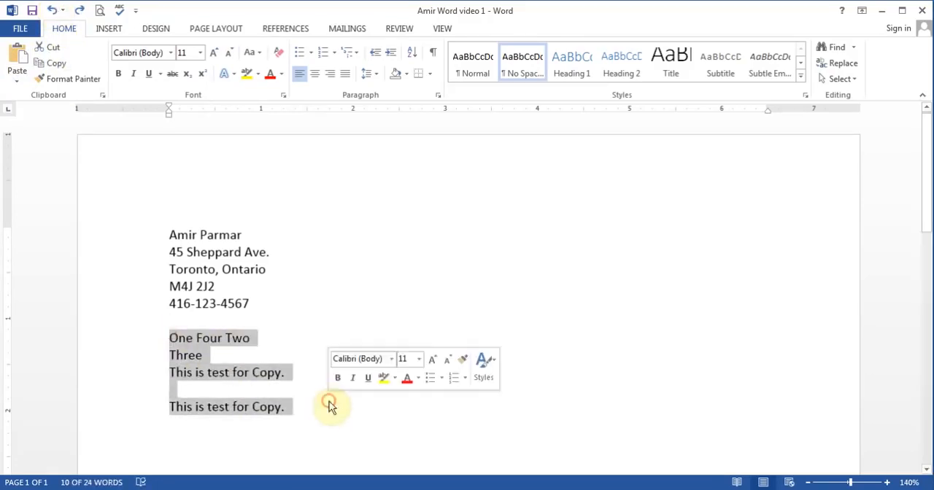
{"action": "key", "text": "Delete"}
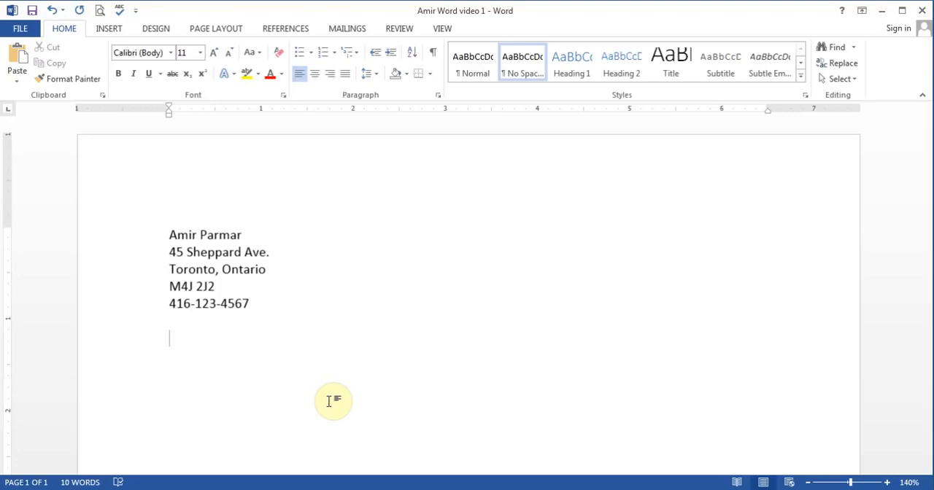
{"action": "type", "text": "Th"}
{"action": "key", "text": "BackSpace"}
{"action": "type", "text": "is Microsoft word "}
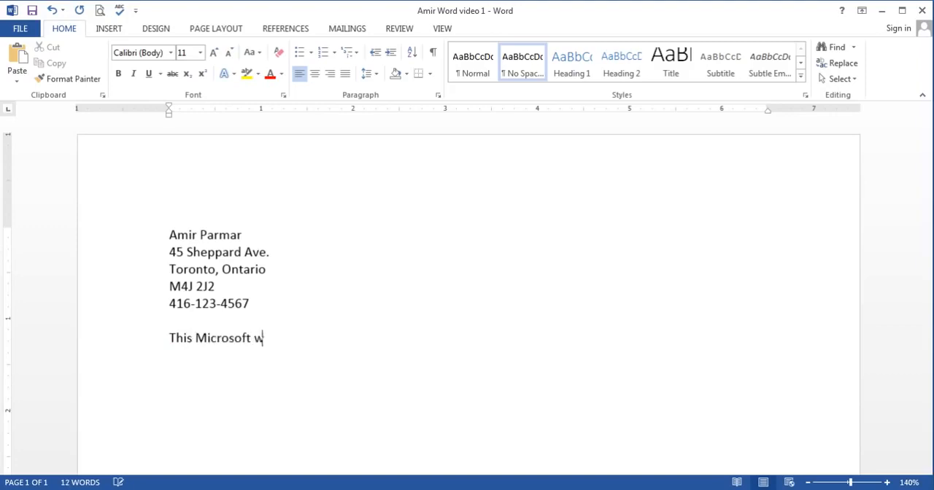
{"action": "type", "text": "2013 the new version of Office from Microsoft; it is available in stores now"}
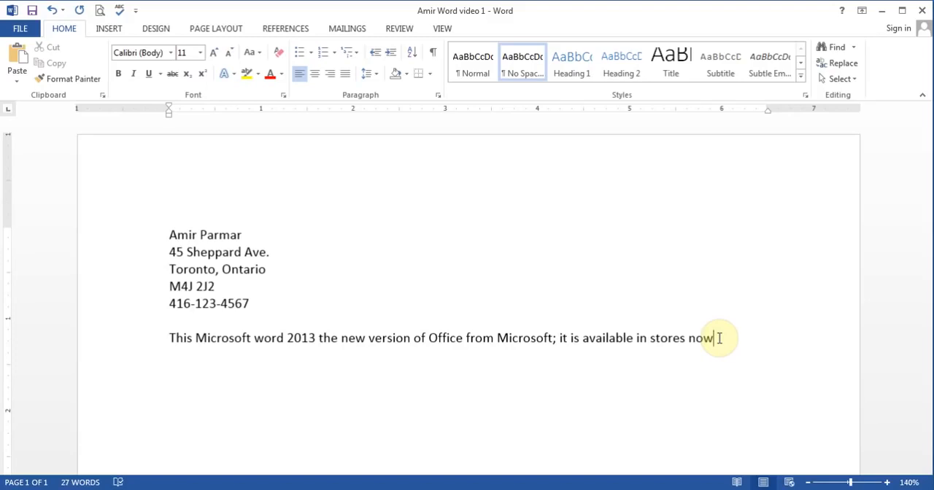
Step: Extend the paragraph below the contact block with ". It costs around $110"
{"action": "type", "text": ". It c"}
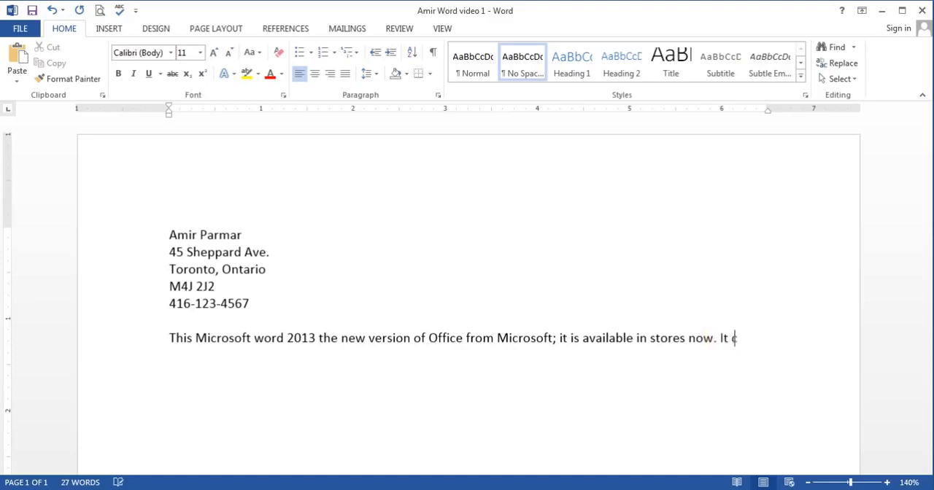
{"action": "type", "text": "osts around "}
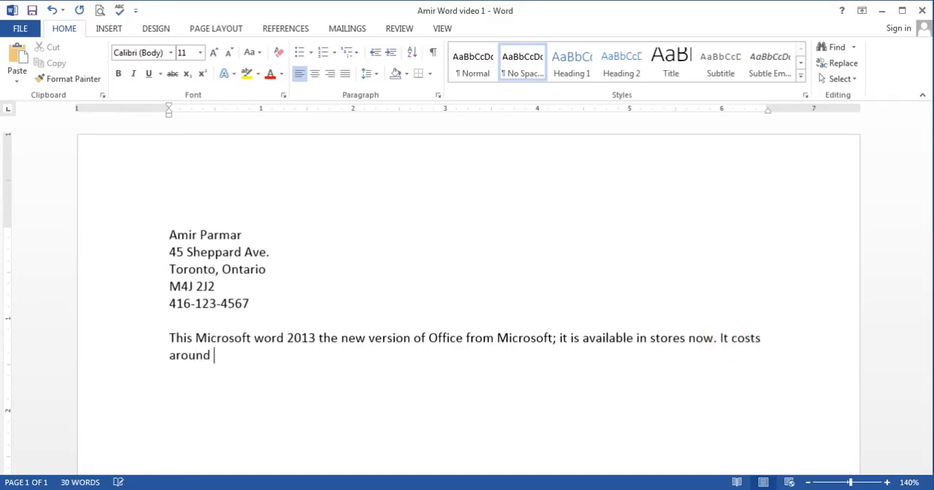
{"action": "type", "text": "$110"}
Step: Open the document's print preview, zoom it in to 90%, and zoom it back out to 40%
{"action": "left_click", "coordinate": [250, 232]}
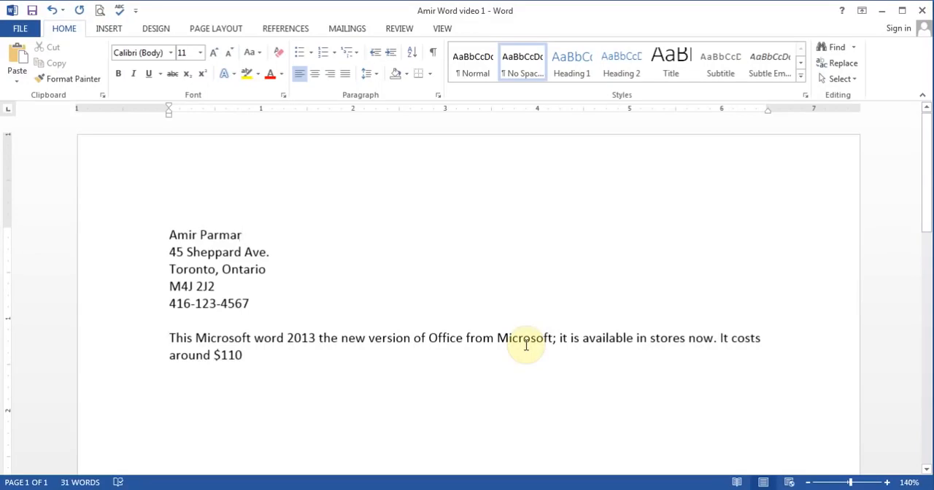
{"action": "left_click", "coordinate": [100, 13]}
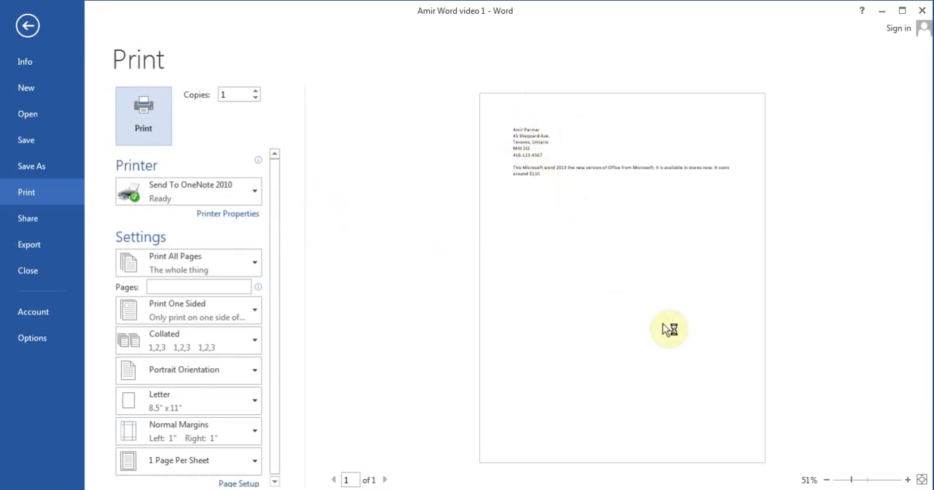
{"action": "left_click", "coordinate": [908, 480]}
{"action": "left_click", "coordinate": [907, 479]}
{"action": "left_click", "coordinate": [907, 480]}
{"action": "left_click", "coordinate": [908, 480]}
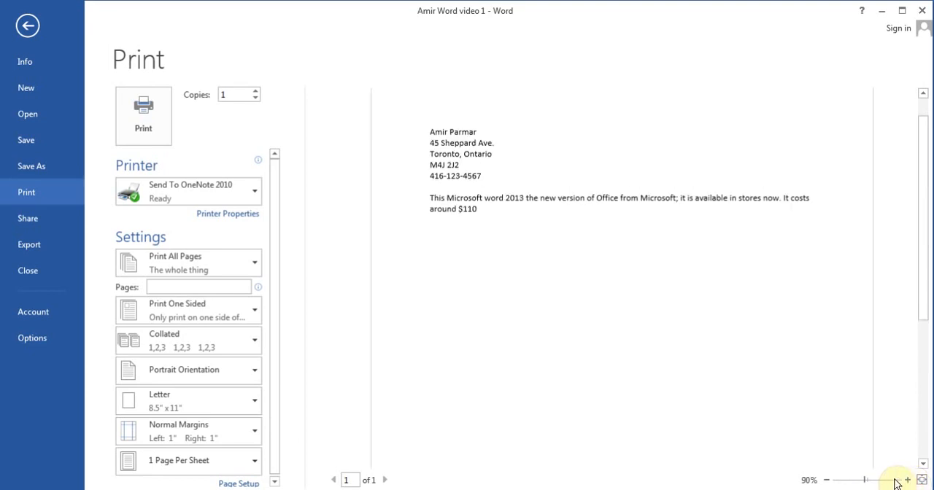
{"action": "left_click", "coordinate": [827, 480]}
{"action": "left_click", "coordinate": [827, 480]}
{"action": "left_click", "coordinate": [827, 480]}
{"action": "left_click", "coordinate": [827, 480]}
{"action": "left_click", "coordinate": [826, 480]}
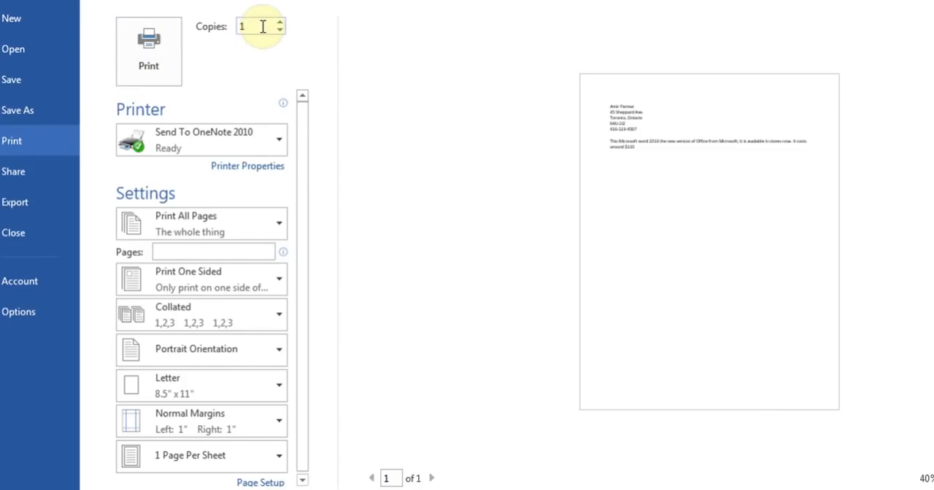
Step: Examine the available printers and the paper sizes offered in the print settings
{"action": "left_click", "coordinate": [281, 143]}
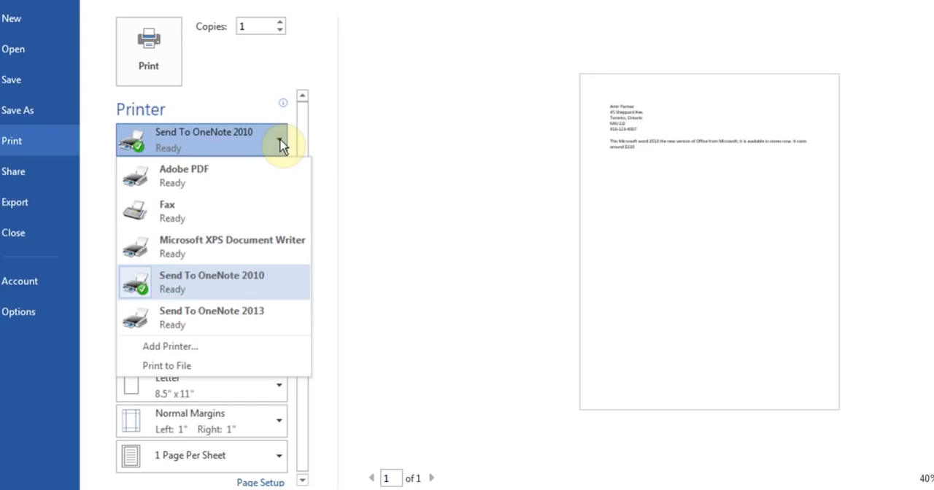
{"action": "left_click", "coordinate": [282, 145]}
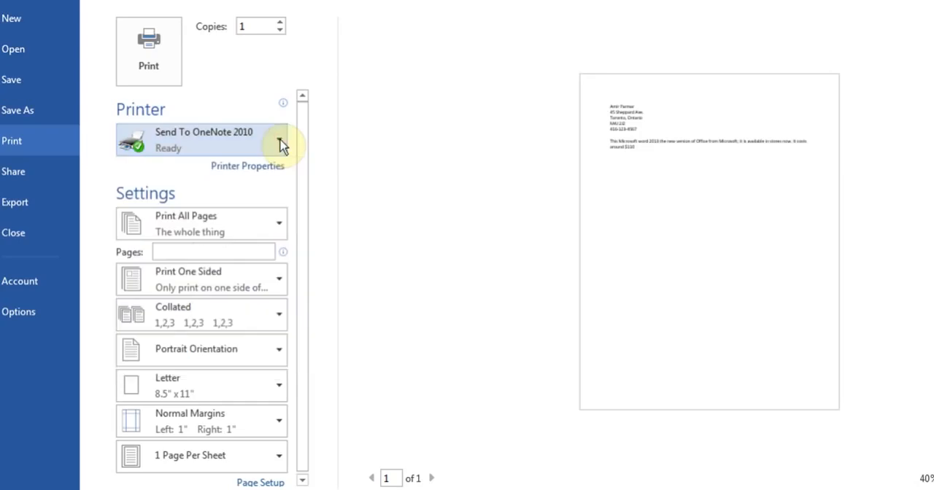
{"action": "left_click_drag", "start_coordinate": [306, 171], "coordinate": [309, 229]}
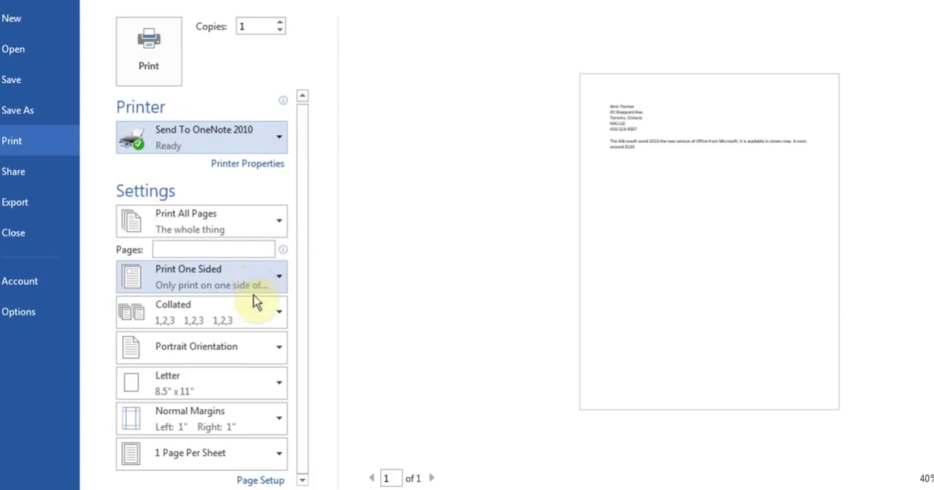
{"action": "left_click", "coordinate": [278, 387]}
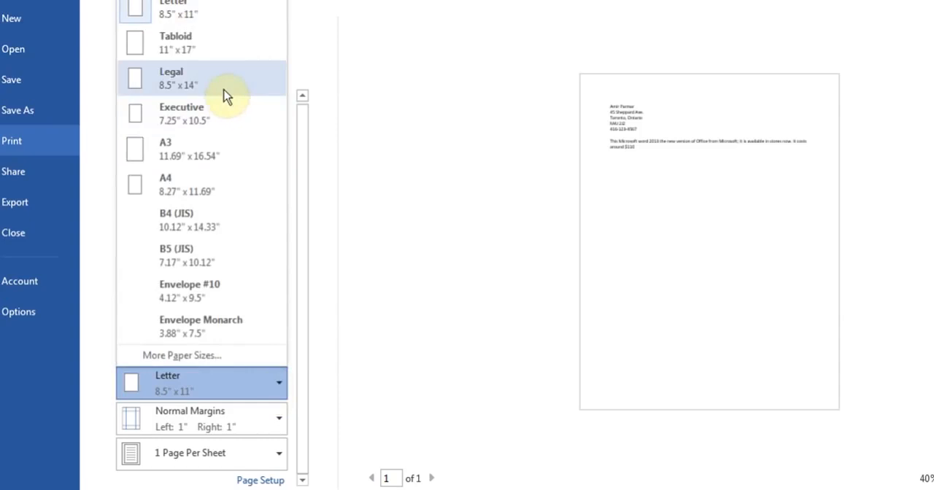
{"action": "left_click", "coordinate": [410, 267]}
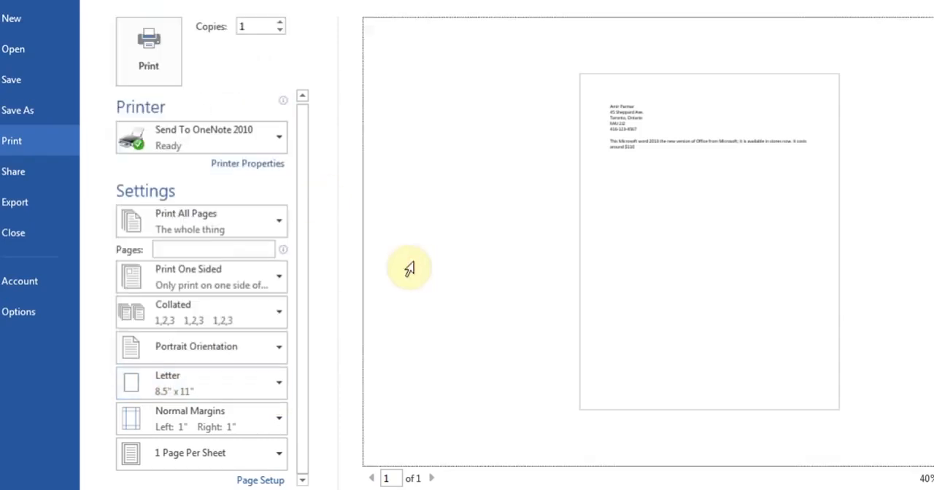
Step: Set printing to 2 pages per sheet and restore it to 1 page per sheet
{"action": "left_click", "coordinate": [277, 454]}
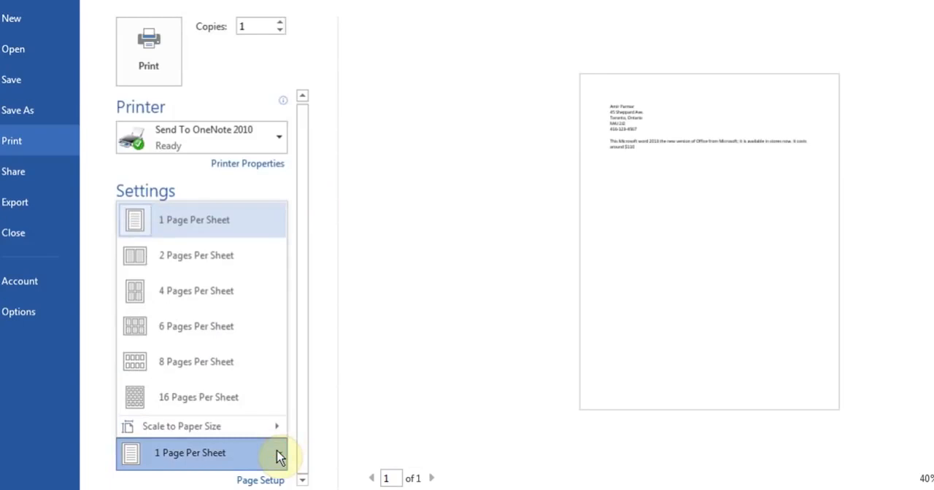
{"action": "left_click", "coordinate": [225, 278]}
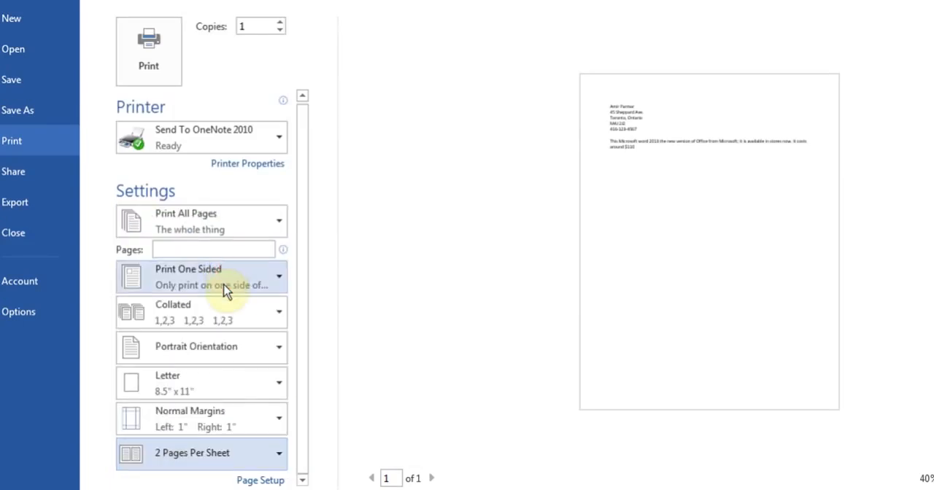
{"action": "left_click", "coordinate": [282, 460]}
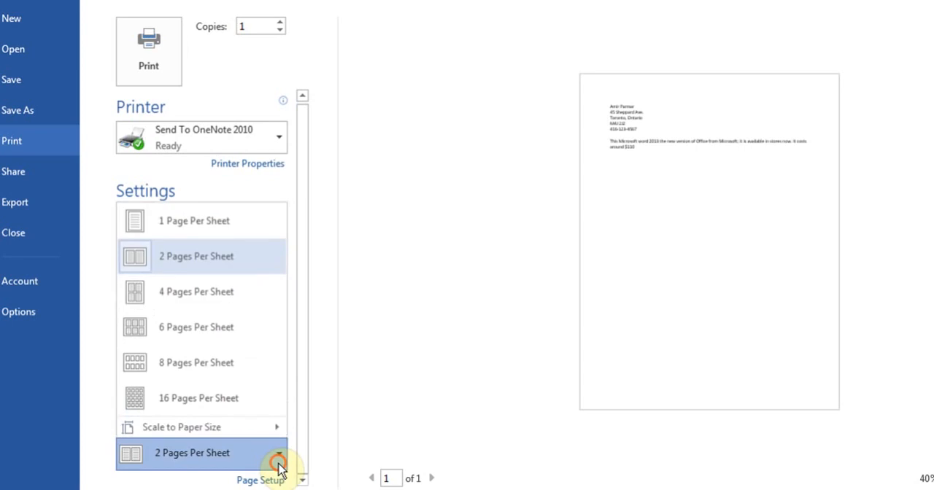
{"action": "left_click", "coordinate": [245, 235]}
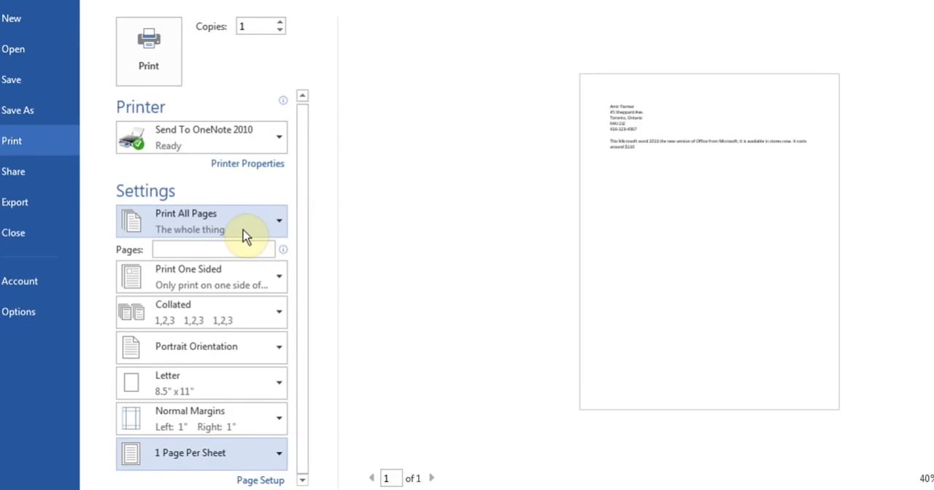
Step: Enter the custom print range "5, 11, 12-18, 20" and clear it again
{"action": "left_click", "coordinate": [211, 248]}
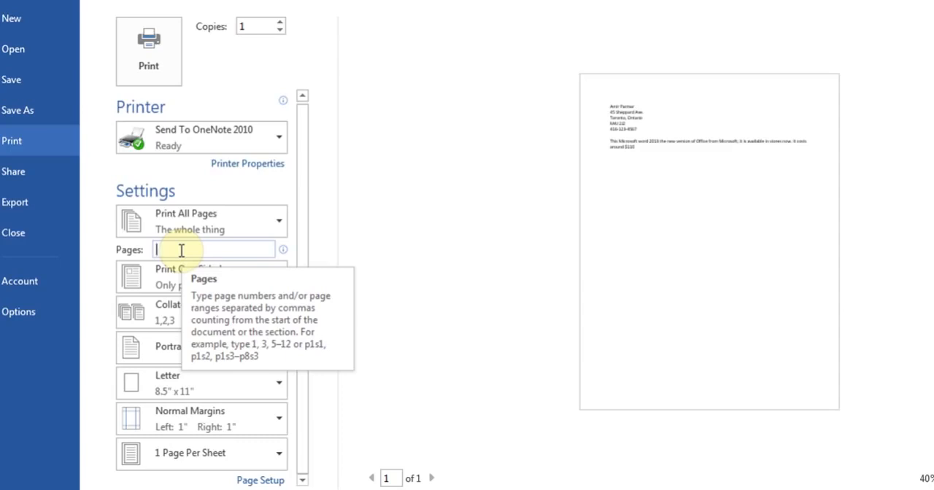
{"action": "type", "text": "5"}
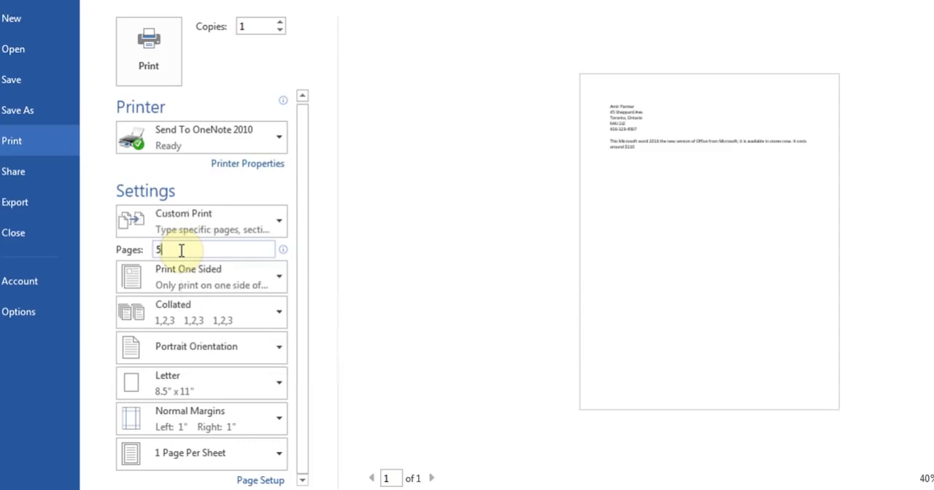
{"action": "type", "text": ","}
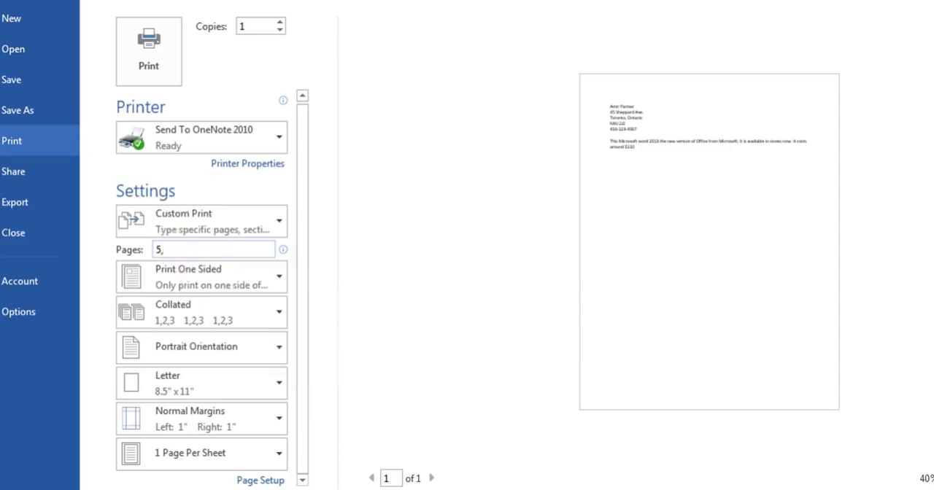
{"action": "type", "text": " 11, 12-18, 20"}
{"action": "key", "text": "BackSpace"}
{"action": "key", "text": "BackSpace"}
{"action": "key", "text": "BackSpace"}
{"action": "key", "text": "BackSpace"}
{"action": "key", "text": "BackSpace"}
{"action": "key", "text": "BackSpace"}
{"action": "key", "text": "BackSpace"}
{"action": "key", "text": "BackSpace"}
{"action": "key", "text": "BackSpace"}
{"action": "key", "text": "BackSpace"}
{"action": "key", "text": "BackSpace"}
{"action": "key", "text": "BackSpace"}
{"action": "key", "text": "BackSpace"}
{"action": "key", "text": "BackSpace"}
{"action": "key", "text": "BackSpace"}
{"action": "key", "text": "BackSpace"}
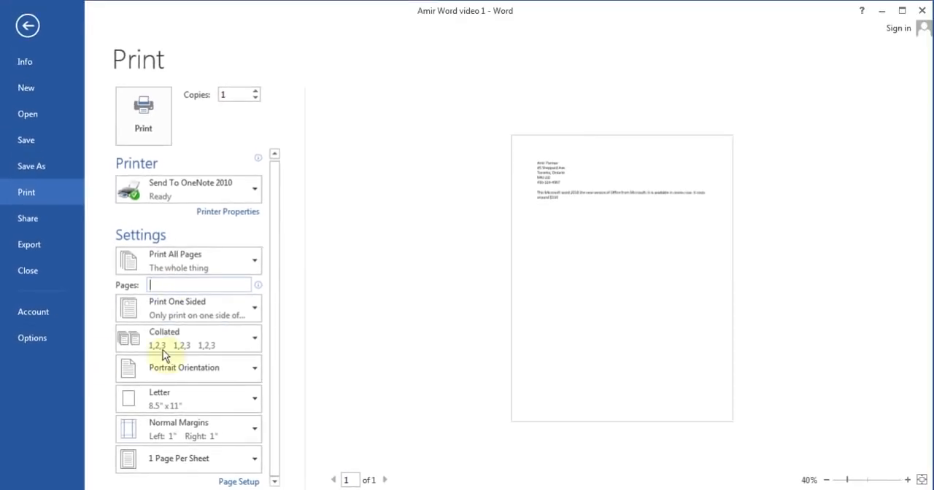
Step: Examine the collated and uncollated print options, and return to the document
{"action": "left_click", "coordinate": [226, 345]}
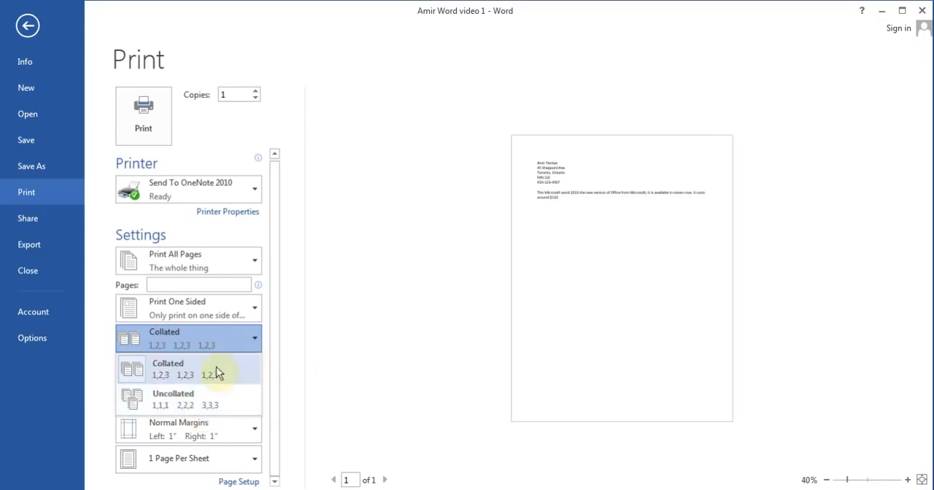
{"action": "left_click", "coordinate": [335, 357]}
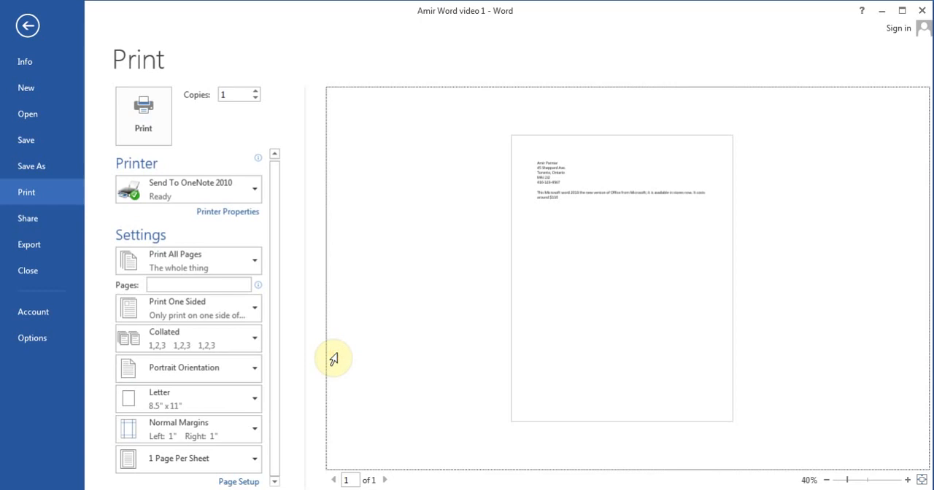
{"action": "left_click", "coordinate": [28, 26]}
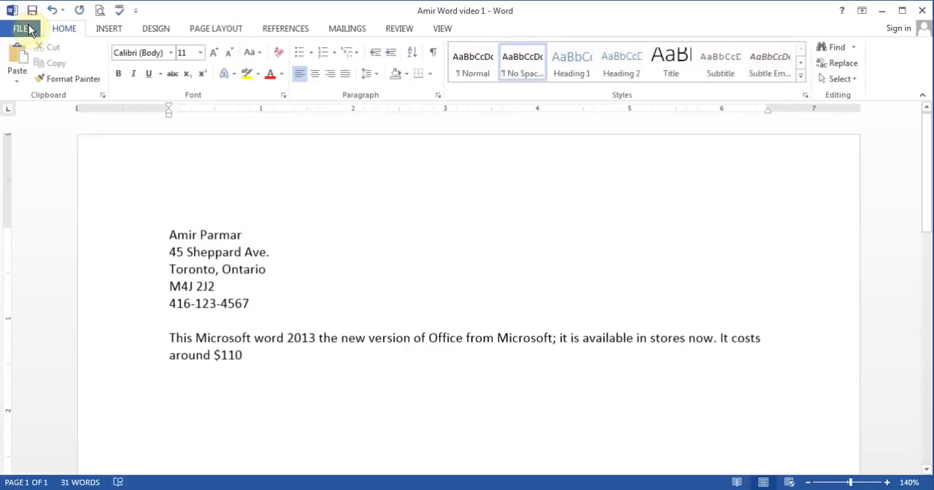
Step: Reopen the print page through the file commands, return to the document, and place the cursor after "$110"
{"action": "left_click", "coordinate": [27, 28]}
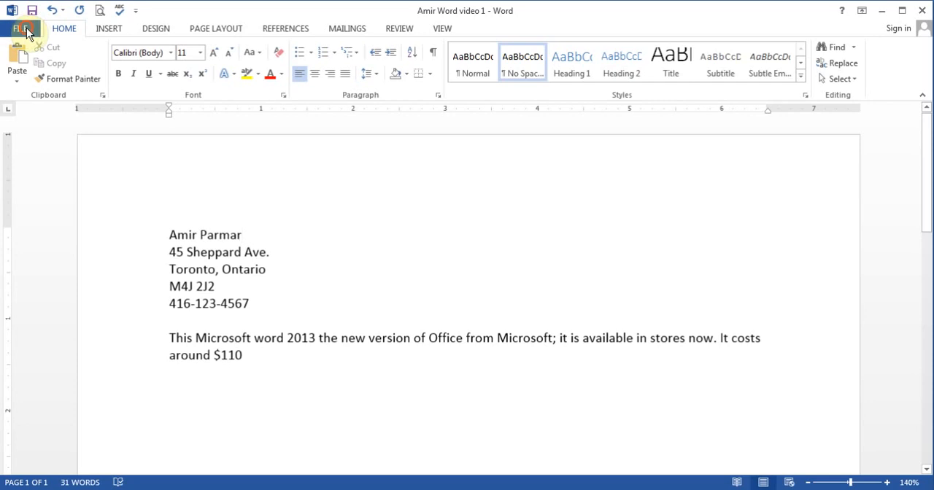
{"action": "left_click", "coordinate": [41, 194]}
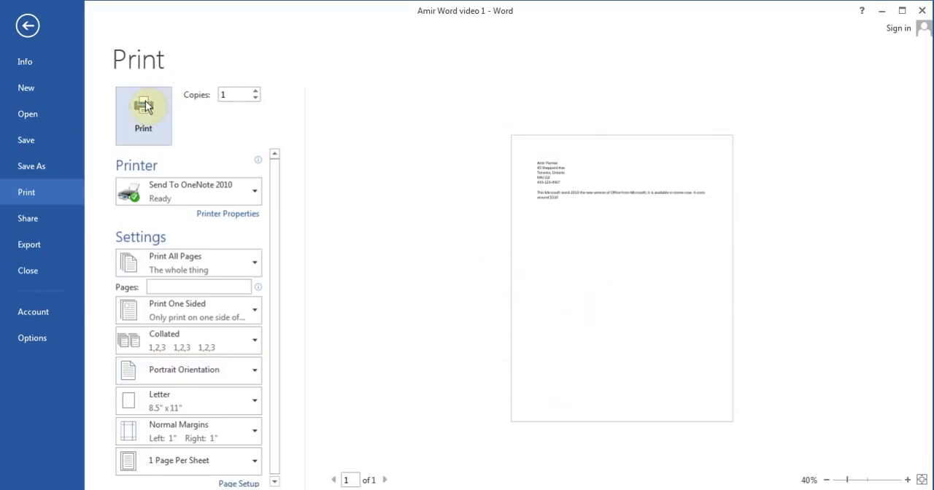
{"action": "left_click", "coordinate": [32, 31]}
{"action": "left_click", "coordinate": [269, 386]}
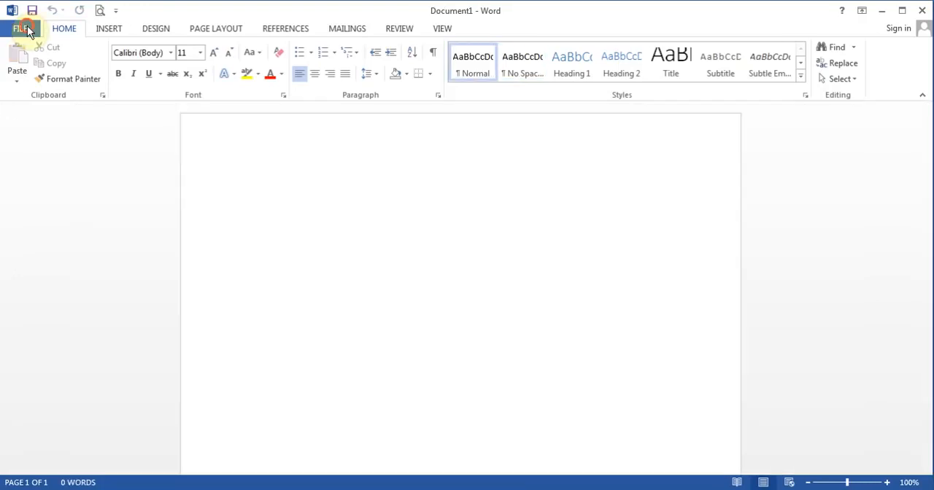
Step: Look over the file commands and open the Word options
{"action": "left_click", "coordinate": [20, 28]}
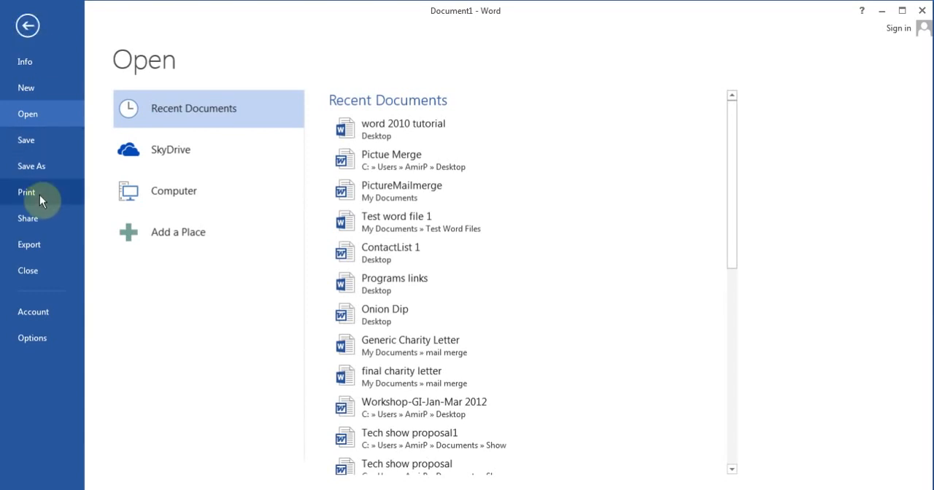
{"action": "left_click", "coordinate": [42, 342]}
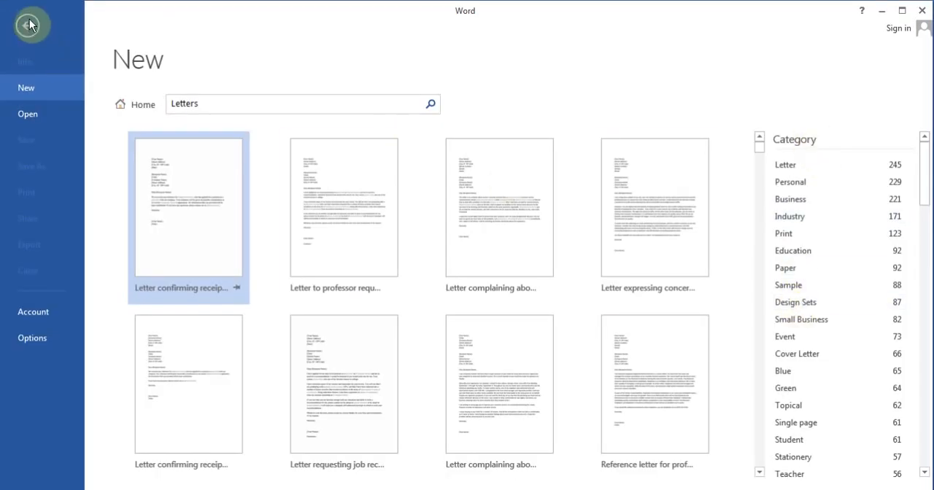
Step: Leave the Letters templates, look through the suggested Calendar templates, and create a blank document from the start screen
{"action": "left_click", "coordinate": [29, 27]}
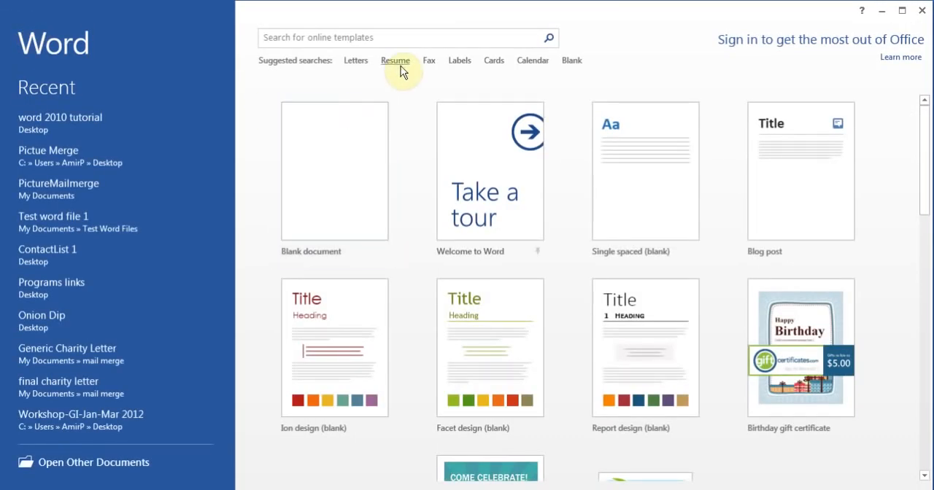
{"action": "left_click", "coordinate": [543, 66]}
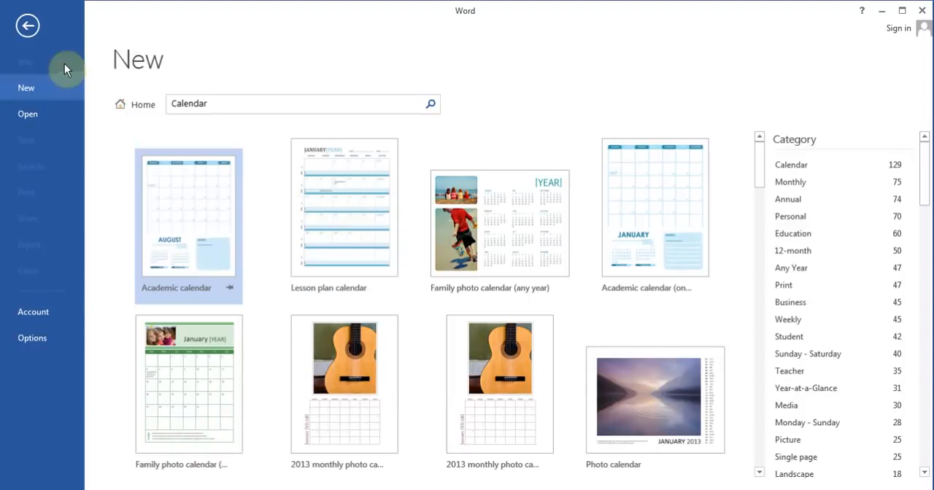
{"action": "left_click", "coordinate": [26, 30]}
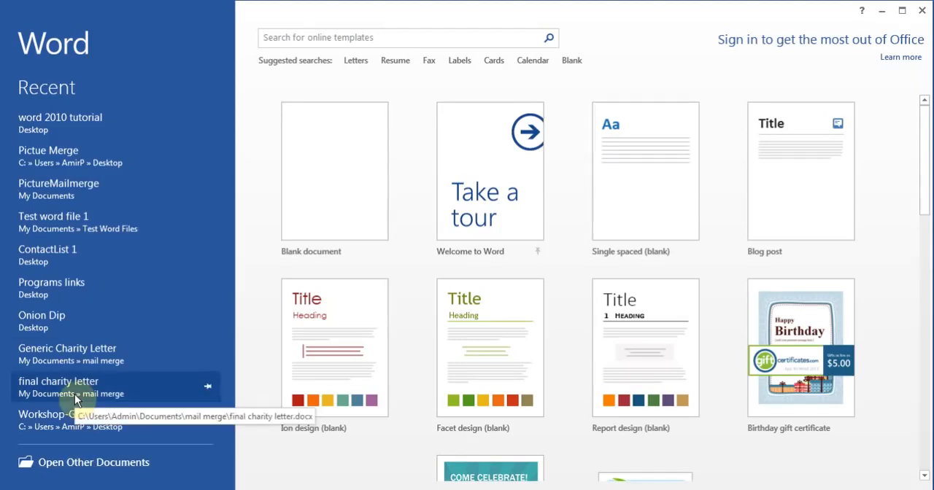
{"action": "left_click", "coordinate": [339, 143]}
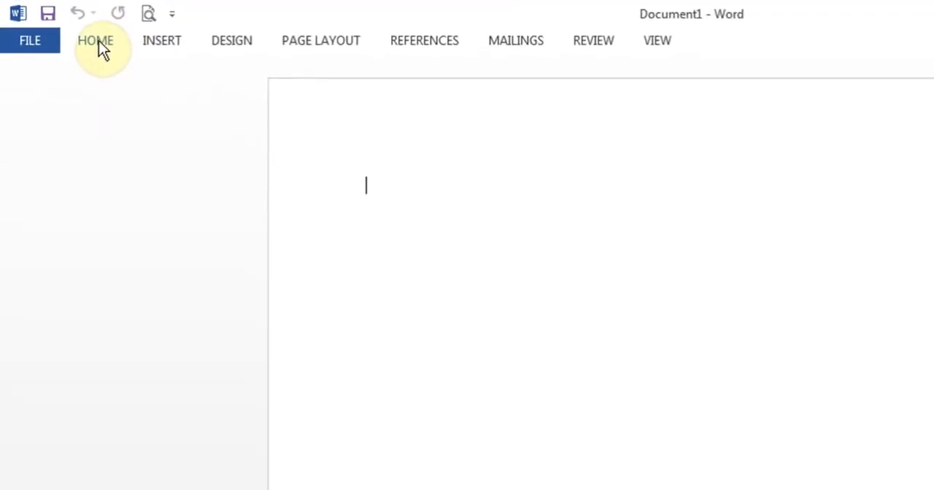
Step: Practise expanding the ribbon, collapsing it, and showing its Home commands temporarily over the blank document
{"action": "double_click", "coordinate": [101, 41]}
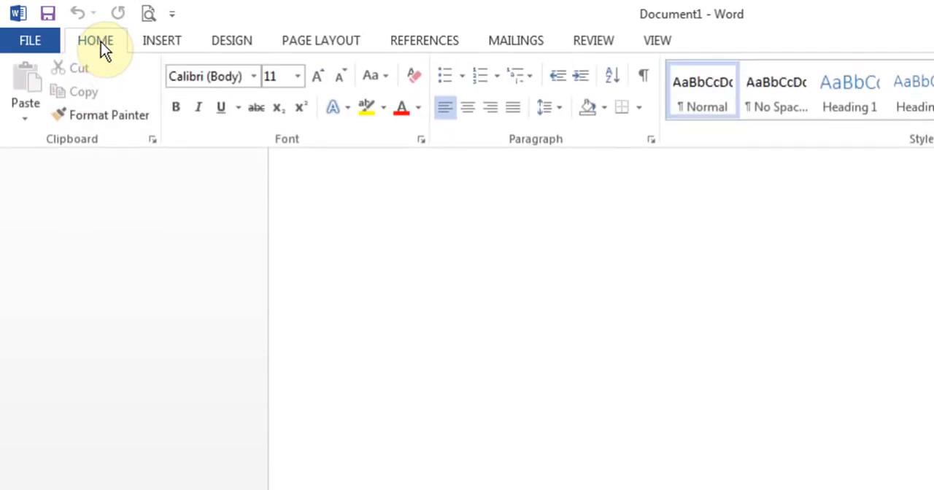
{"action": "left_click", "coordinate": [378, 276]}
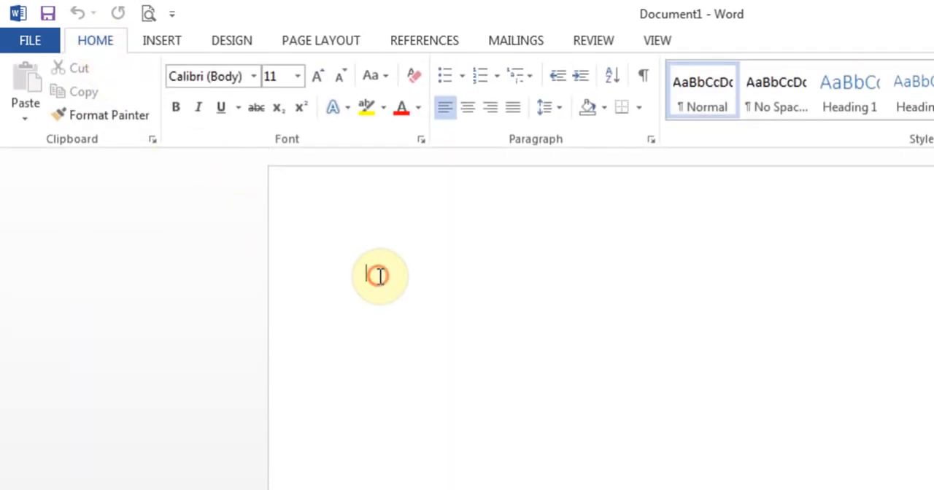
{"action": "double_click", "coordinate": [98, 44]}
{"action": "left_click", "coordinate": [387, 214]}
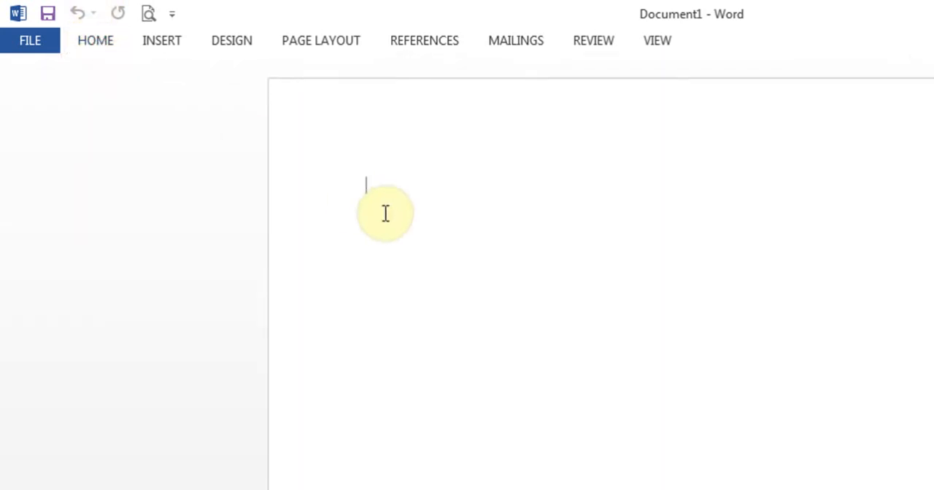
{"action": "double_click", "coordinate": [111, 41]}
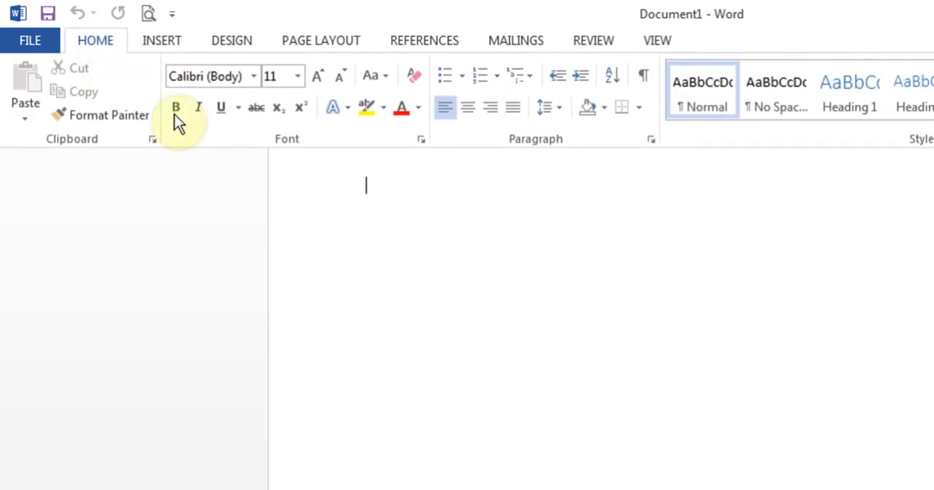
{"action": "left_click", "coordinate": [388, 214]}
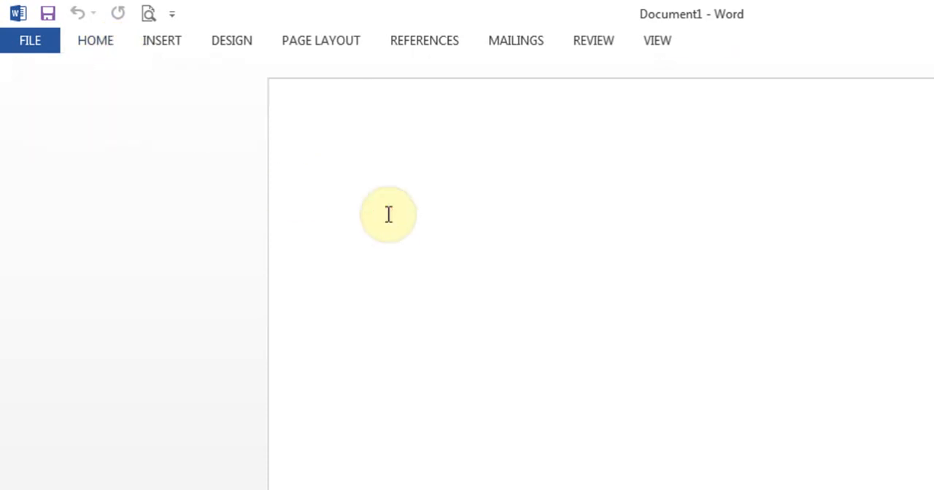
Step: Keep the ribbon permanently expanded, and view the Insert commands before returning to the Home commands
{"action": "double_click", "coordinate": [109, 43]}
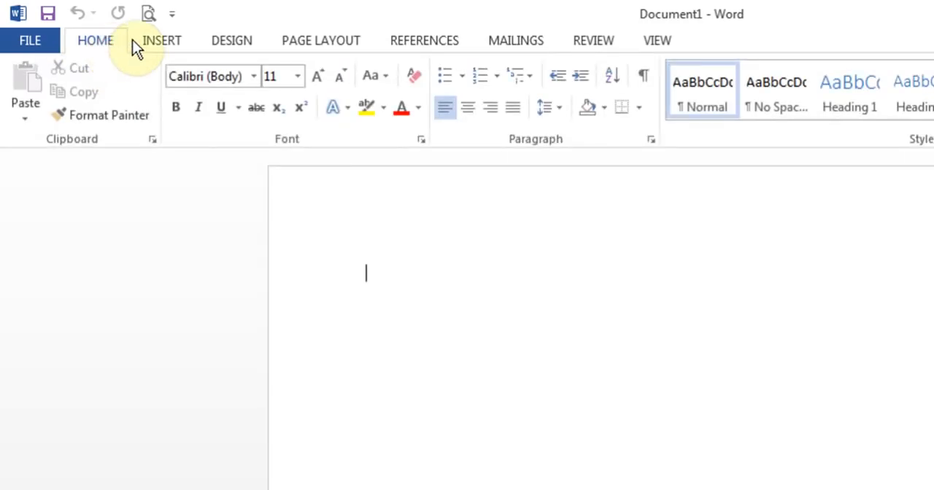
{"action": "left_click", "coordinate": [160, 41]}
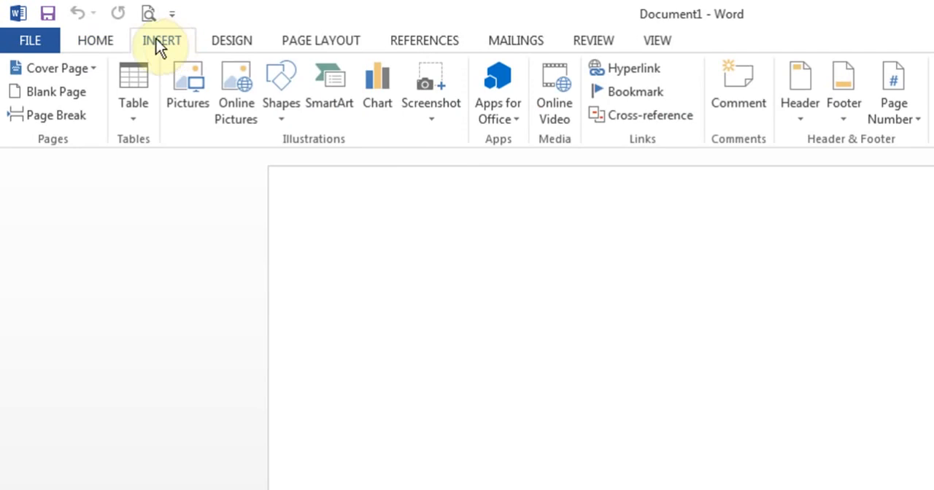
{"action": "left_click", "coordinate": [93, 42]}
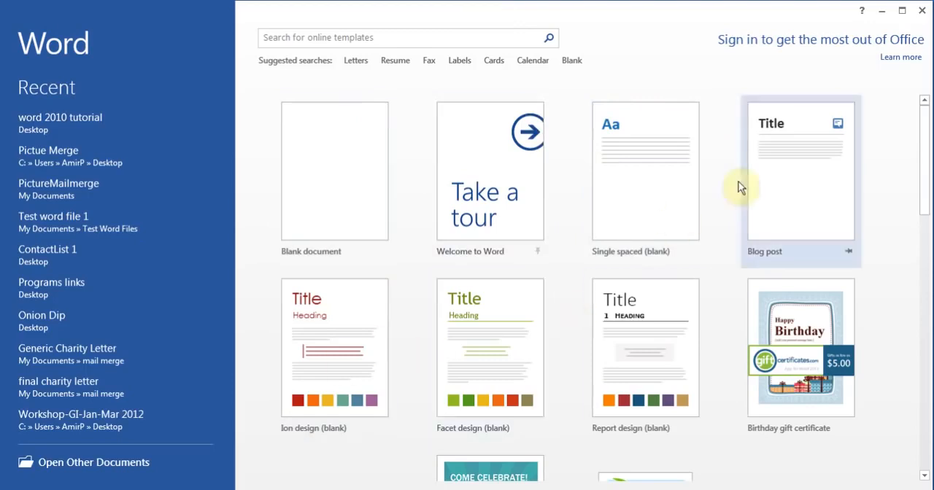
Step: Look through the templates offered on the start screen and search the online templates for Letters
{"action": "left_click_drag", "start_coordinate": [926, 145], "coordinate": [929, 350]}
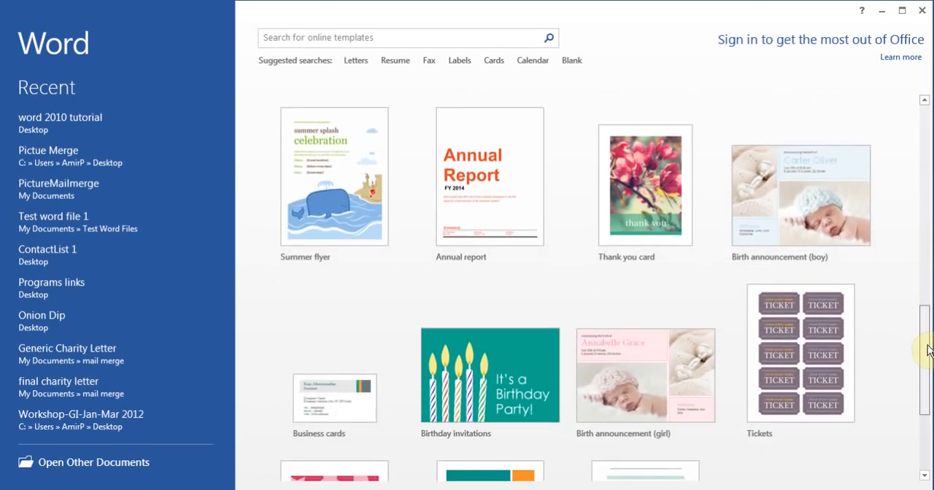
{"action": "left_click_drag", "start_coordinate": [928, 351], "coordinate": [924, 65]}
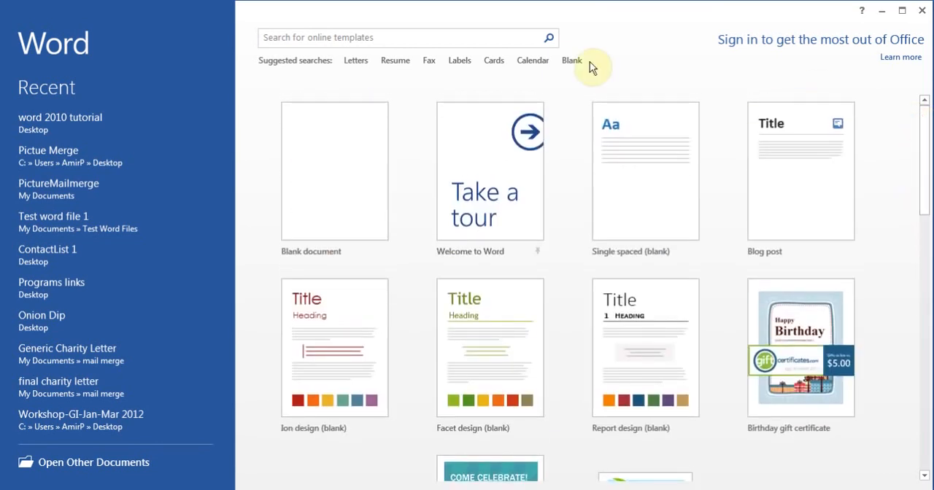
{"action": "left_click", "coordinate": [356, 65]}
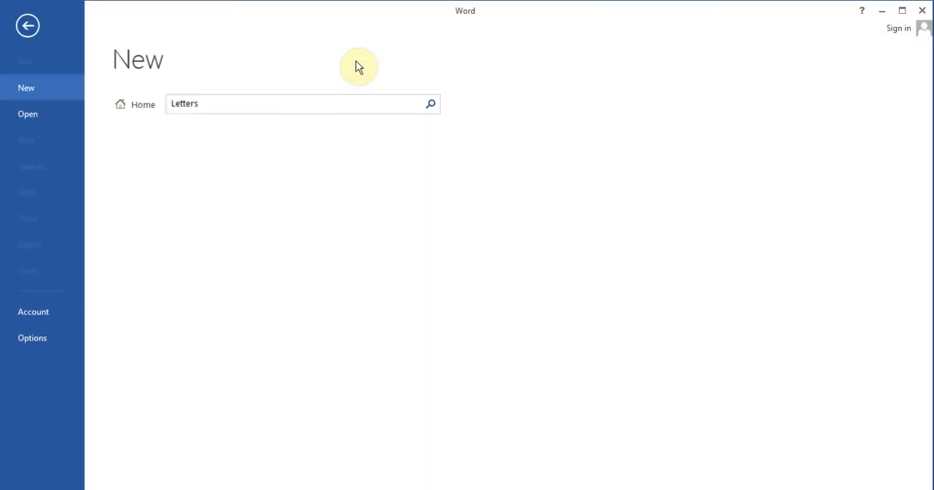